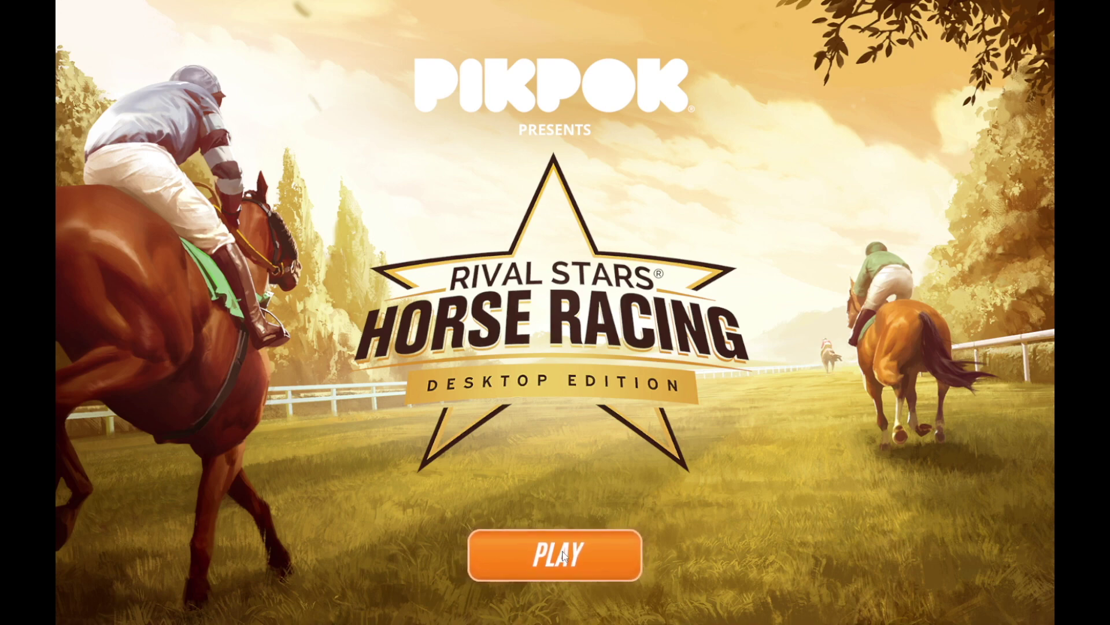
Step: Start the game from the CAP save slot and enter Story mode
click(564, 556)
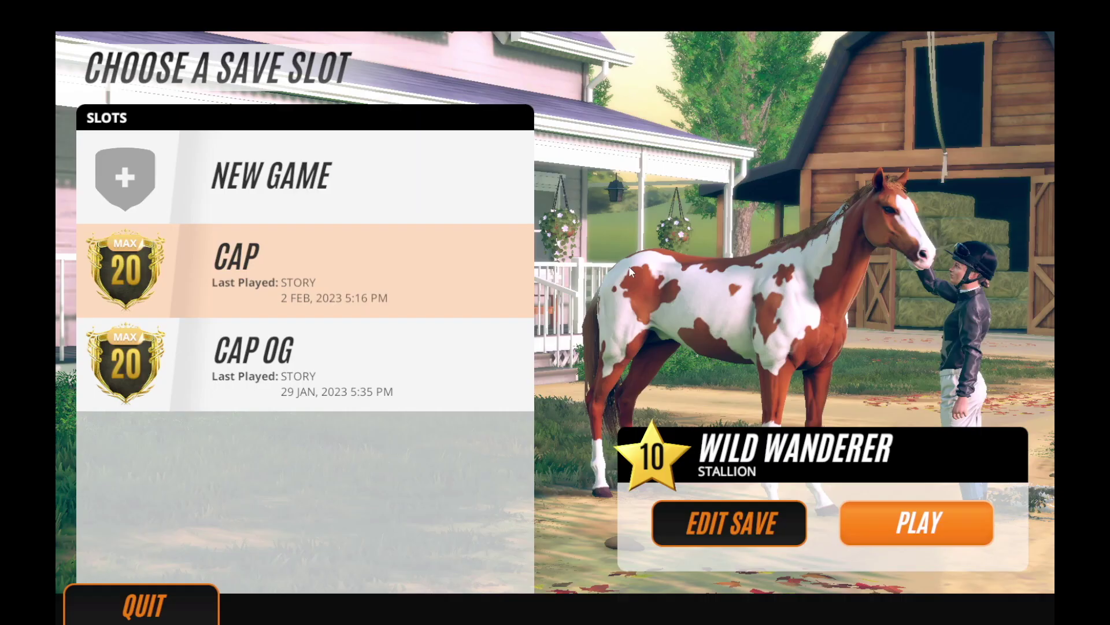
click(874, 510)
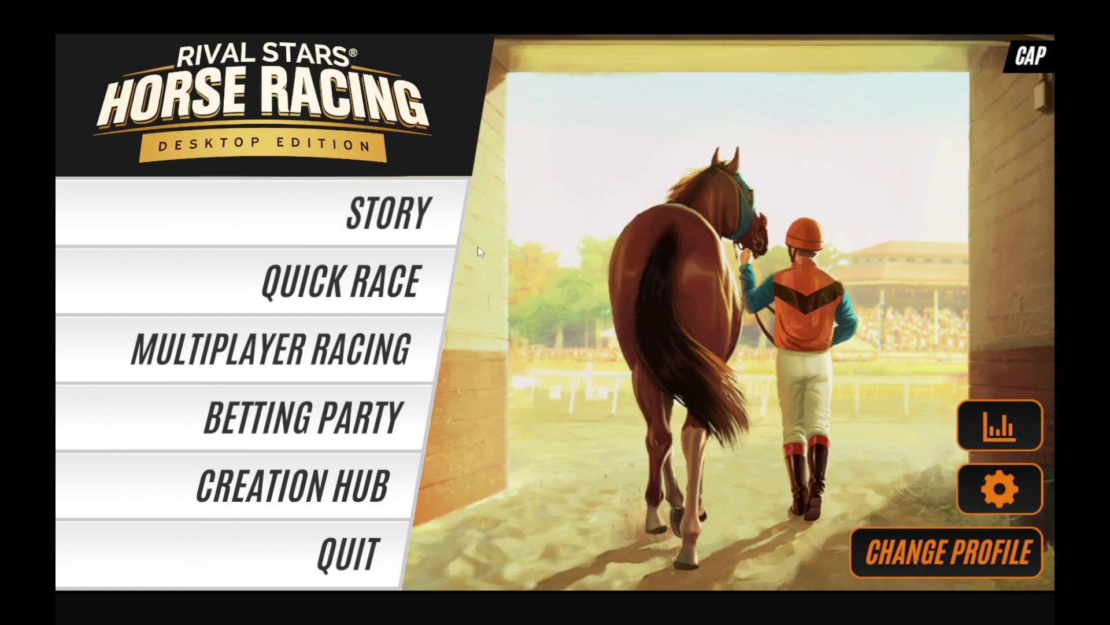
click(322, 218)
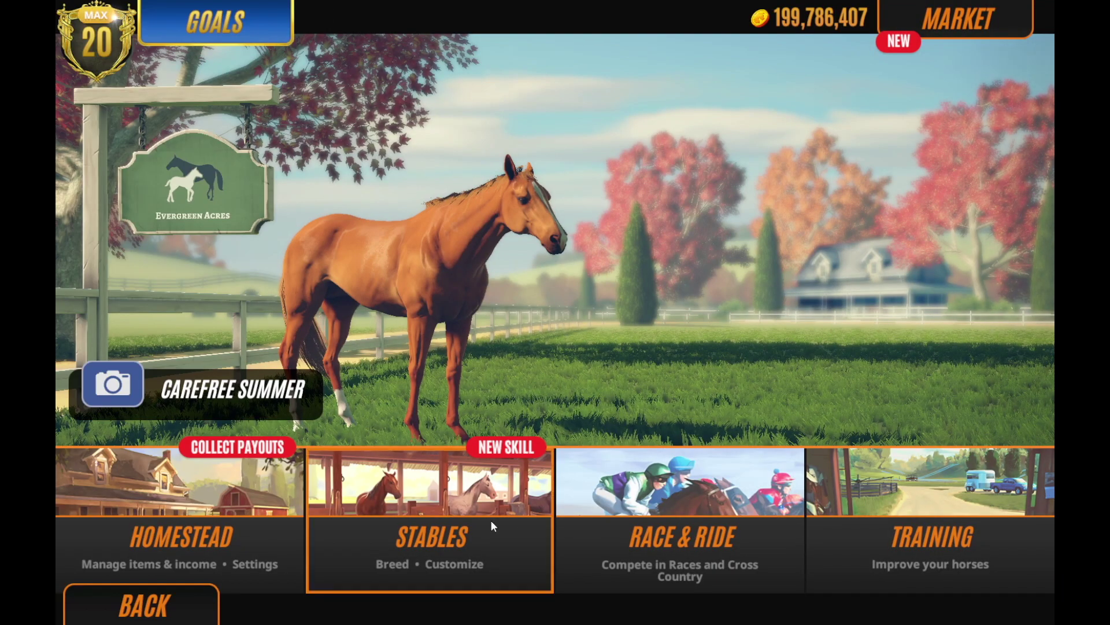
Step: Look through the horses in the stables, from Glorious Cookie to Steadfast Flamingo and back
click(491, 523)
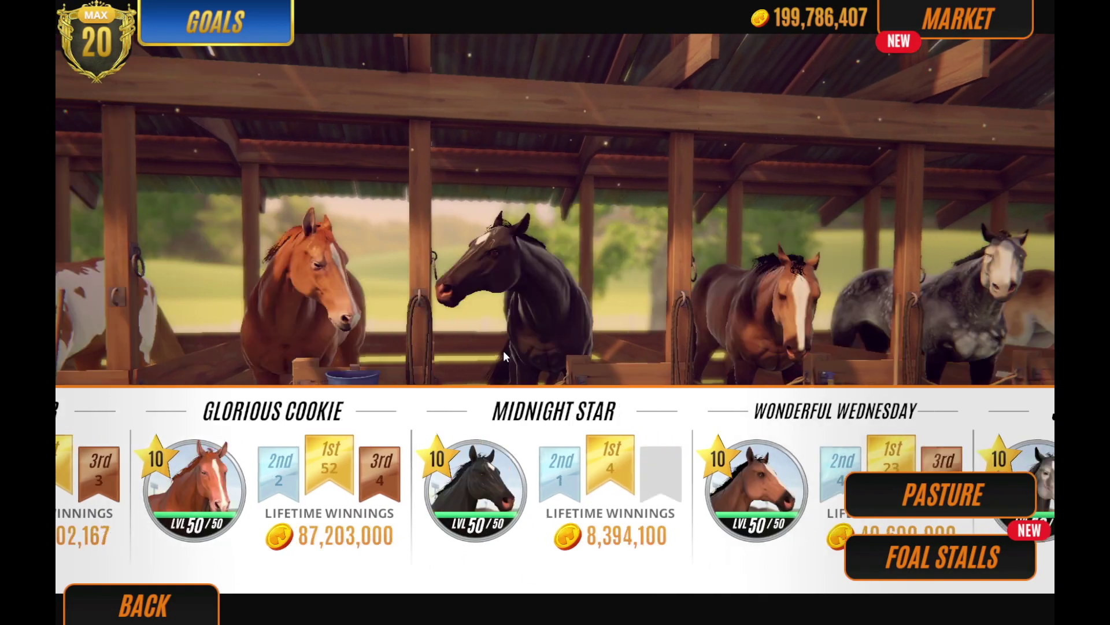
drag(503, 351, 434, 359)
drag(901, 293, 483, 338)
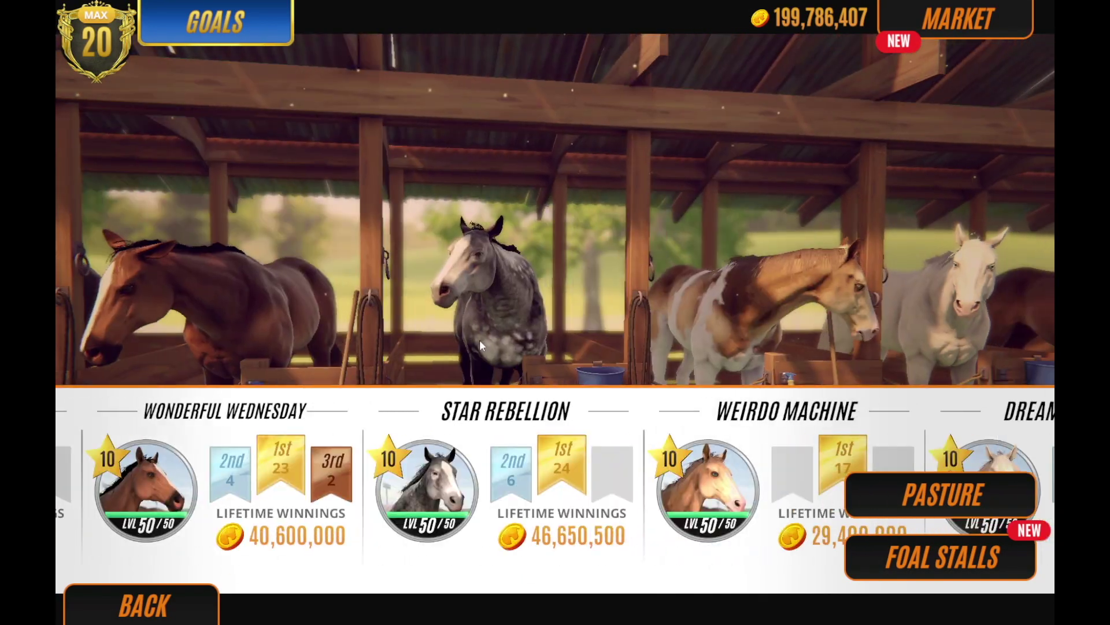
drag(862, 299, 743, 330)
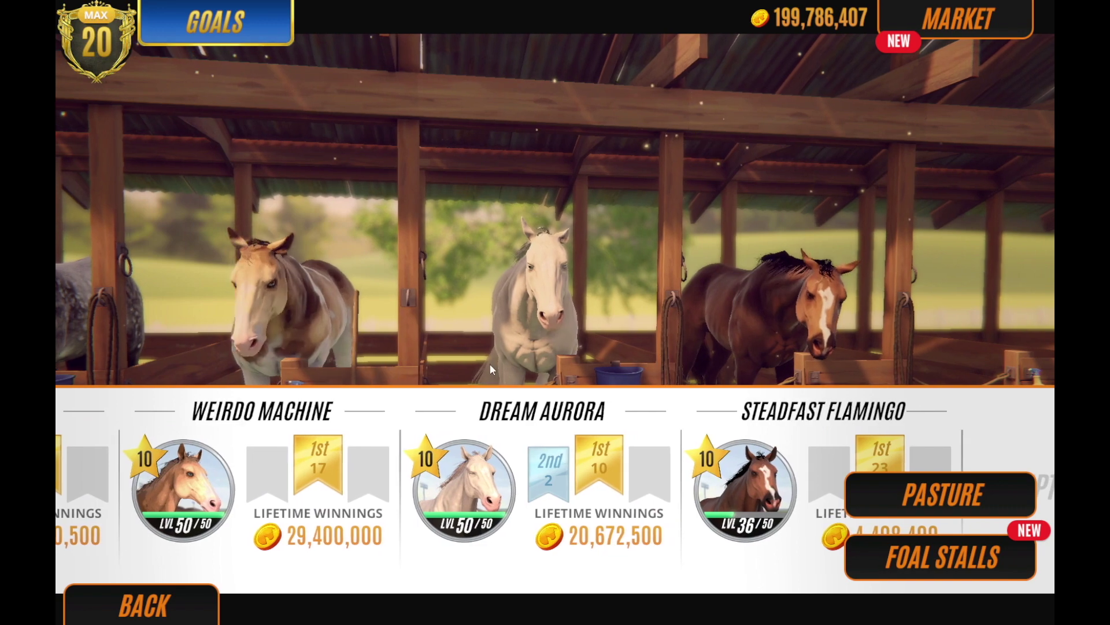
drag(341, 356, 671, 308)
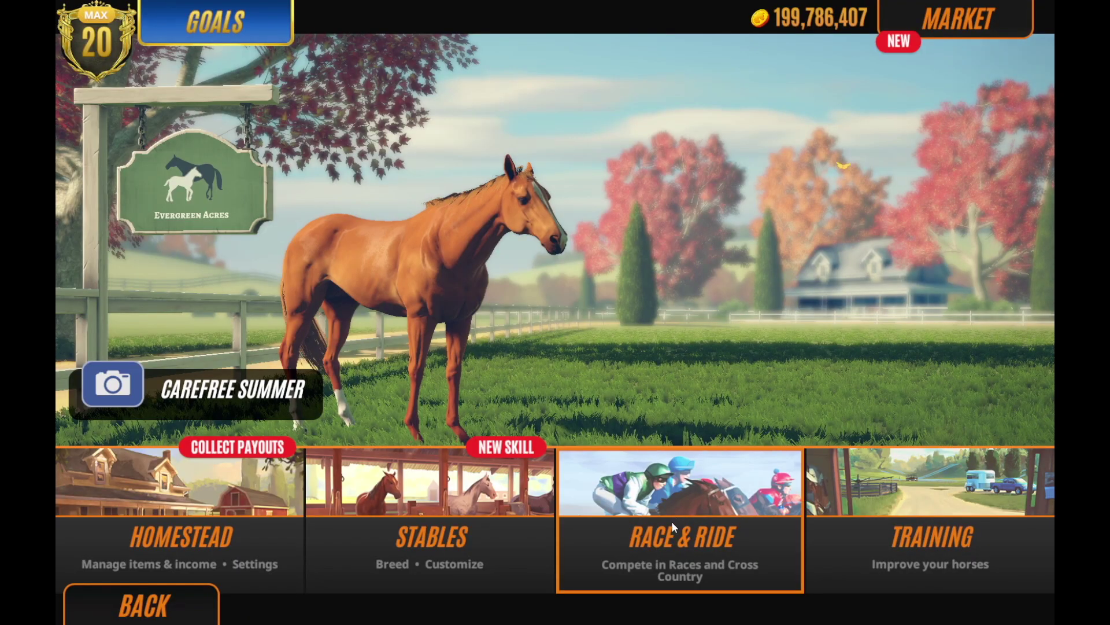
Step: Start a Free Roam ride at Evergreen Acres with the dapple grey horse
click(673, 527)
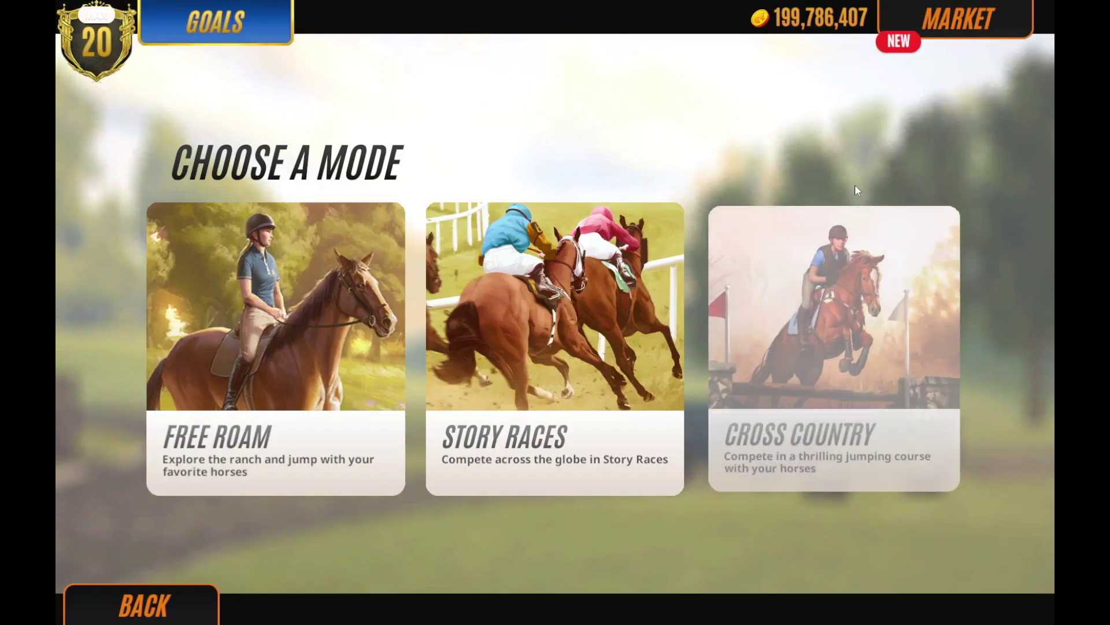
click(191, 342)
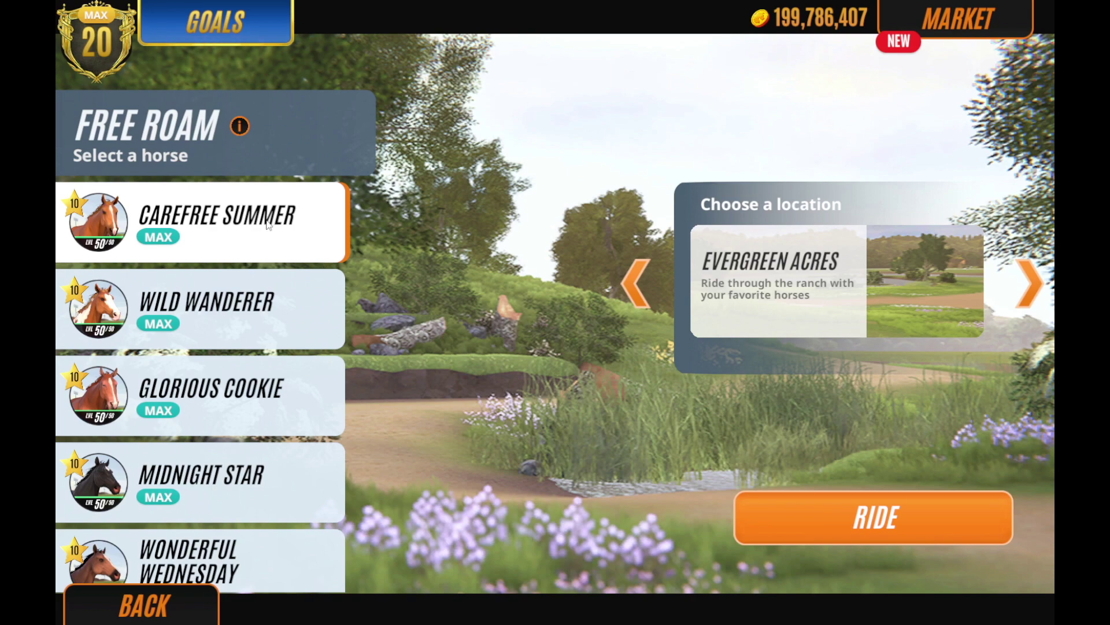
click(902, 530)
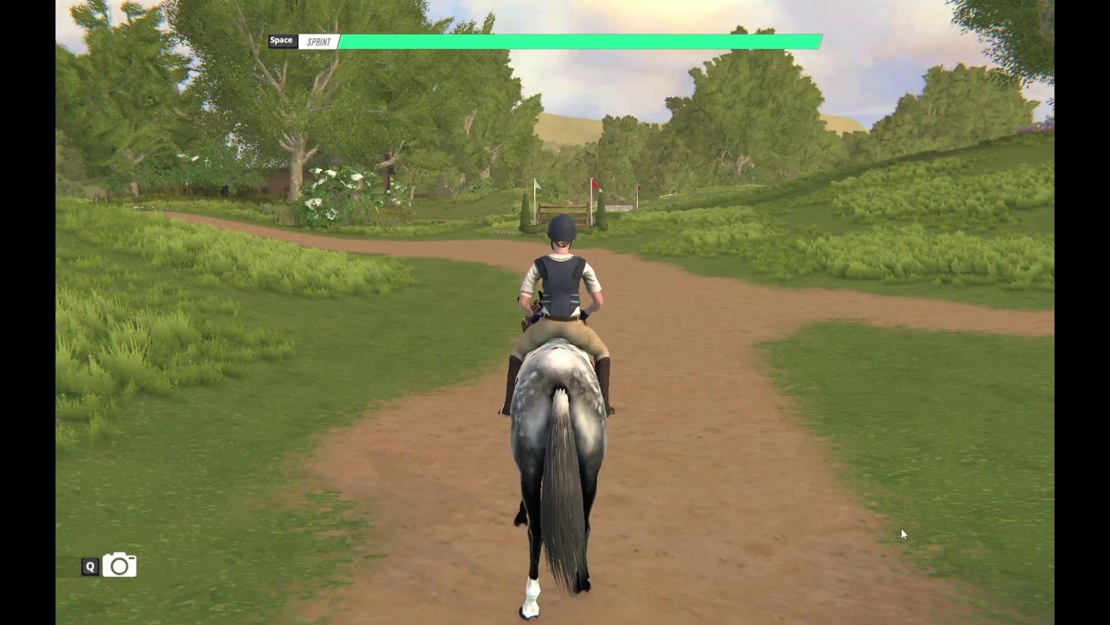
Step: Ride off along the dirt path at a sprint, steering onto the track past the white-flowered bushes
key(w)
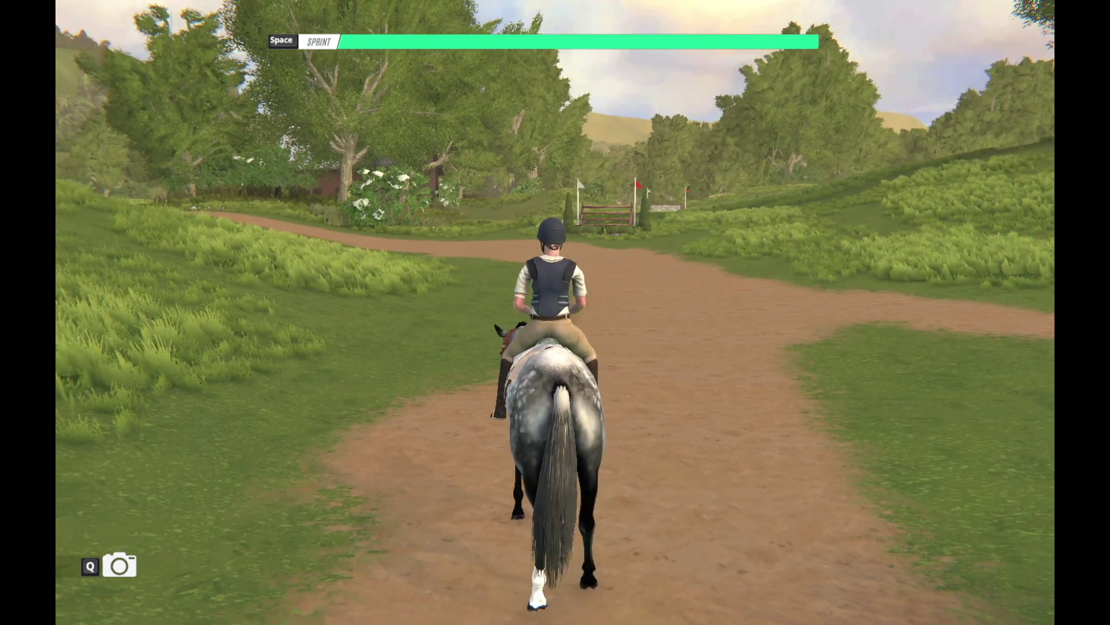
key(space)
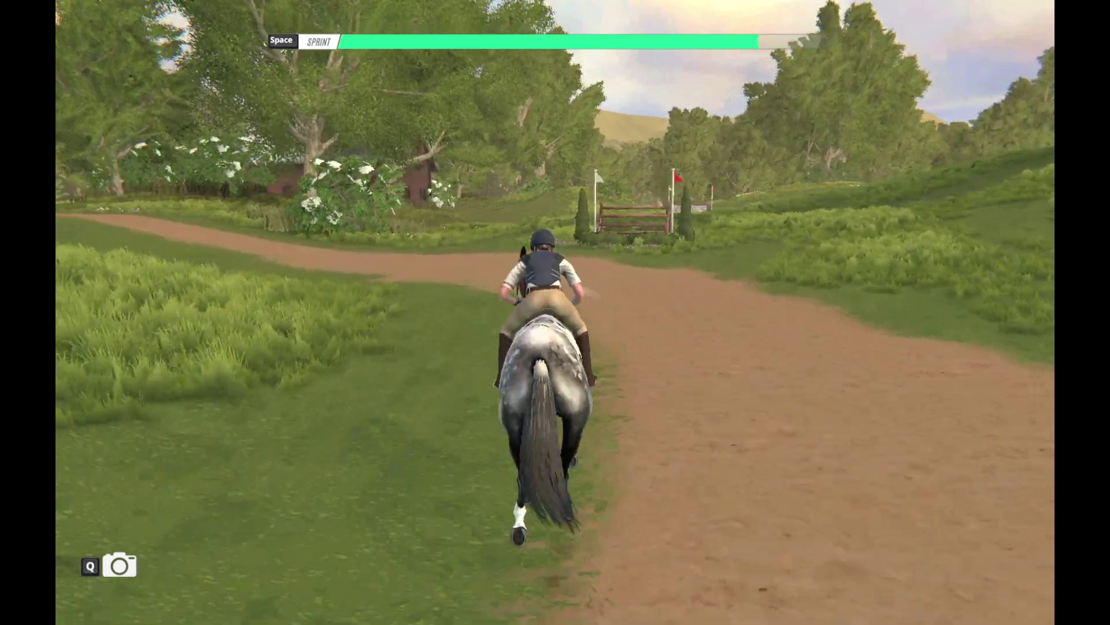
key(a)
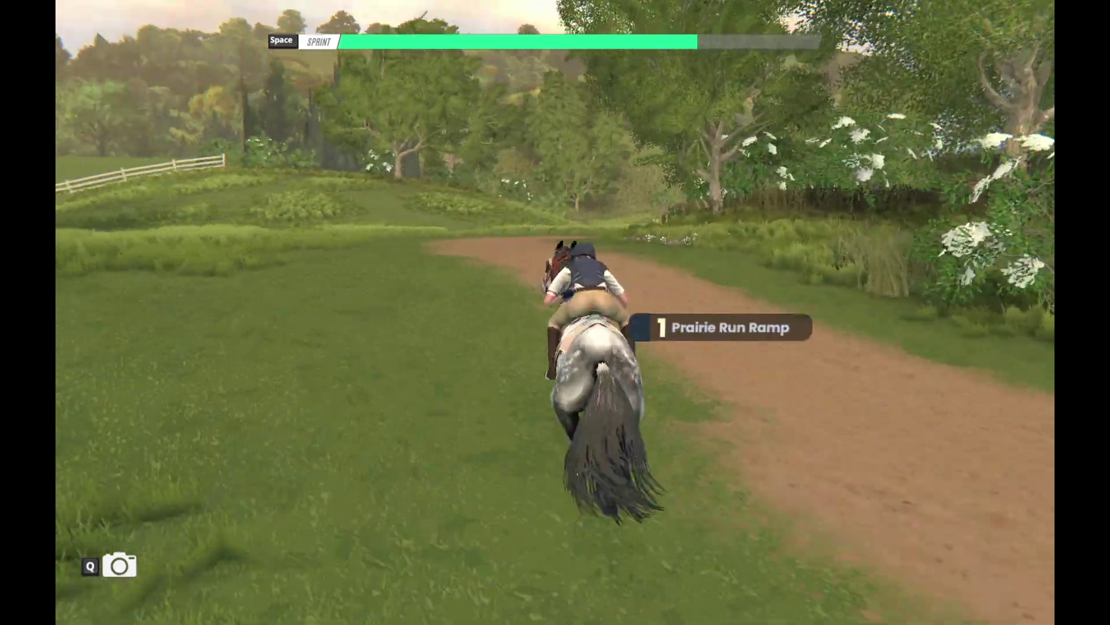
key(d)
key(d)
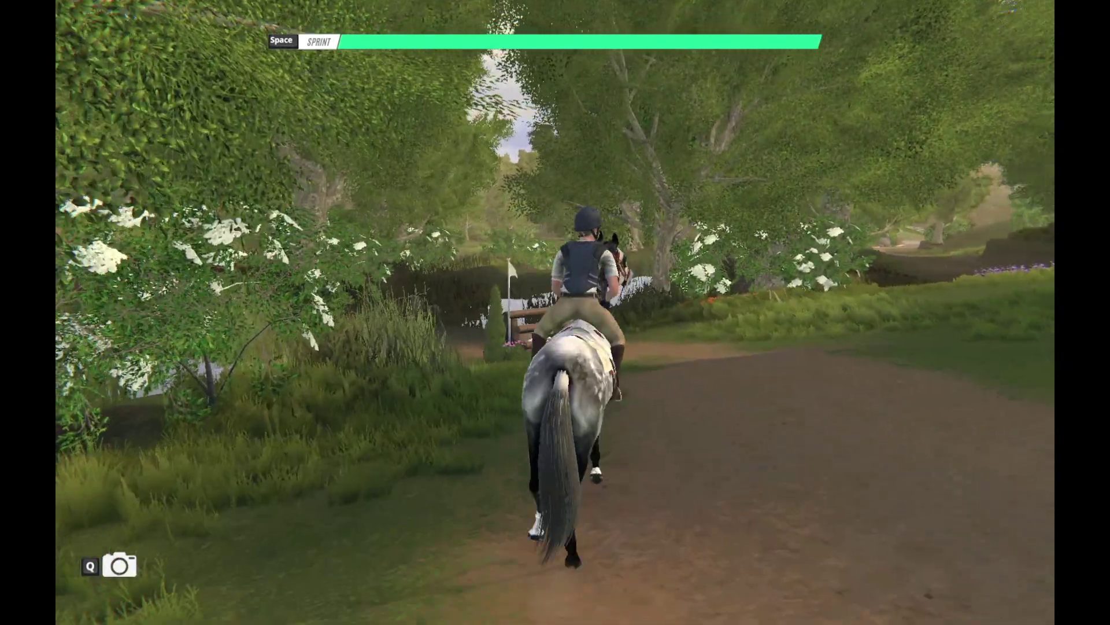
Step: Jump the Prairie Run Oxer and turn left along the shaded track beside the trees
key(a)
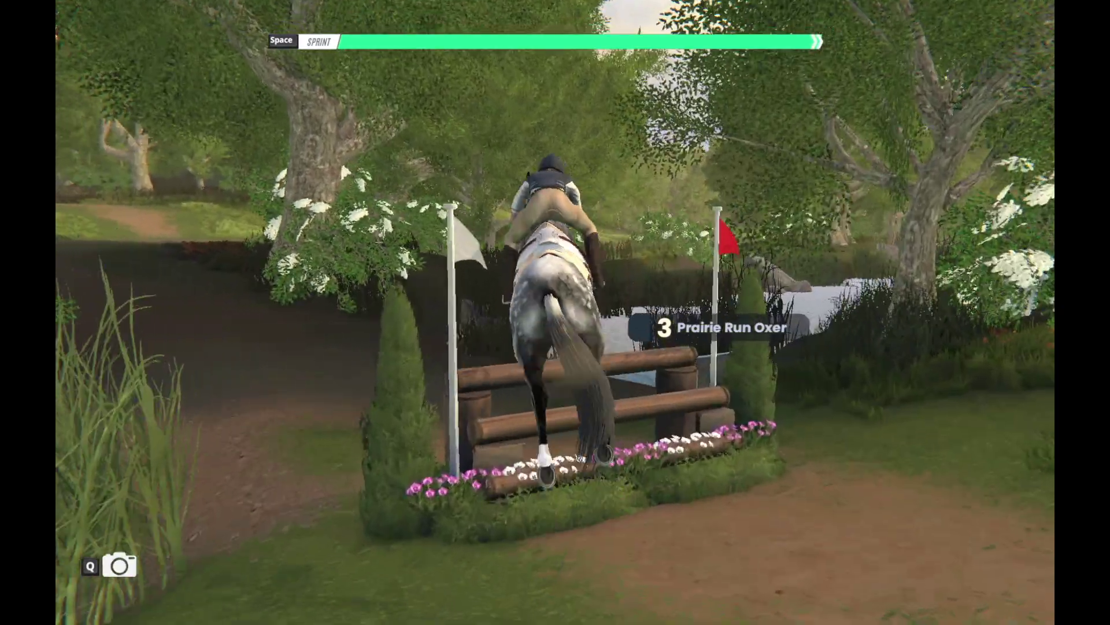
key(a)
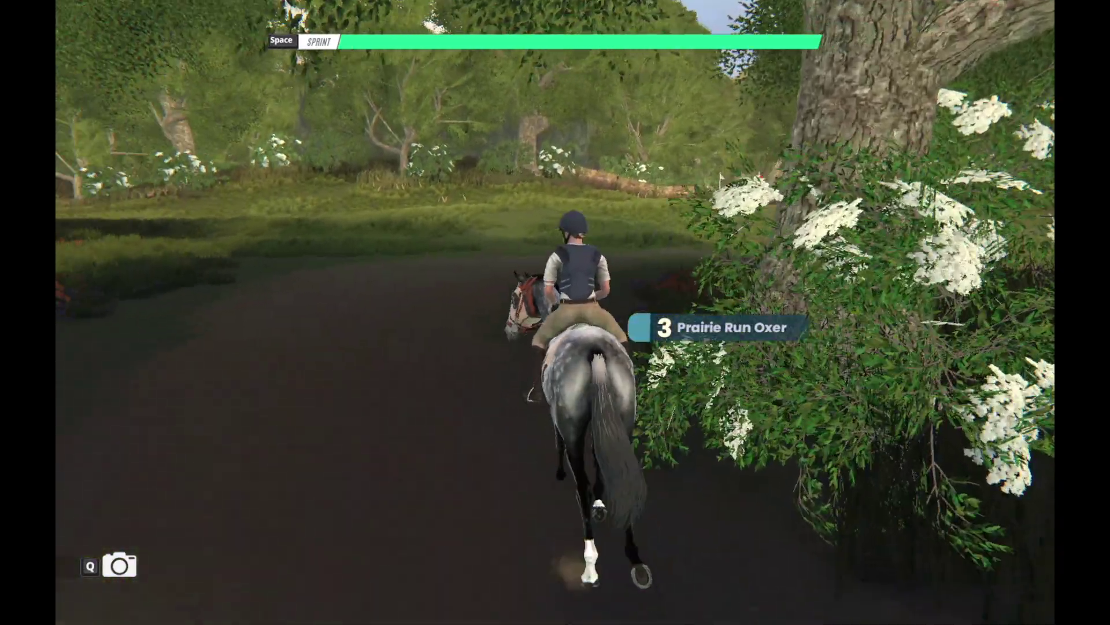
key(a)
key(a)
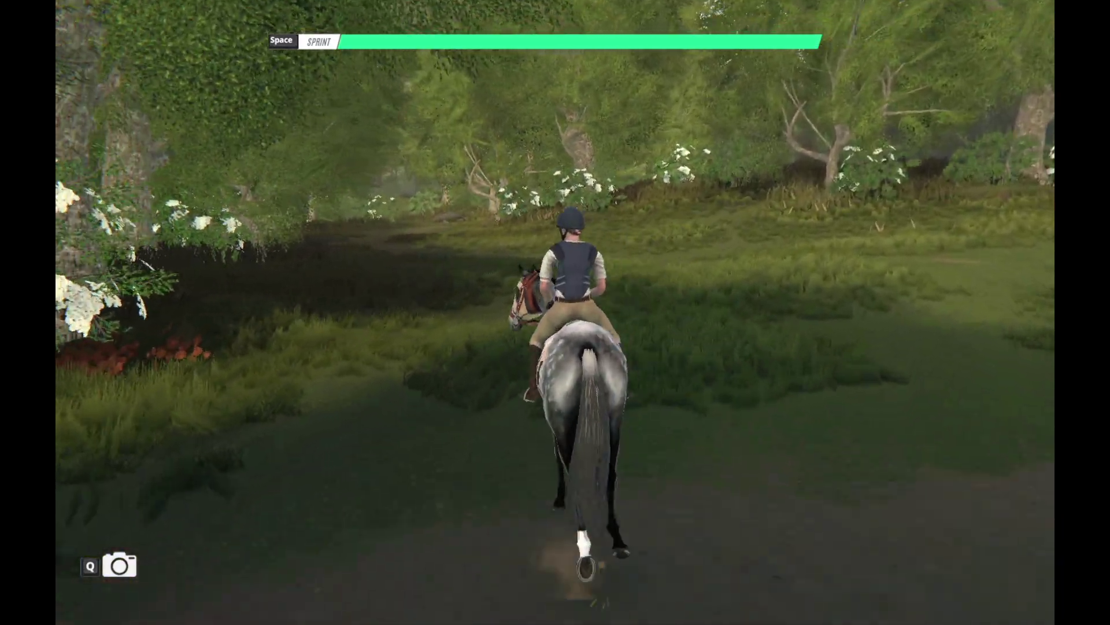
Step: Sprint through the woods and jump the Backlot Gate into the barnyard
key(space)
key(a)
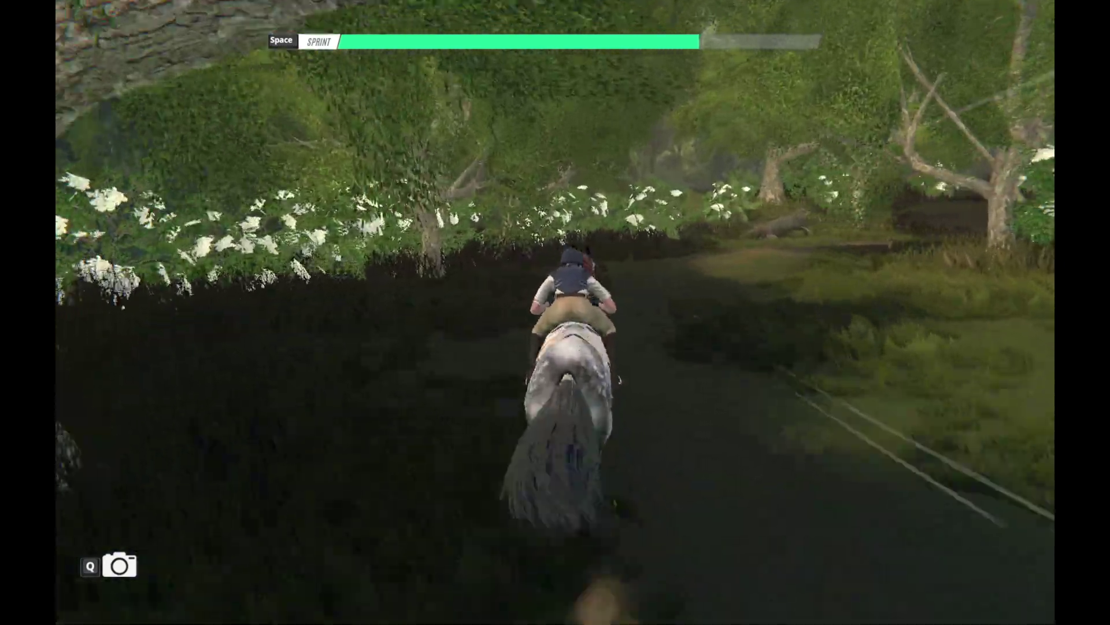
key(d)
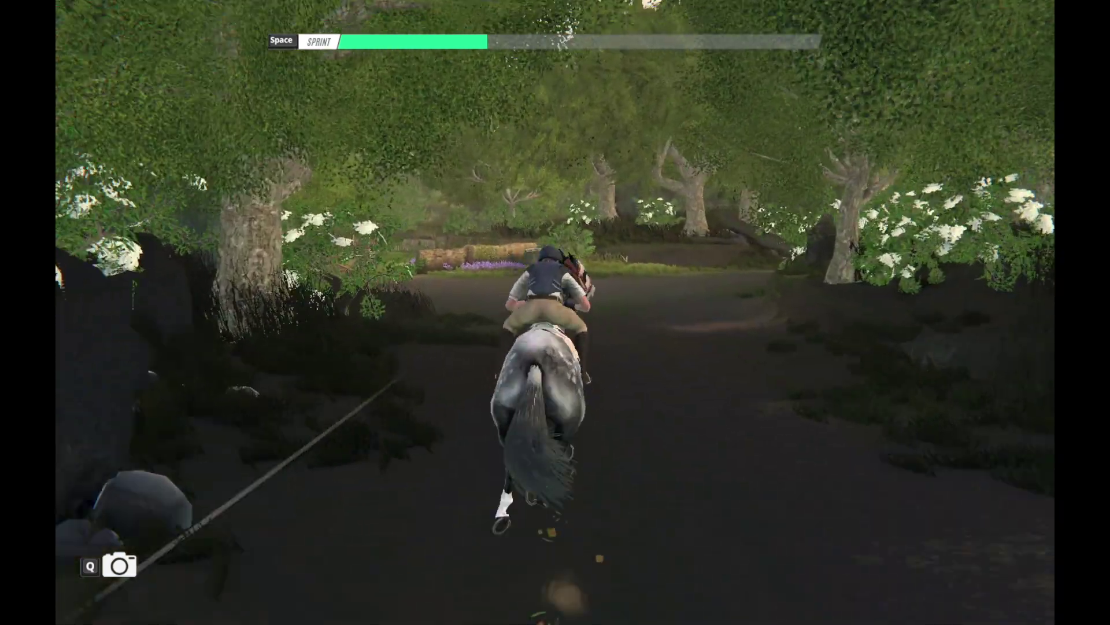
key(a)
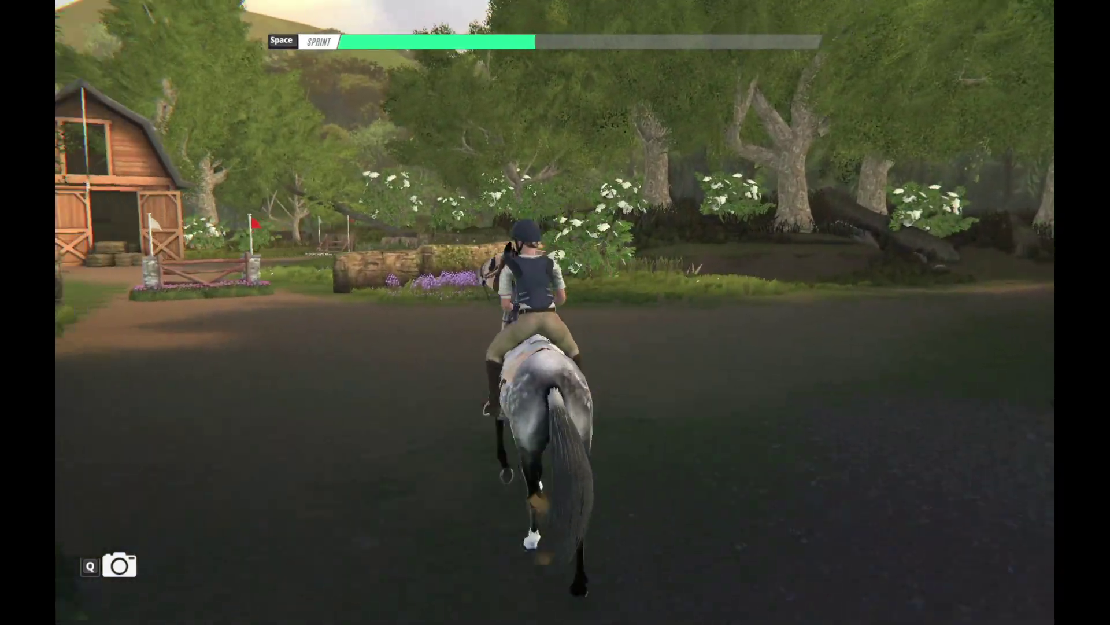
key(a)
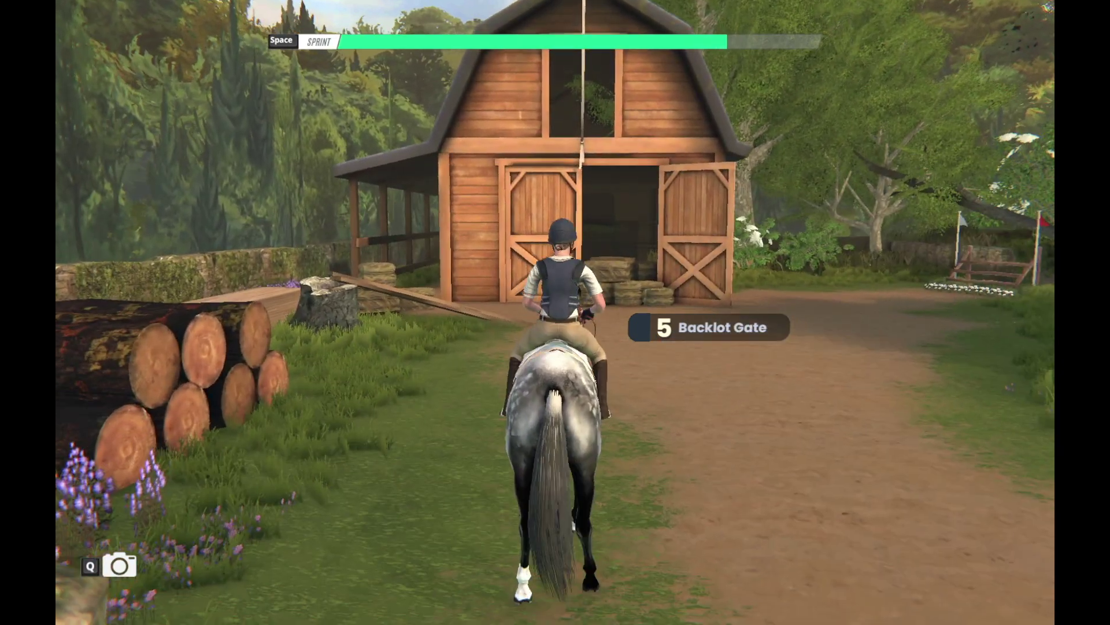
Step: Ride up to the open barn doors and turn the horse right to stand with the barn behind it
key(d)
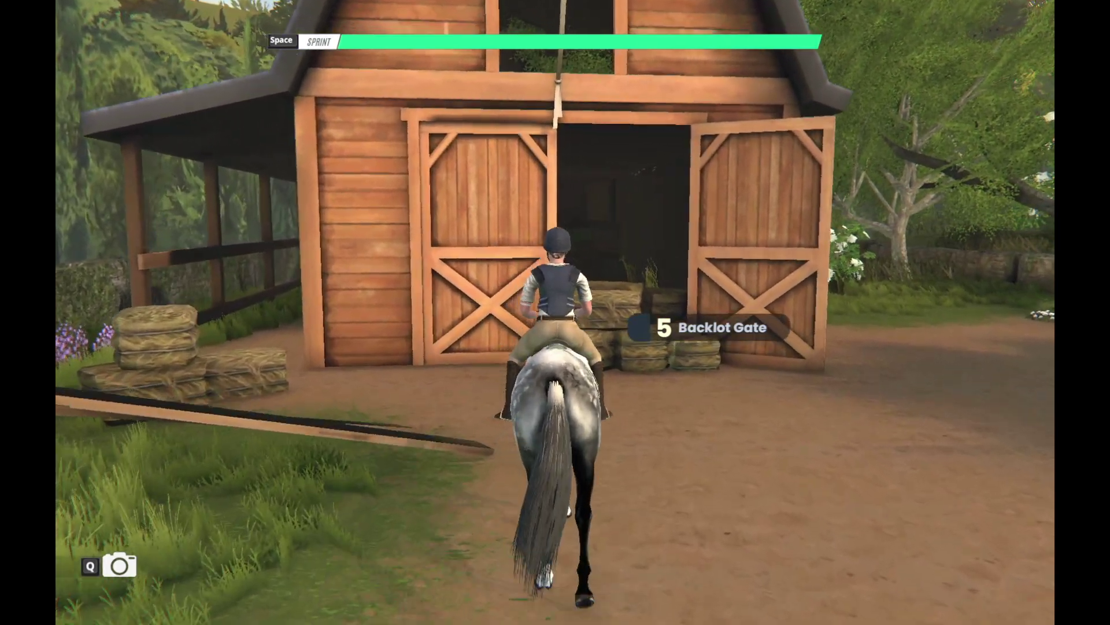
key(d)
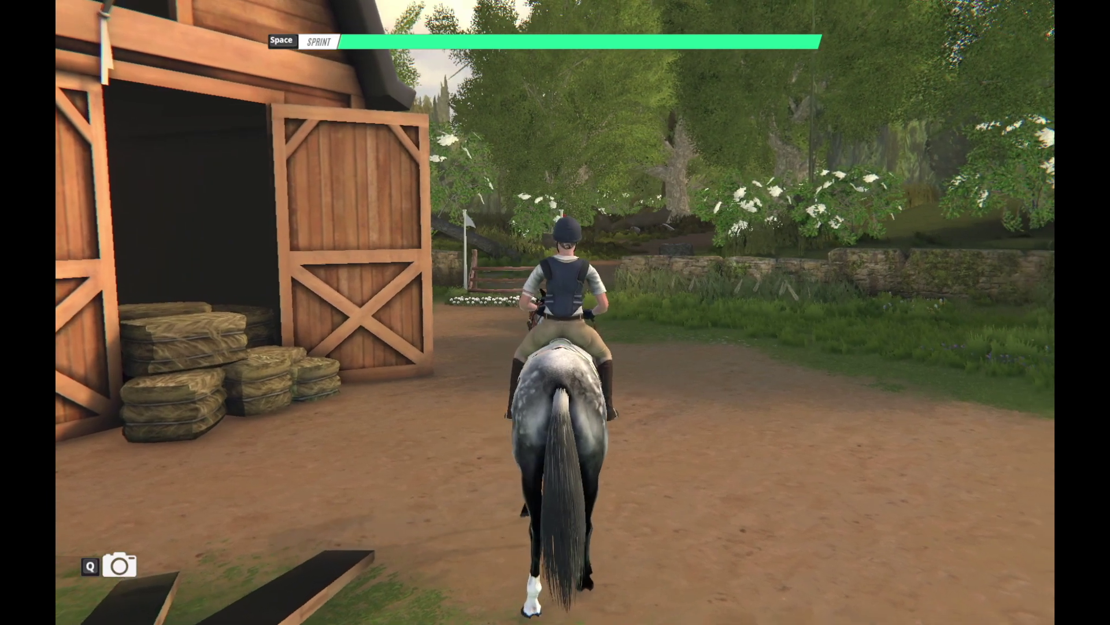
key(d)
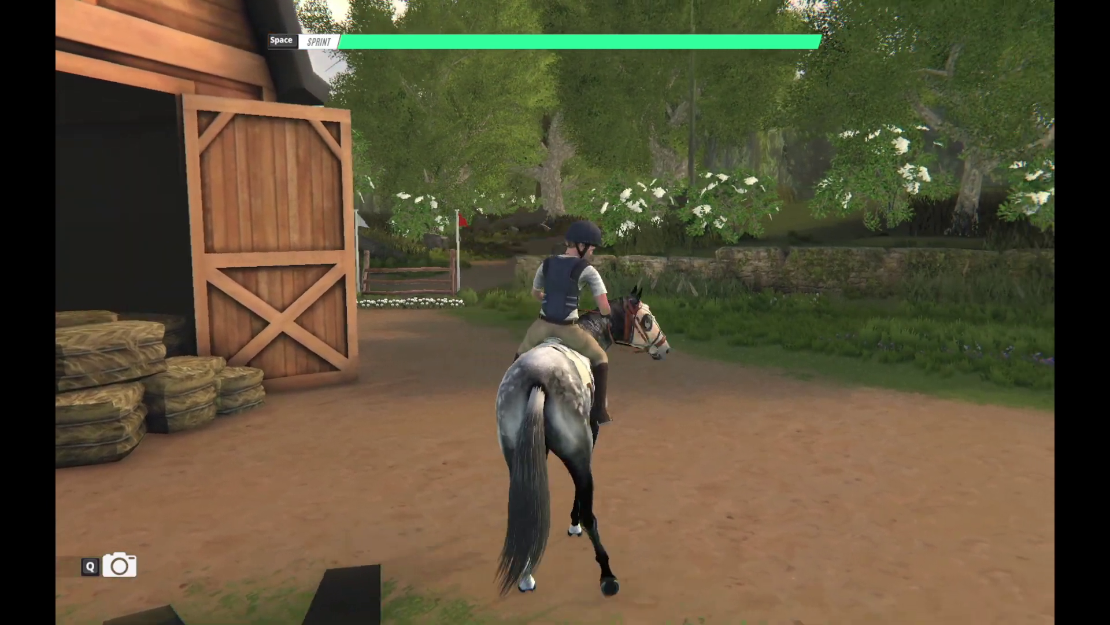
key(d)
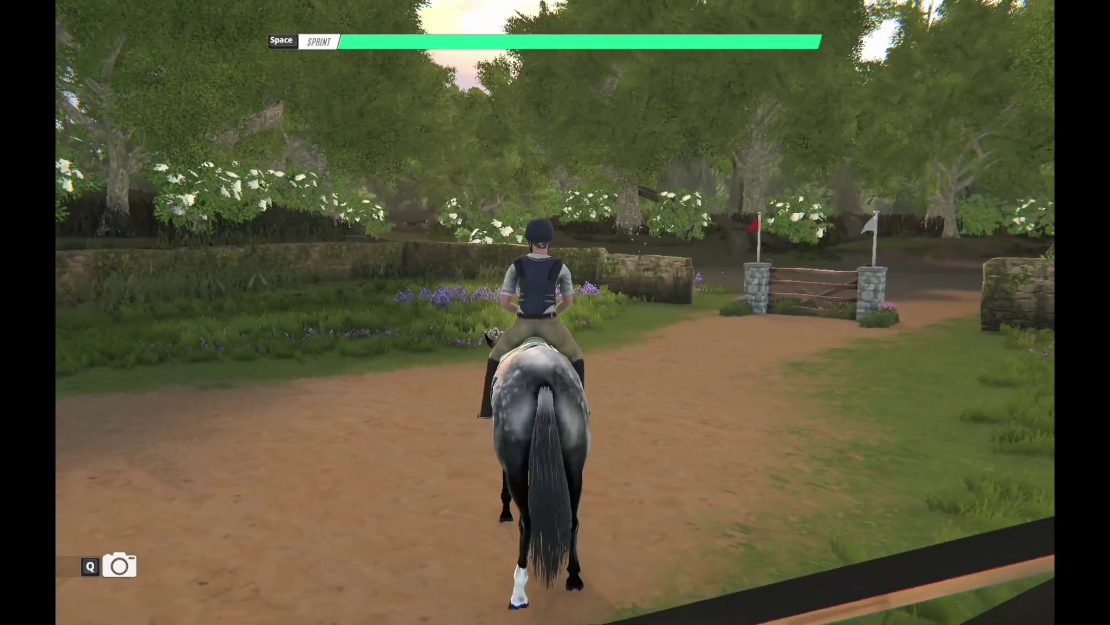
Step: Enter photo mode and try moving the camera sideways, up and down behind the horse
key(q)
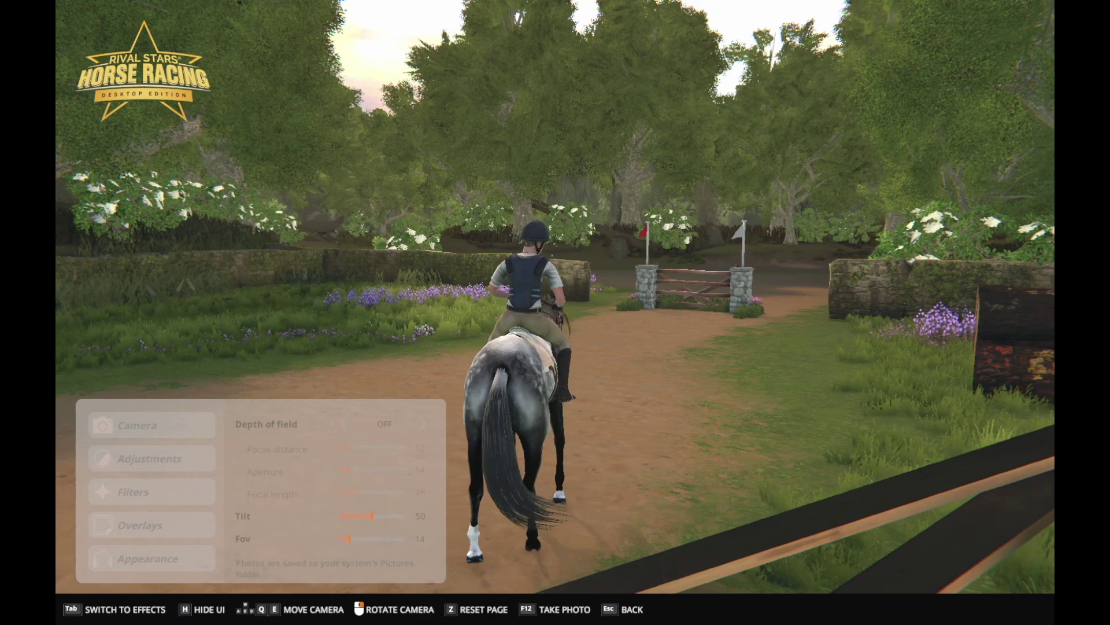
key(d)
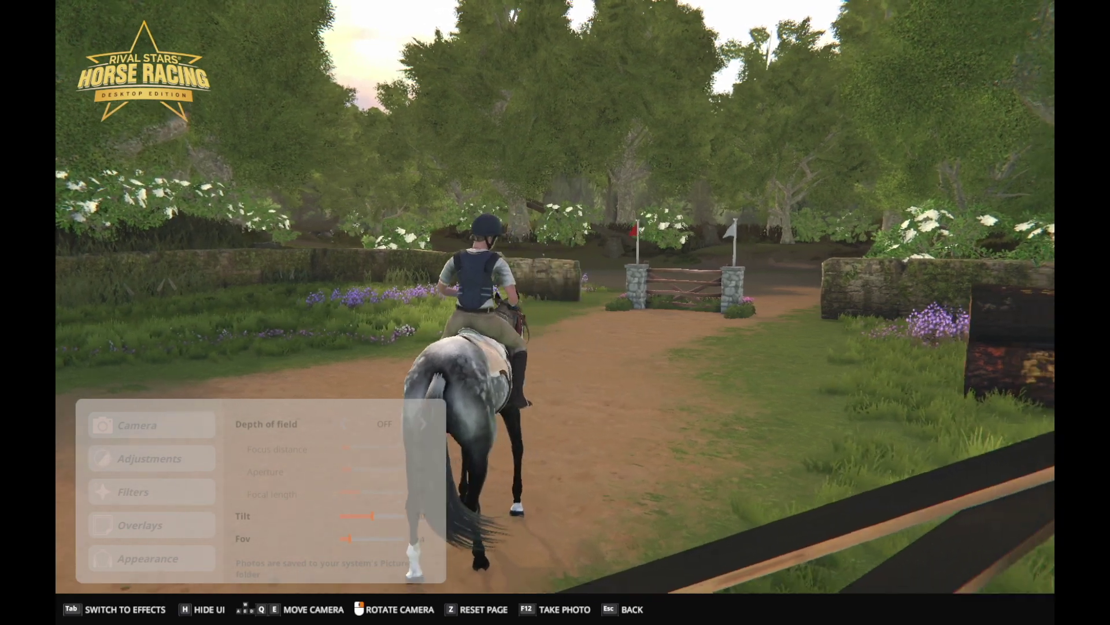
key(q)
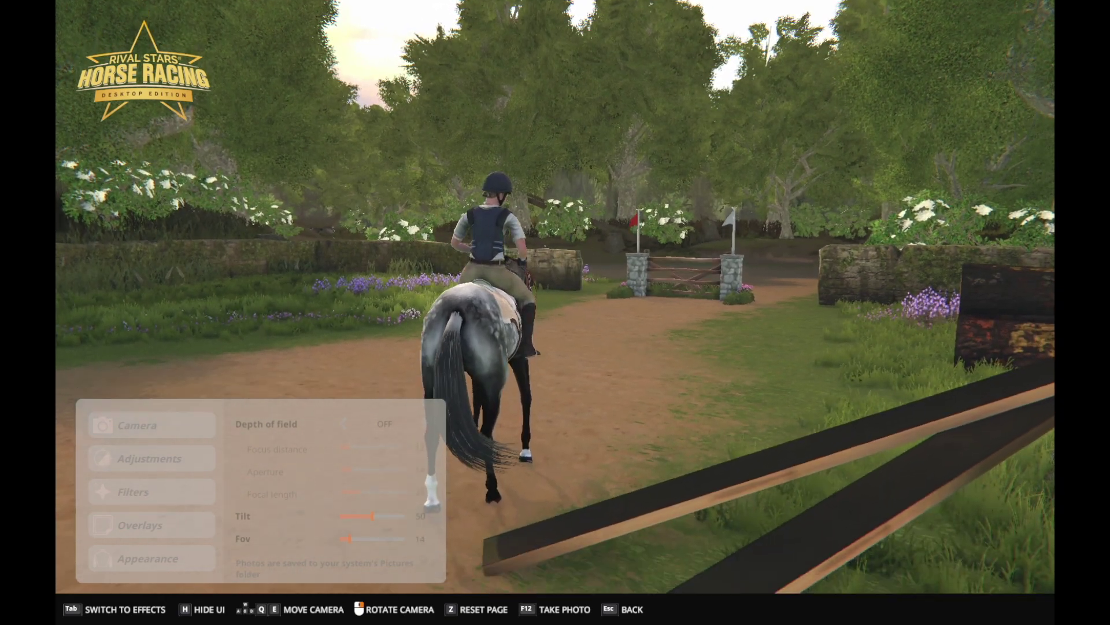
key(e)
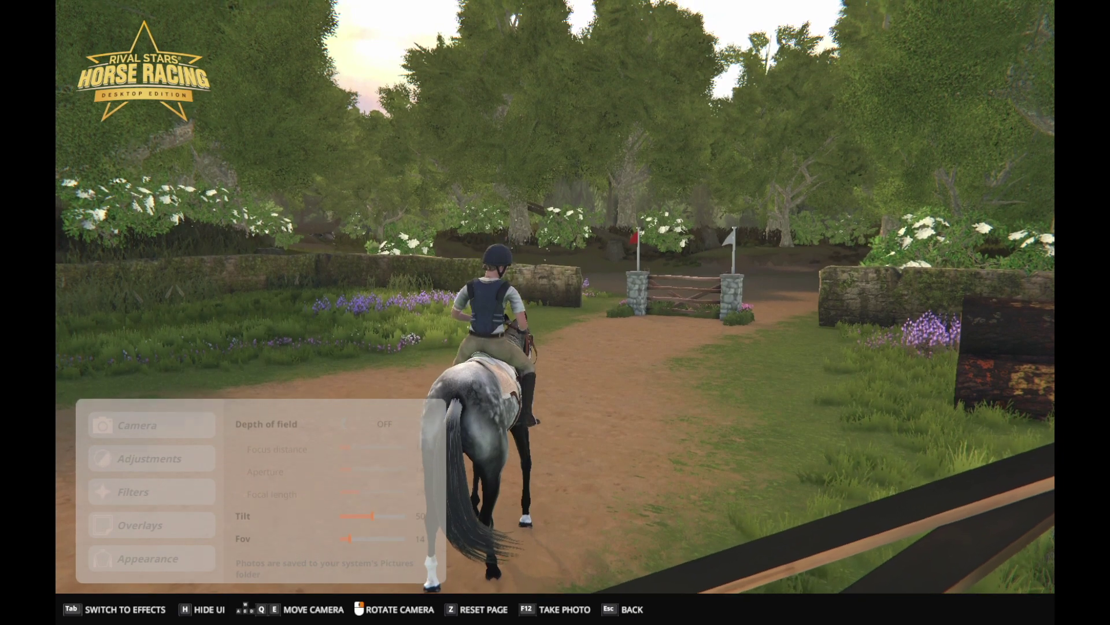
key(a)
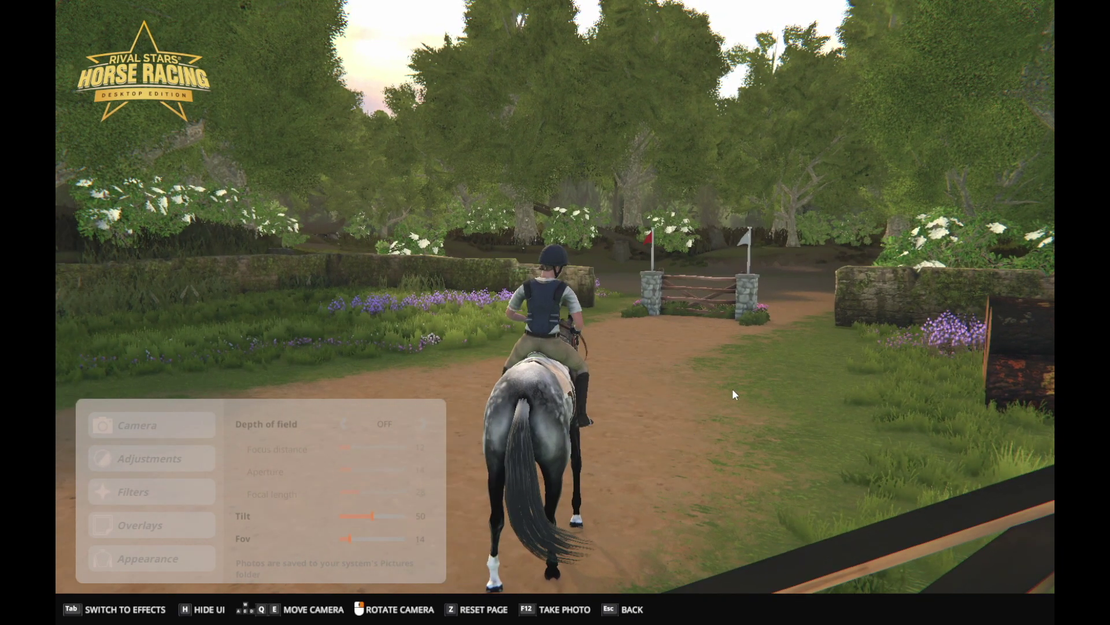
Step: Swing the camera around and pull it back to frame the horse and rider from the front against the barn
drag(733, 391, 608, 421)
key(d)
drag(734, 363, 607, 399)
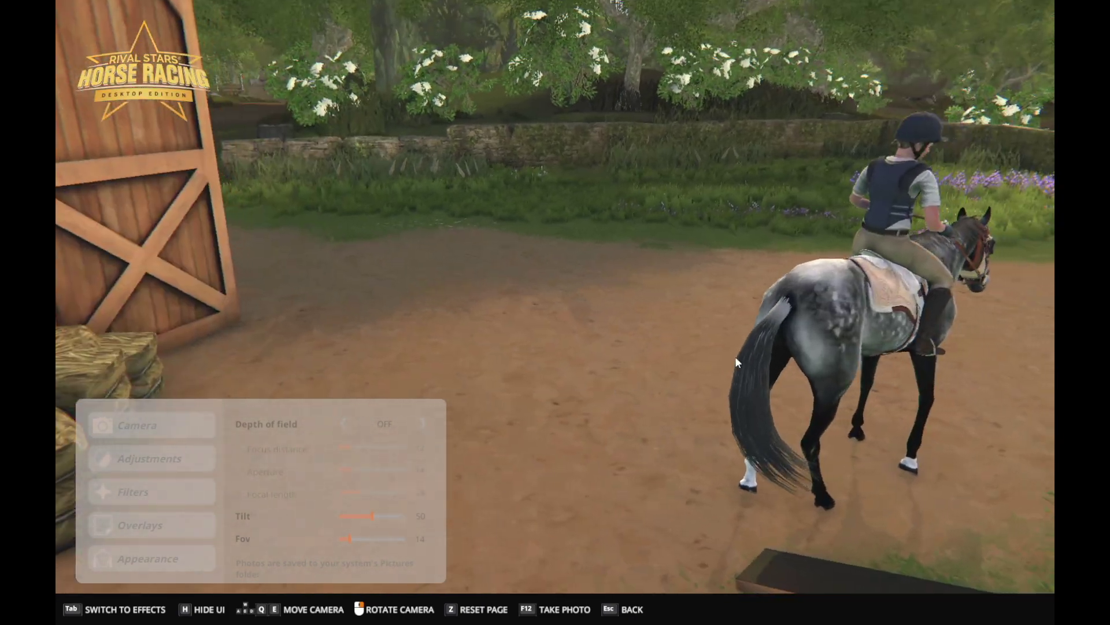
key(d)
drag(776, 341, 710, 356)
drag(799, 324, 715, 342)
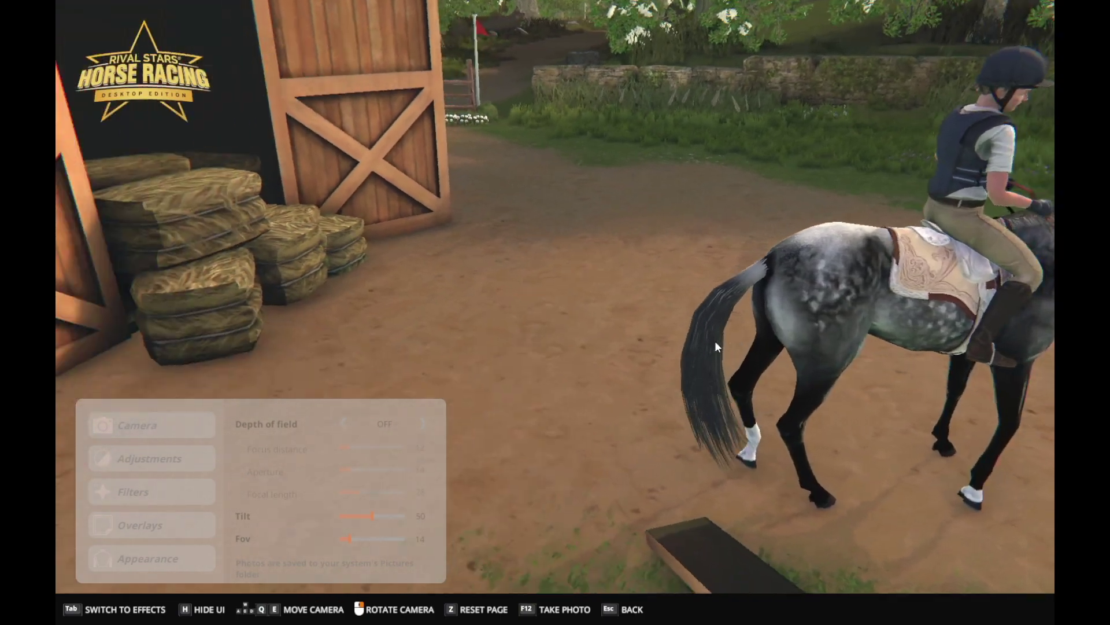
key(d)
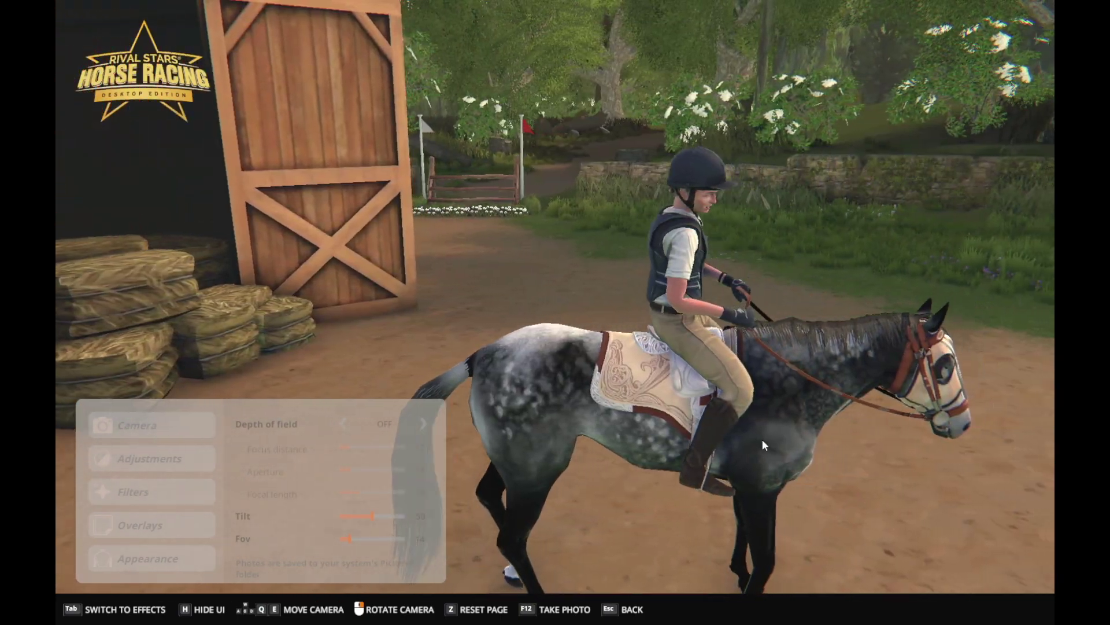
drag(763, 439, 677, 505)
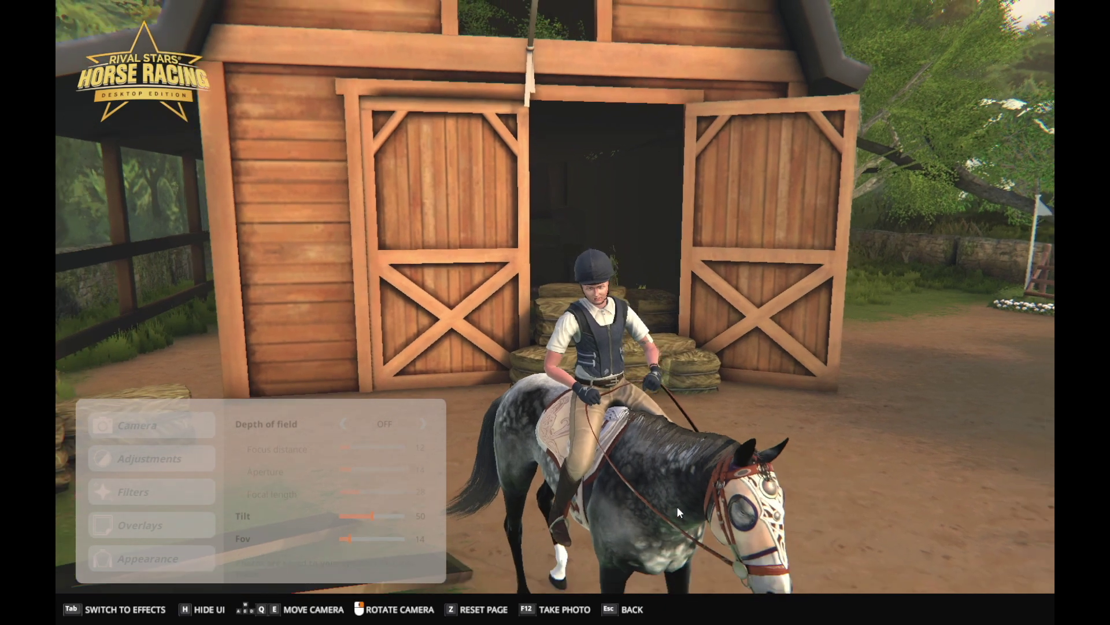
key(s)
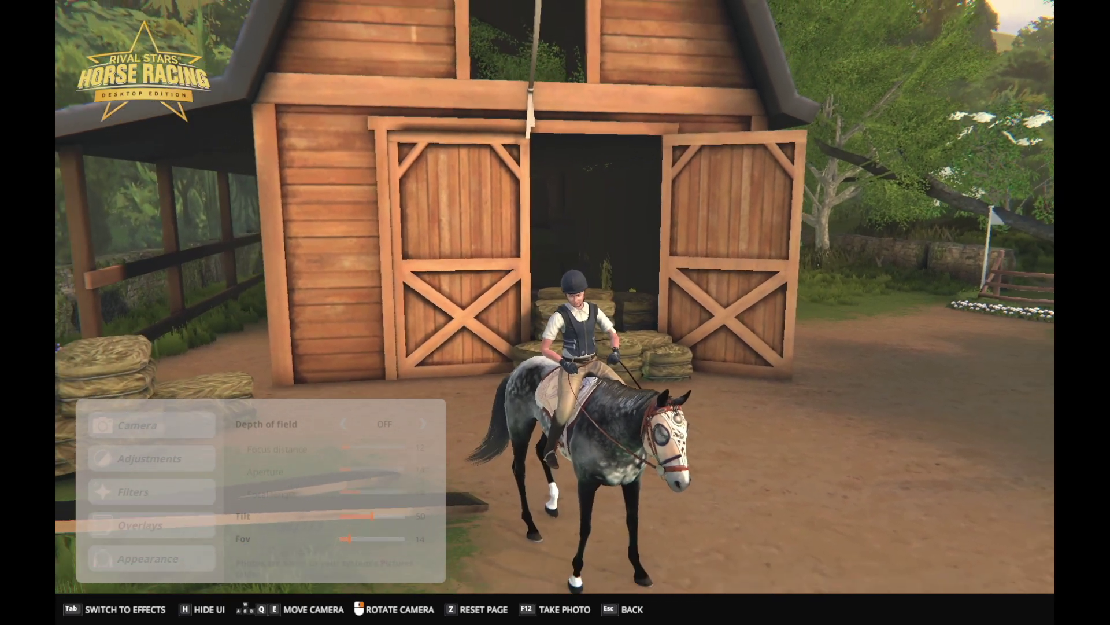
Step: Pull the camera slightly back, and set Hide jumps, Hide jockey and Hide tacks to ON in the appearance effects
key(s)
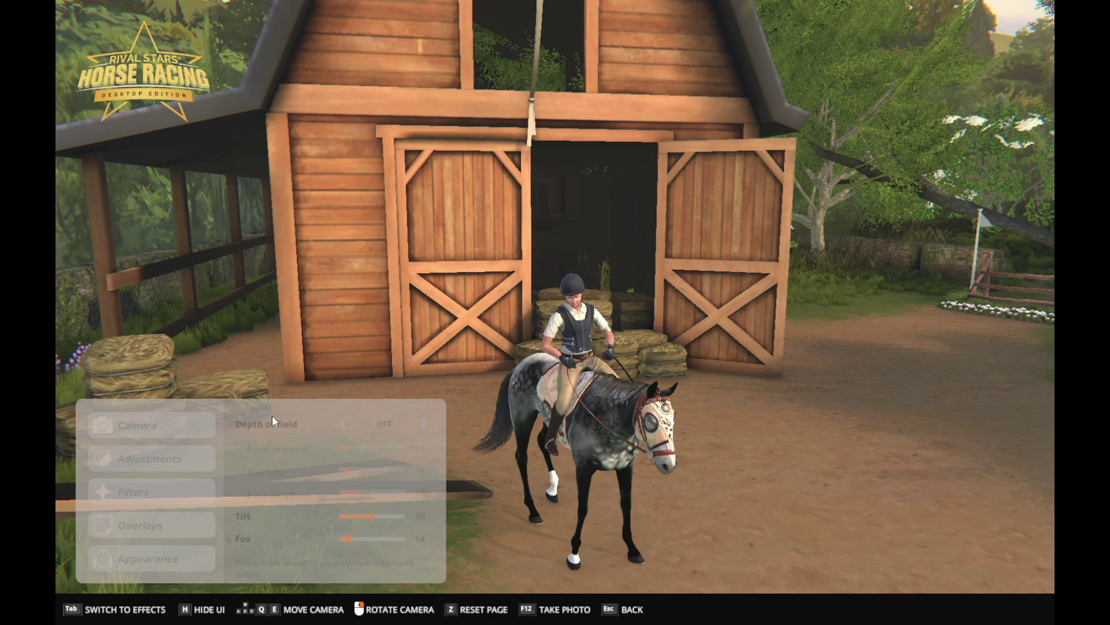
key(Tab)
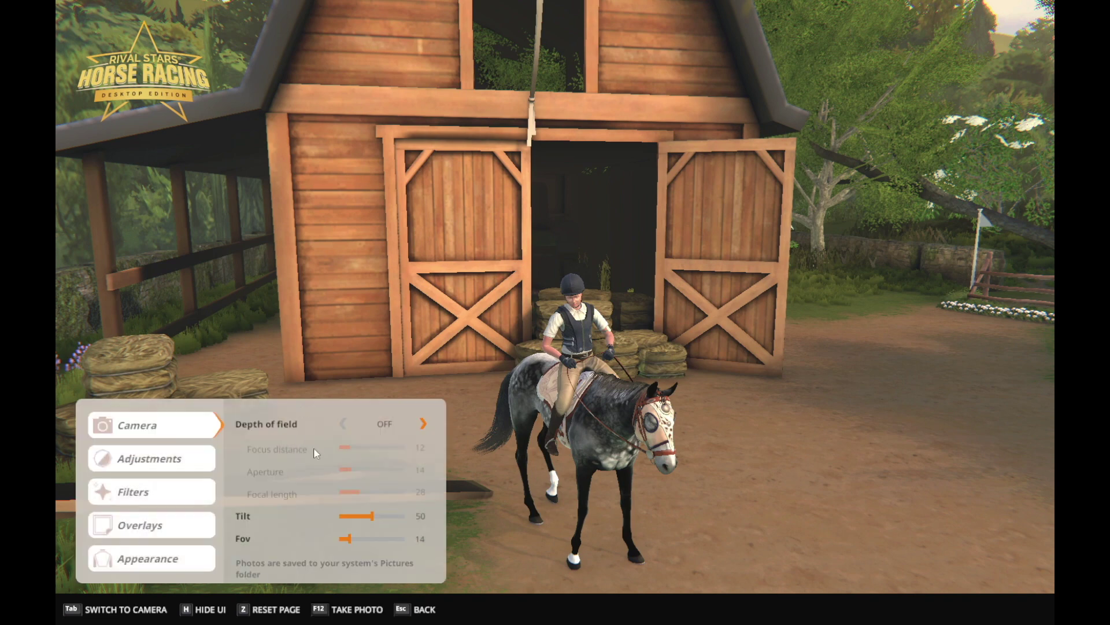
click(157, 557)
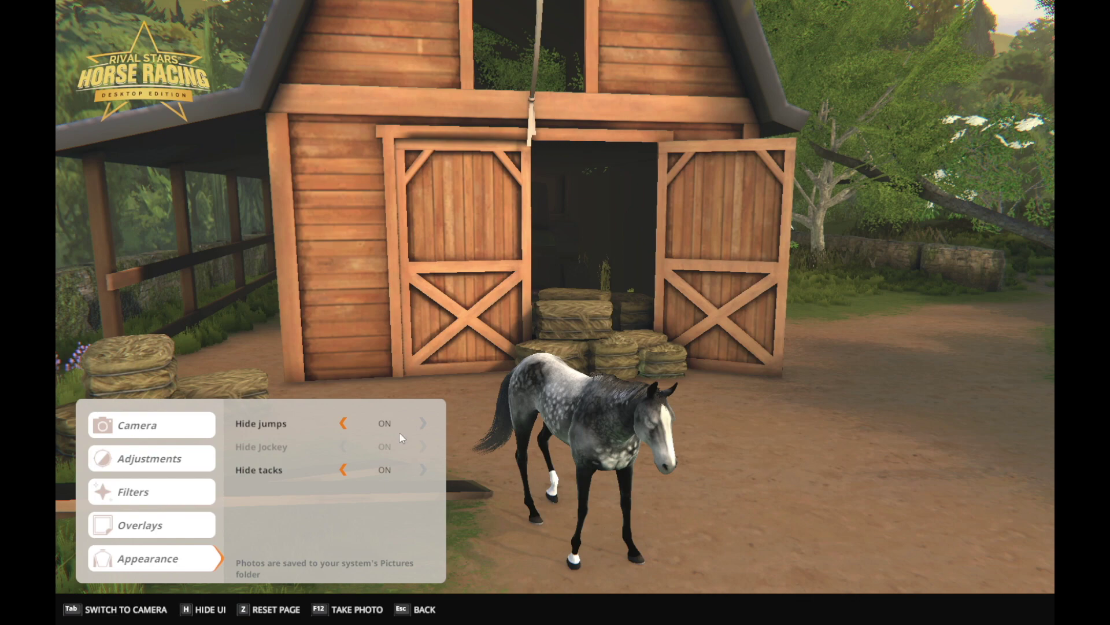
Step: Swing the camera around and lower it to a close head-on view of the bare horse beside the open barn doors
key(Tab)
drag(745, 411, 707, 498)
key(d)
key(a)
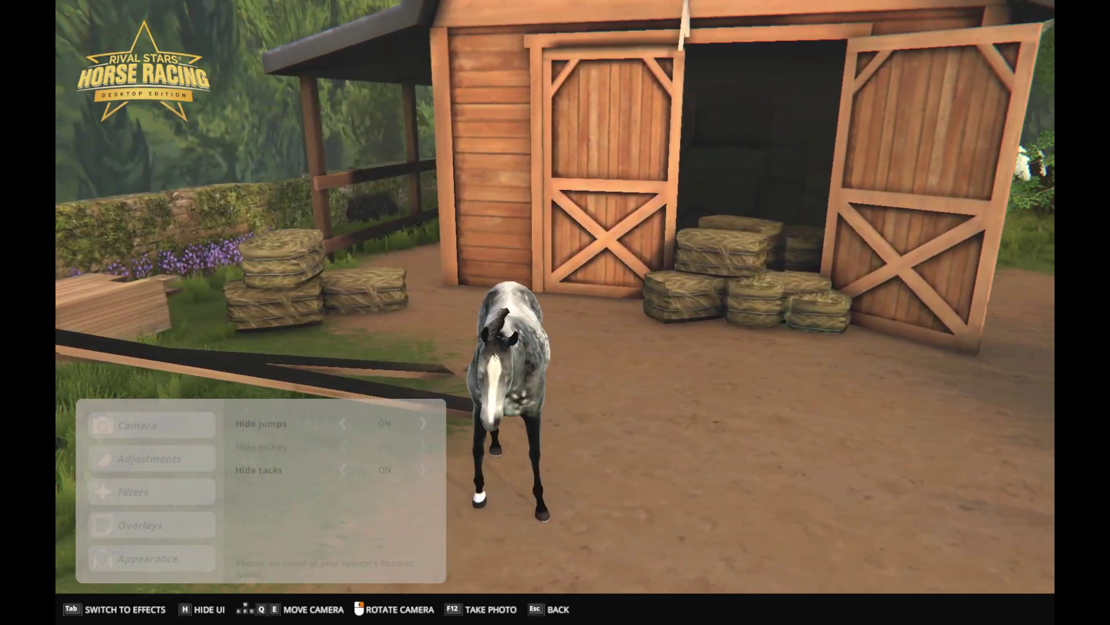
drag(803, 387, 631, 478)
key(q)
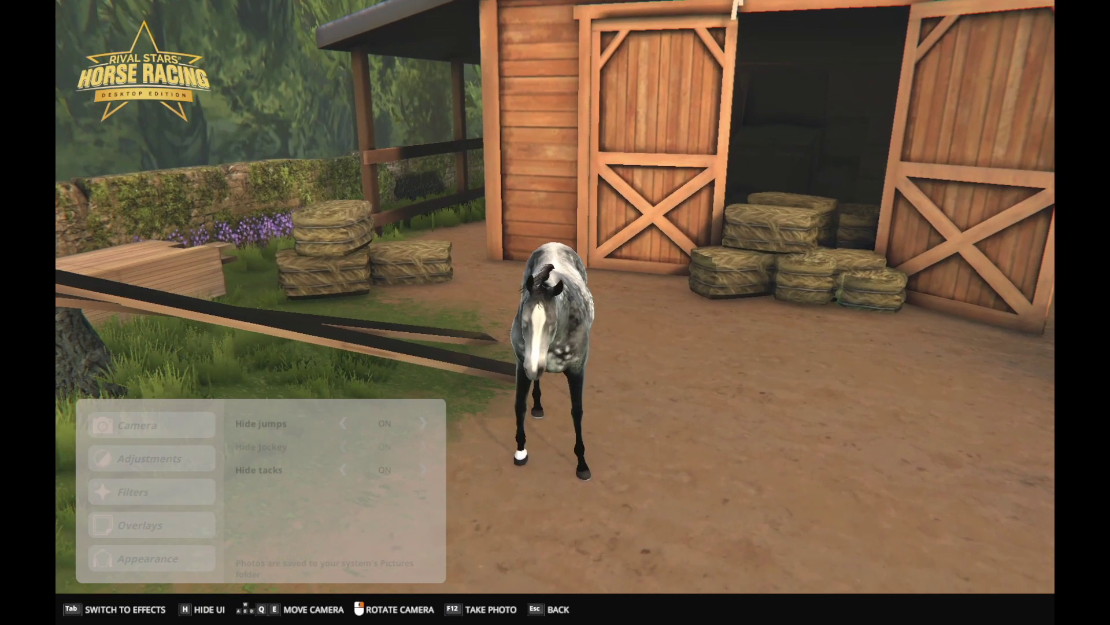
mouse_move(653, 478)
mouse_down()
mouse_move(658, 437)
mouse_move(630, 483)
mouse_move(648, 451)
mouse_move(641, 480)
mouse_up()
key(e)
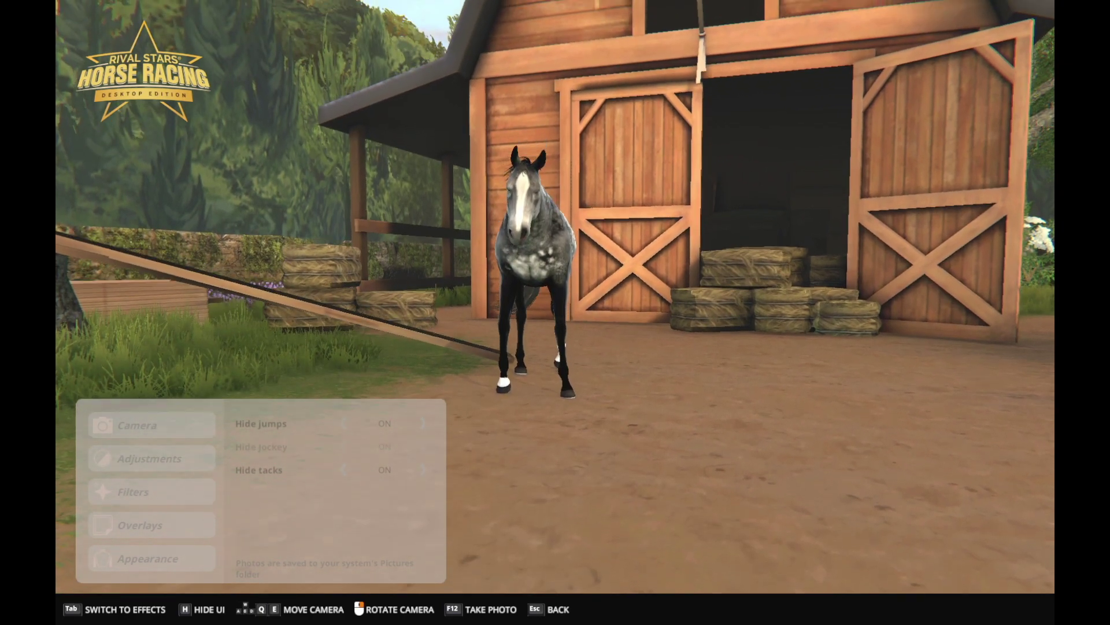
key(a)
key(w)
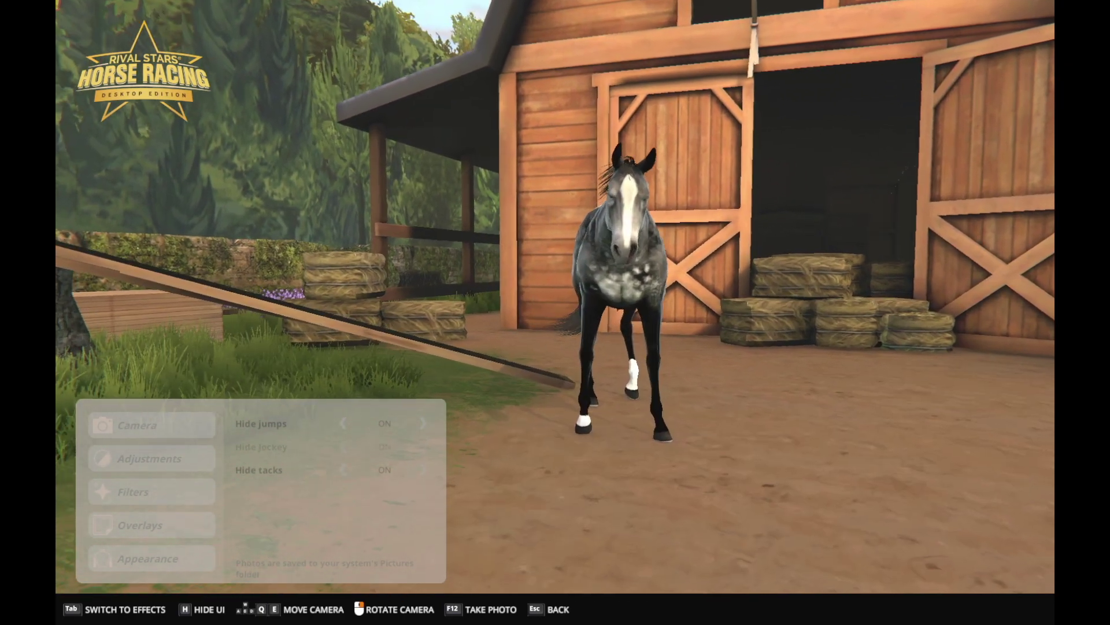
key(d)
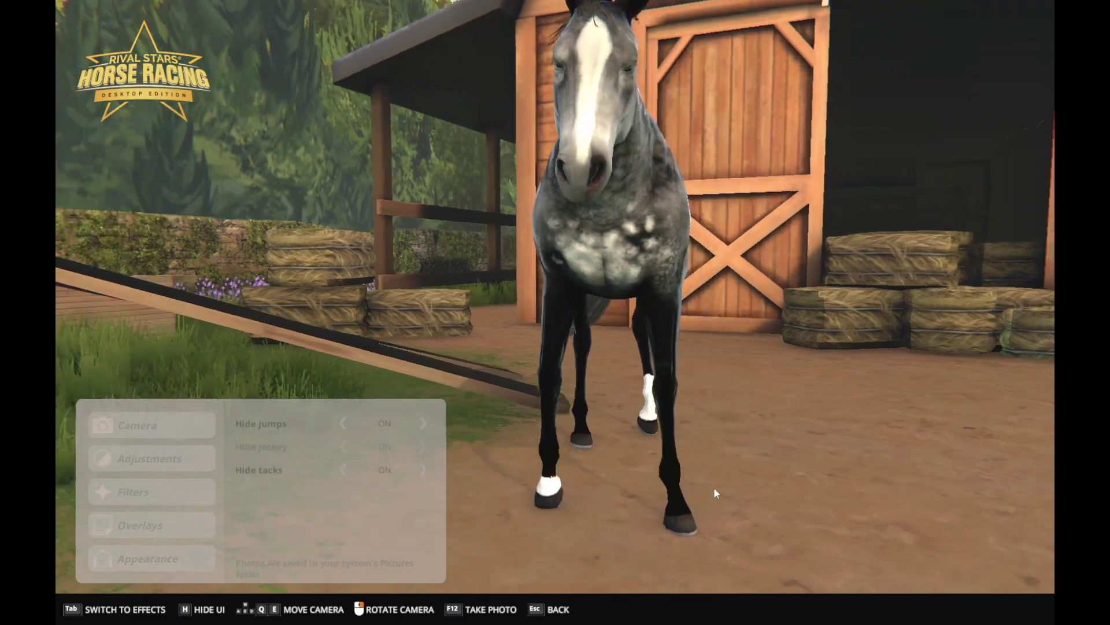
Step: Bring the camera to a three-quarter front view of the whole horse, with the stump, planks and trees behind it
drag(713, 487, 641, 470)
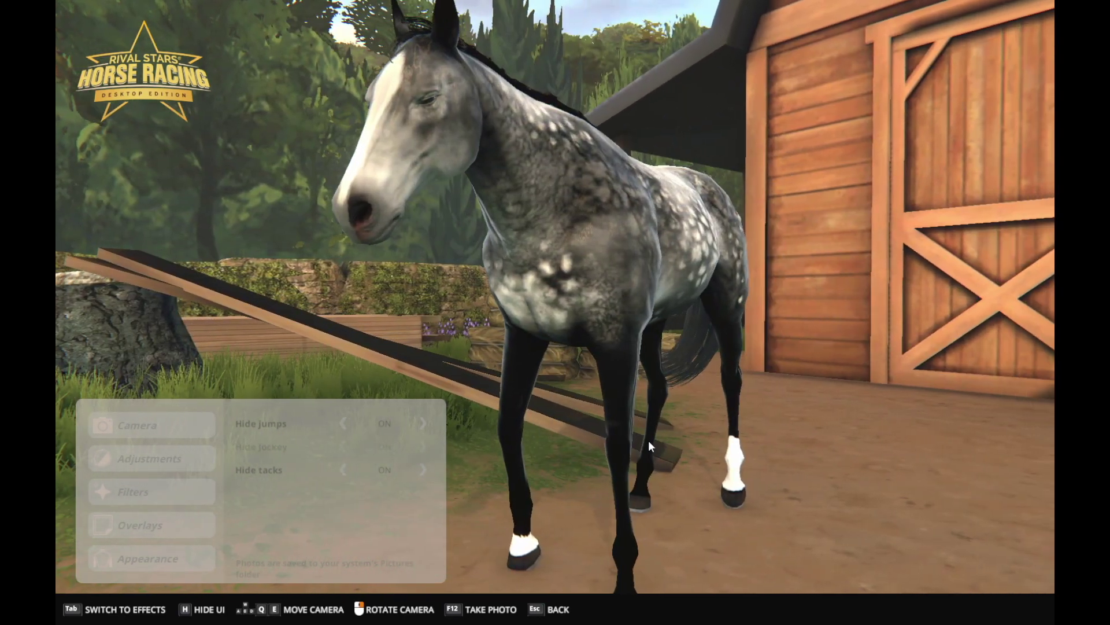
key(s)
key(a)
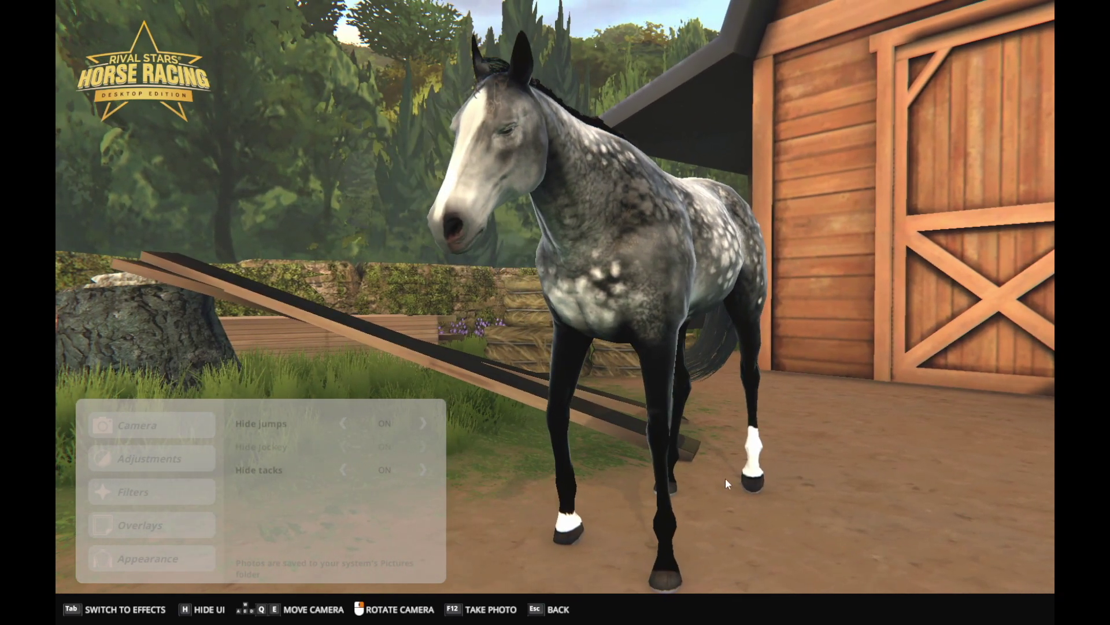
key(s)
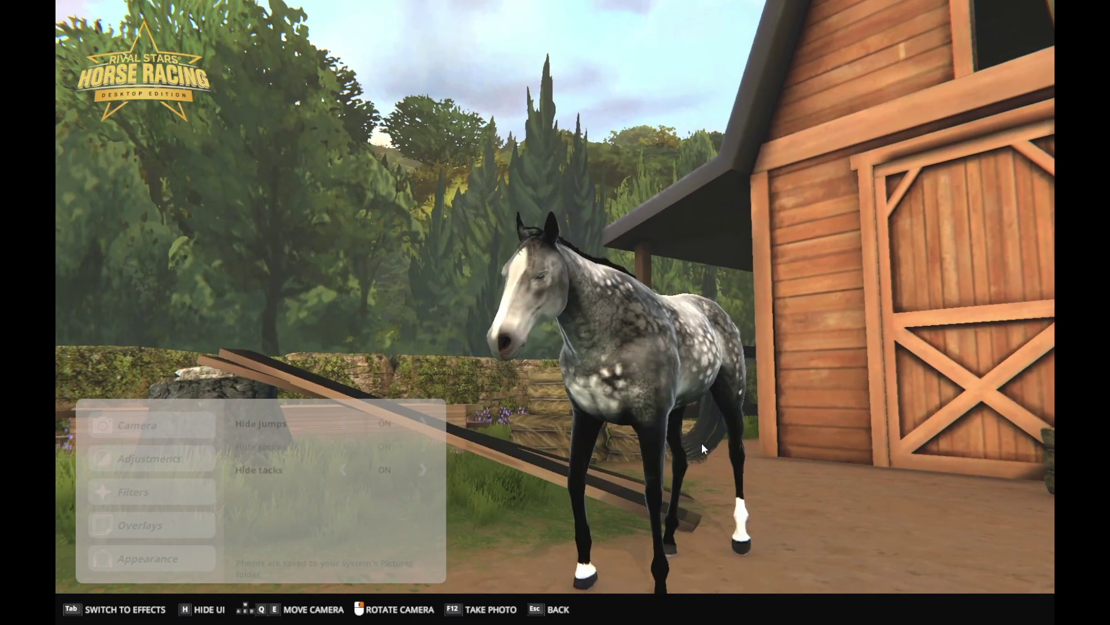
key(d)
drag(702, 442, 749, 539)
key(d)
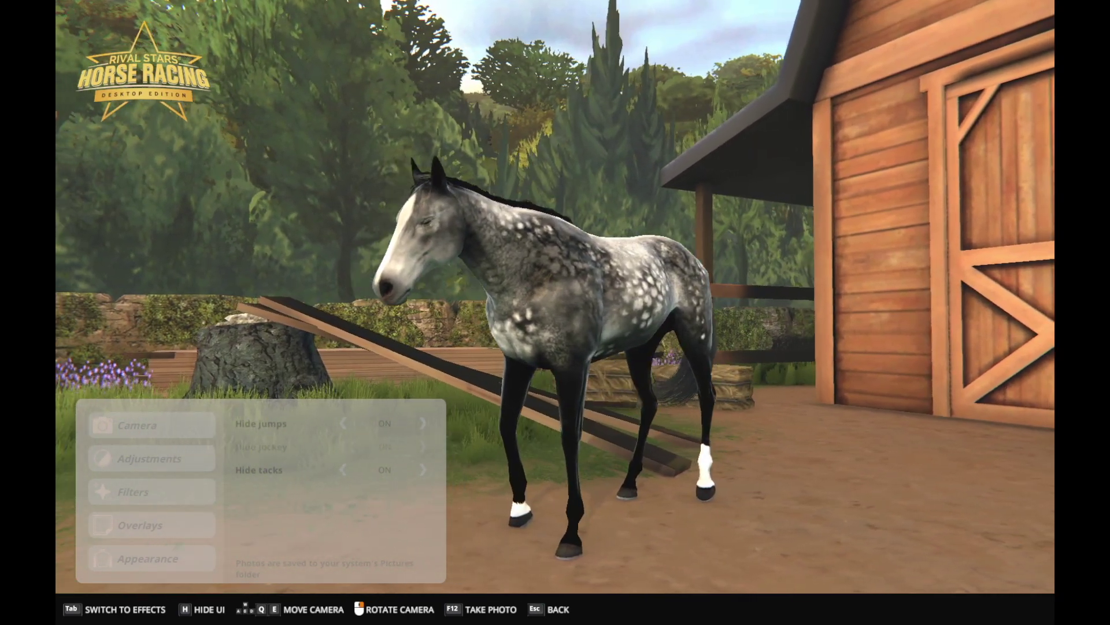
key(a)
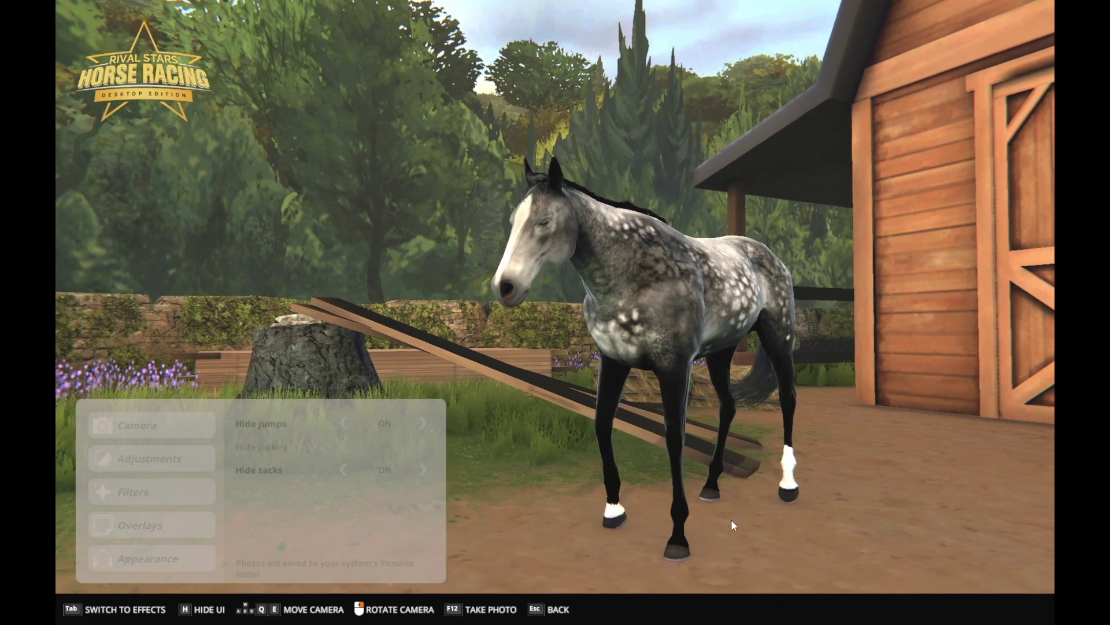
key(s)
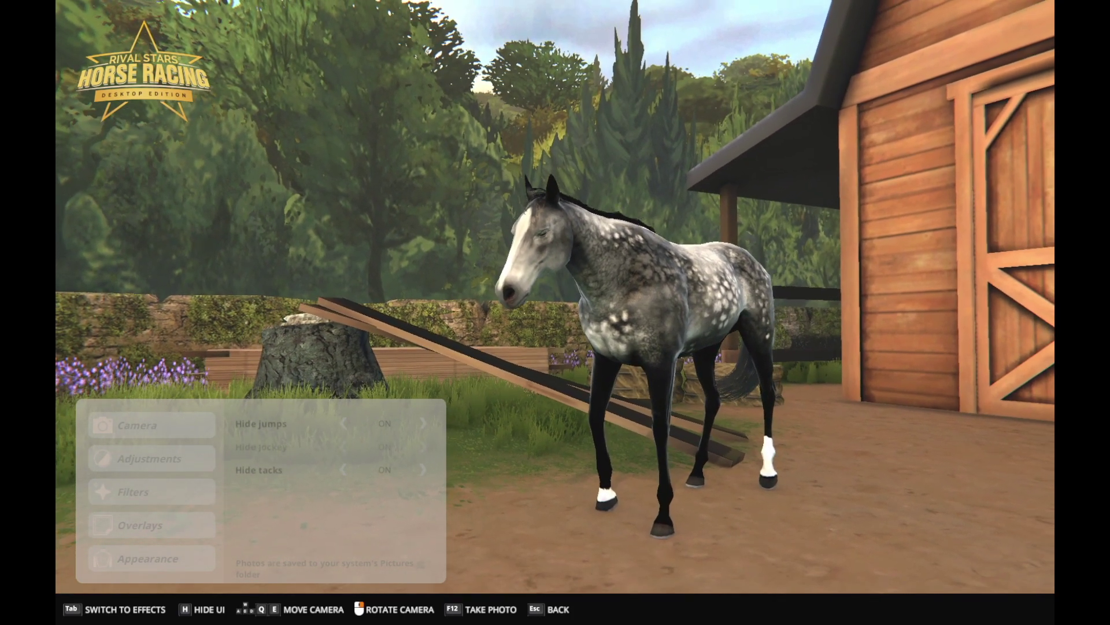
Step: Adjust the camera height up and down and pull back slightly so the horse's head and all hooves stay in frame
key(e)
key(e)
key(e)
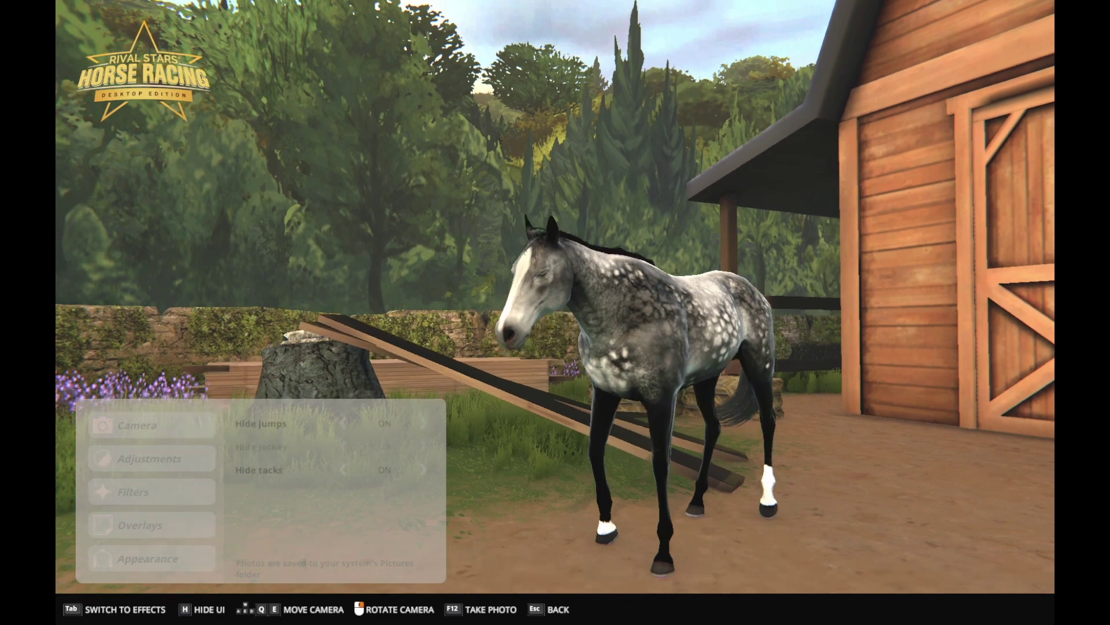
mouse_move(767, 544)
mouse_down()
mouse_move(766, 574)
mouse_move(767, 544)
mouse_move(752, 532)
mouse_up()
key(q)
key(q)
key(q)
key(e)
key(e)
key(e)
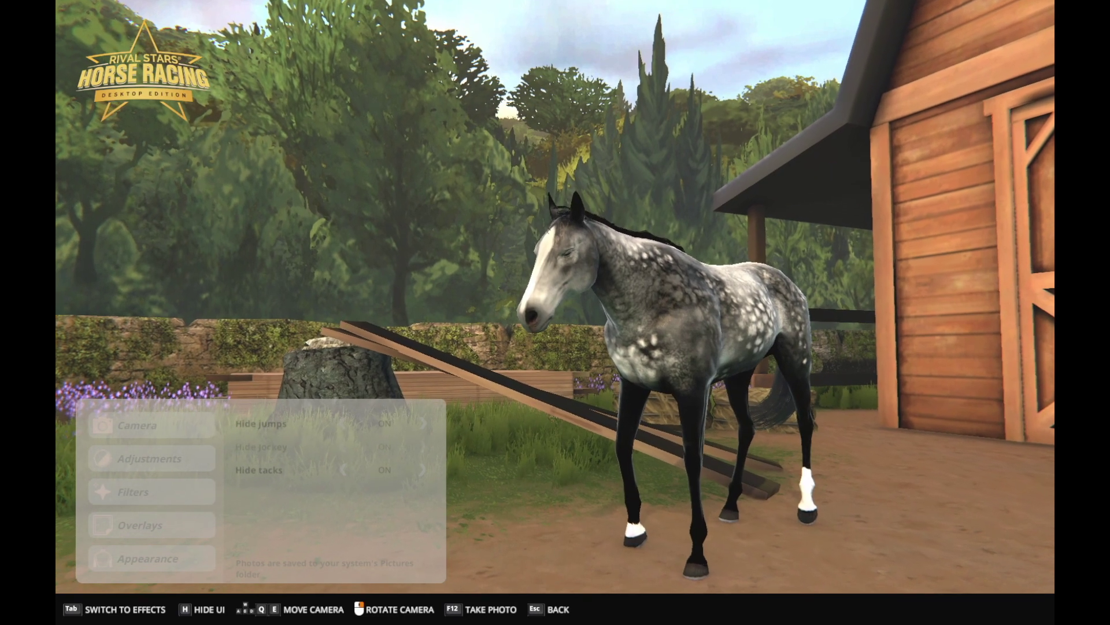
key(e)
key(q)
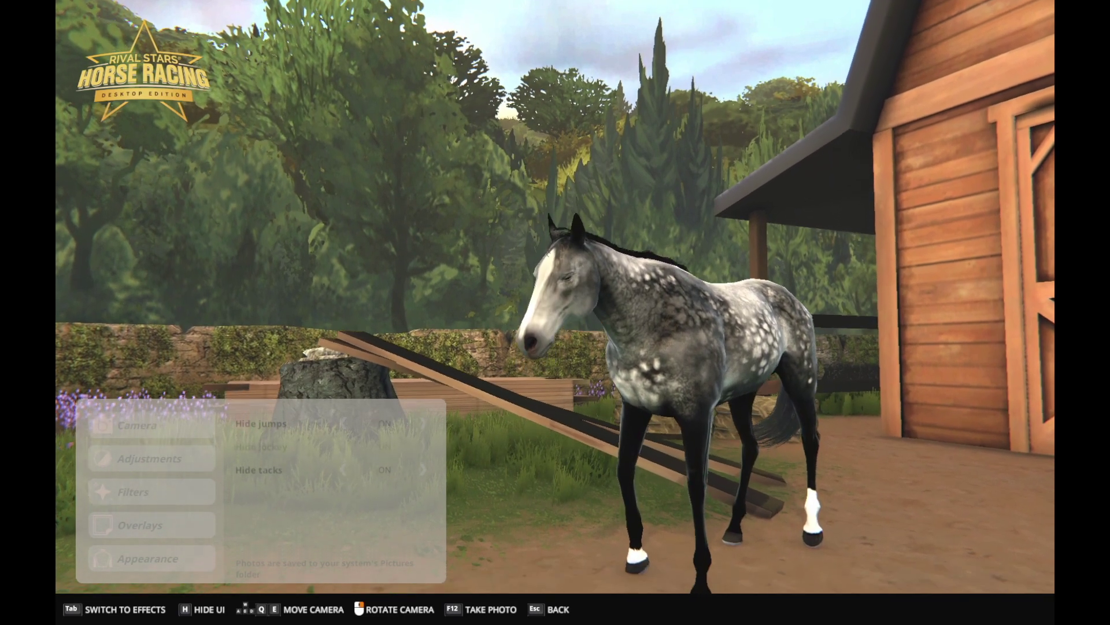
key(q)
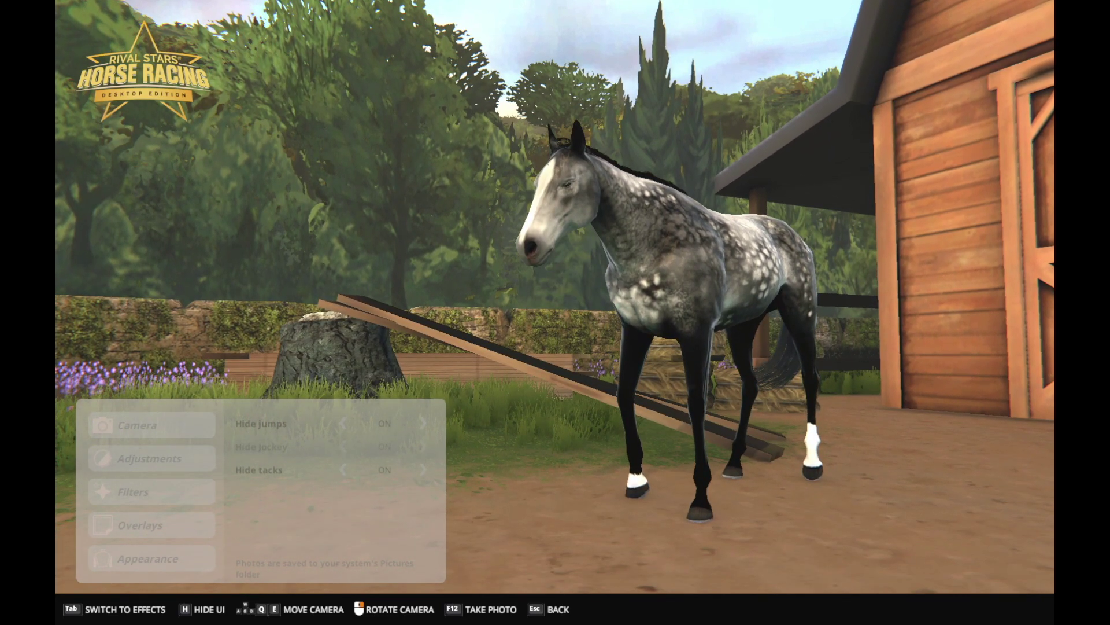
key(s)
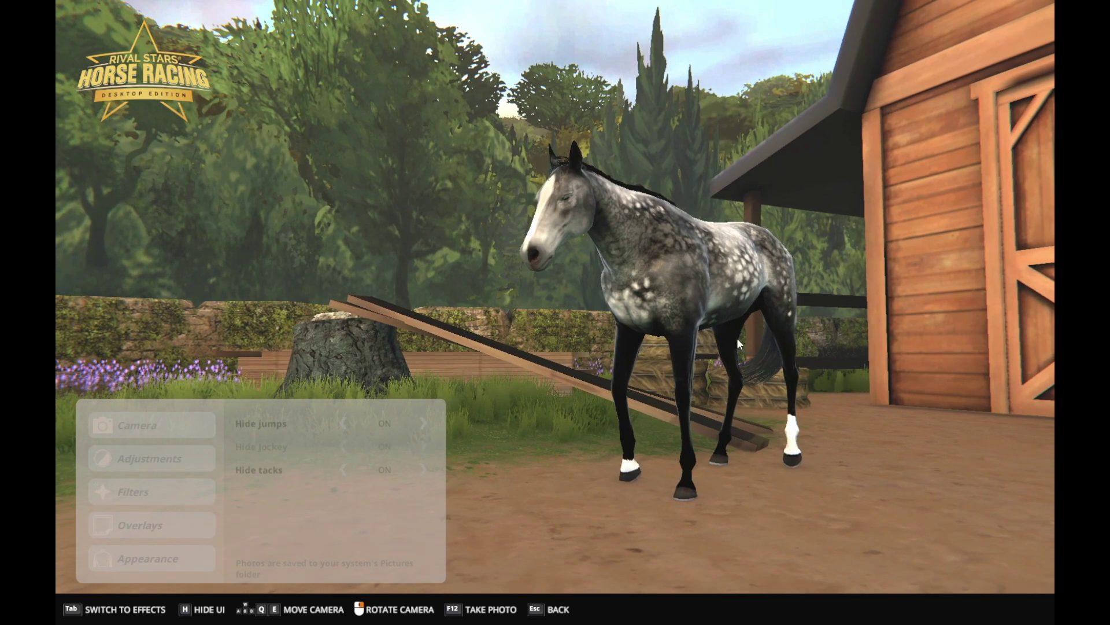
Step: Fine-tune the camera's angle, distance and sideways position to place the horse between the tree stump and the barn
drag(628, 400, 761, 426)
key(a)
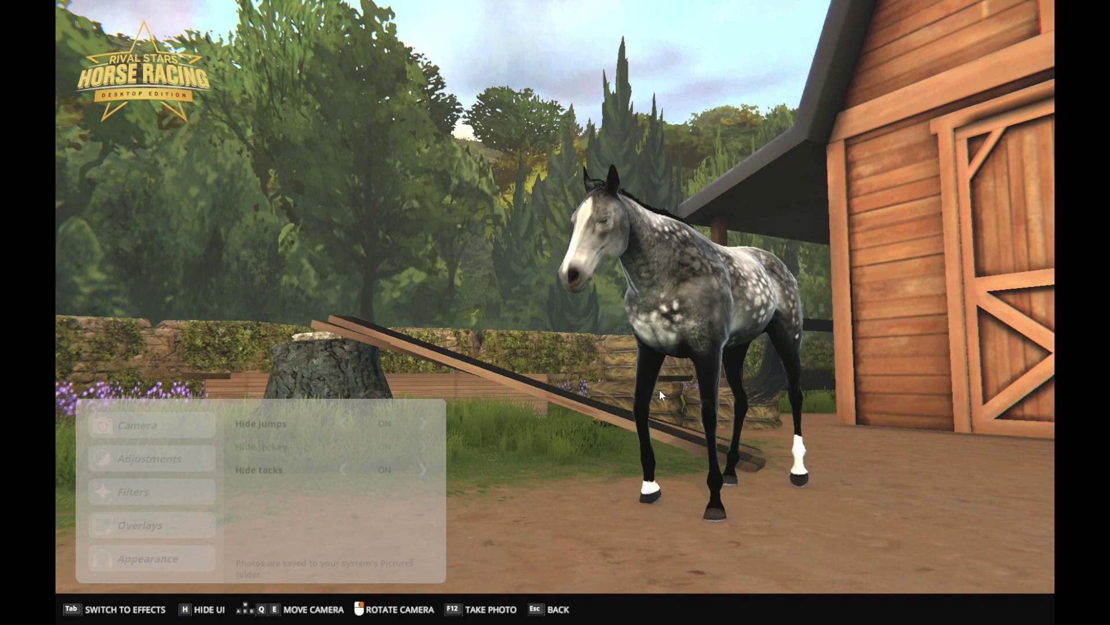
key(w)
key(w)
key(w)
key(d)
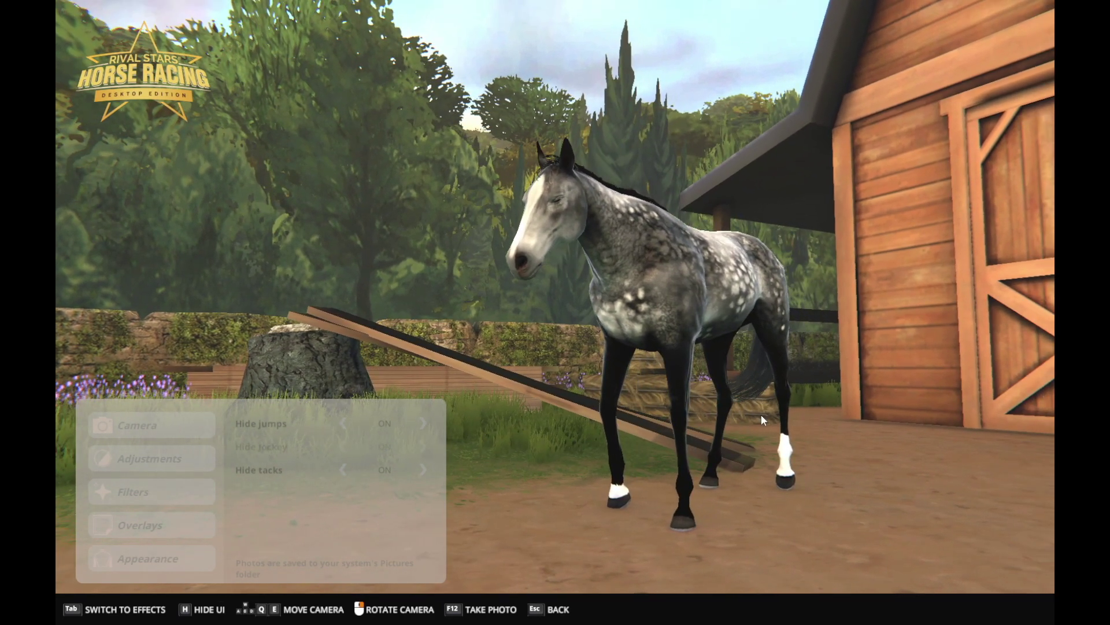
Step: Take a photo of the horse with the photo mode interface hidden
key(h)
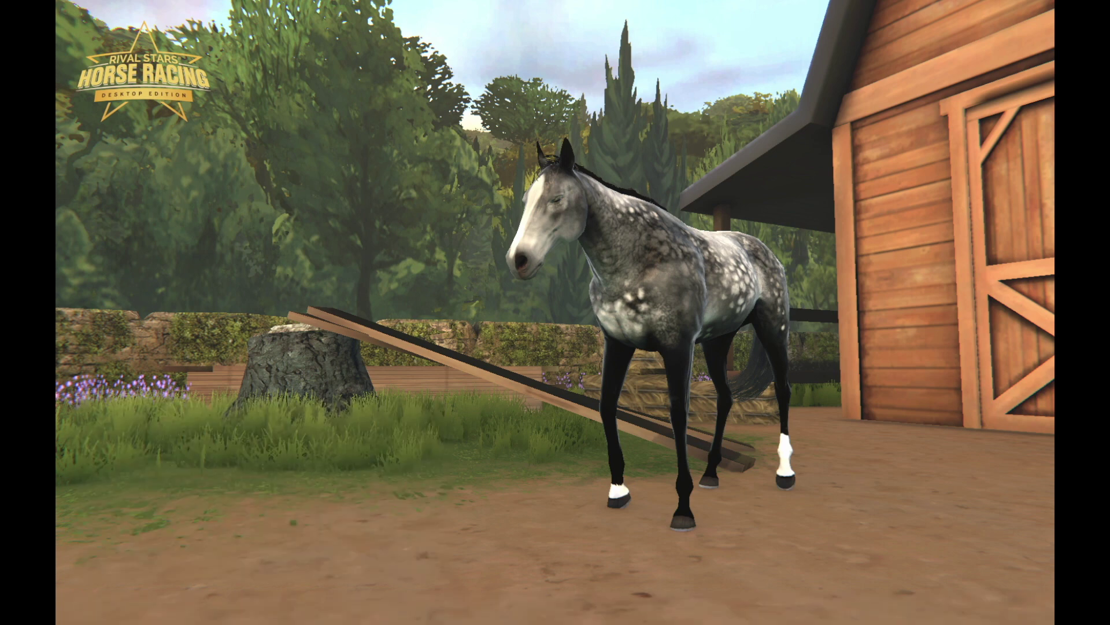
key(F12)
key(h)
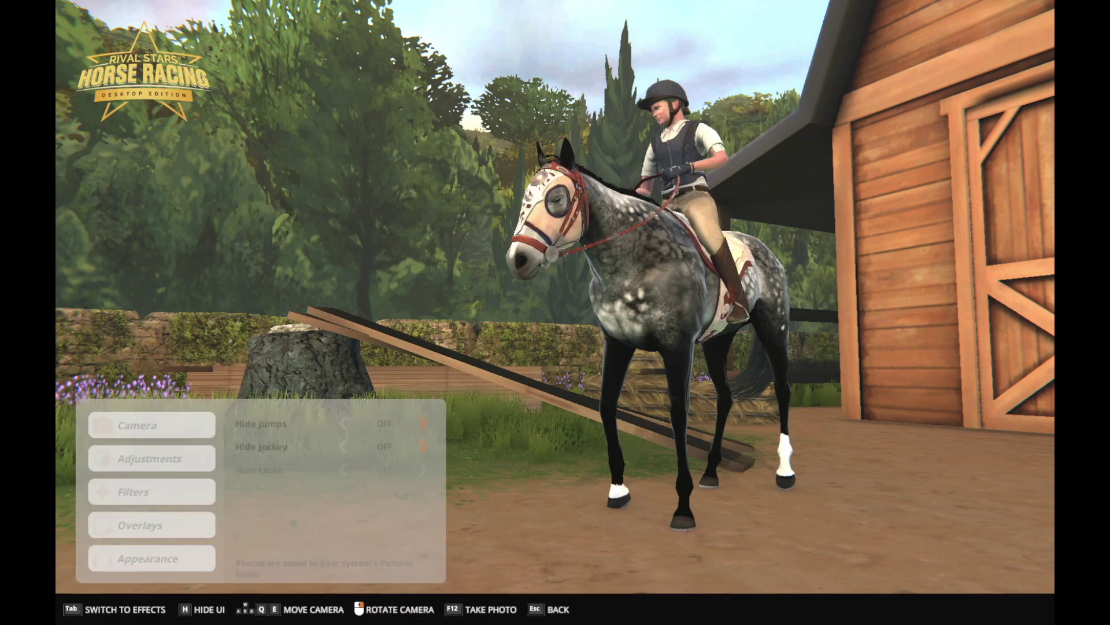
Step: Leave photo mode and ride the horse in a left-hand loop through the grass beside the barnyard
key(Escape)
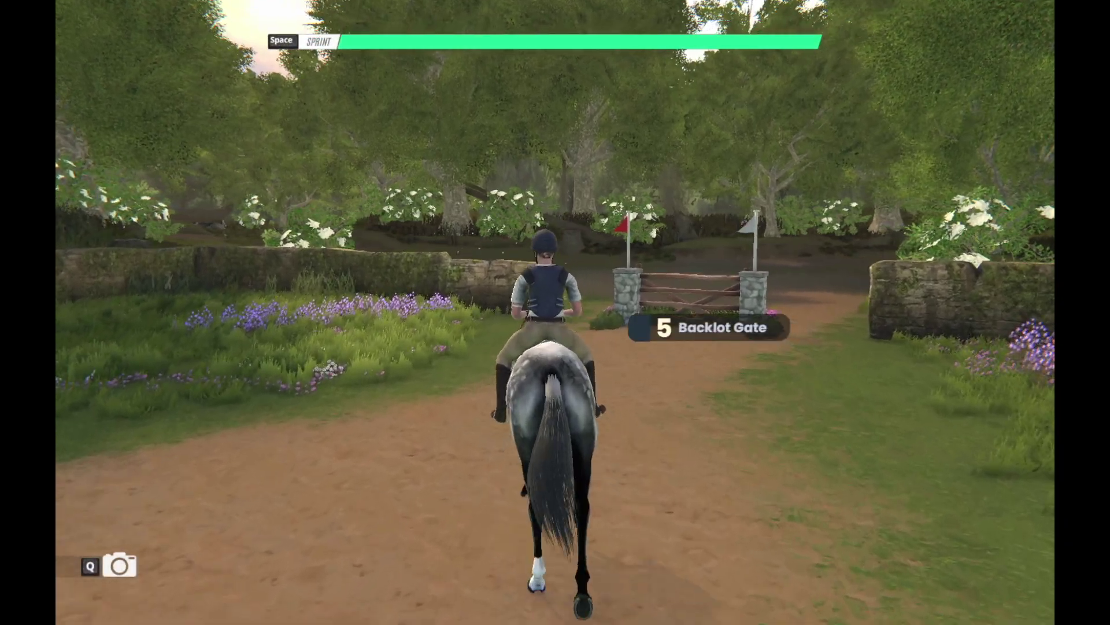
key(a)
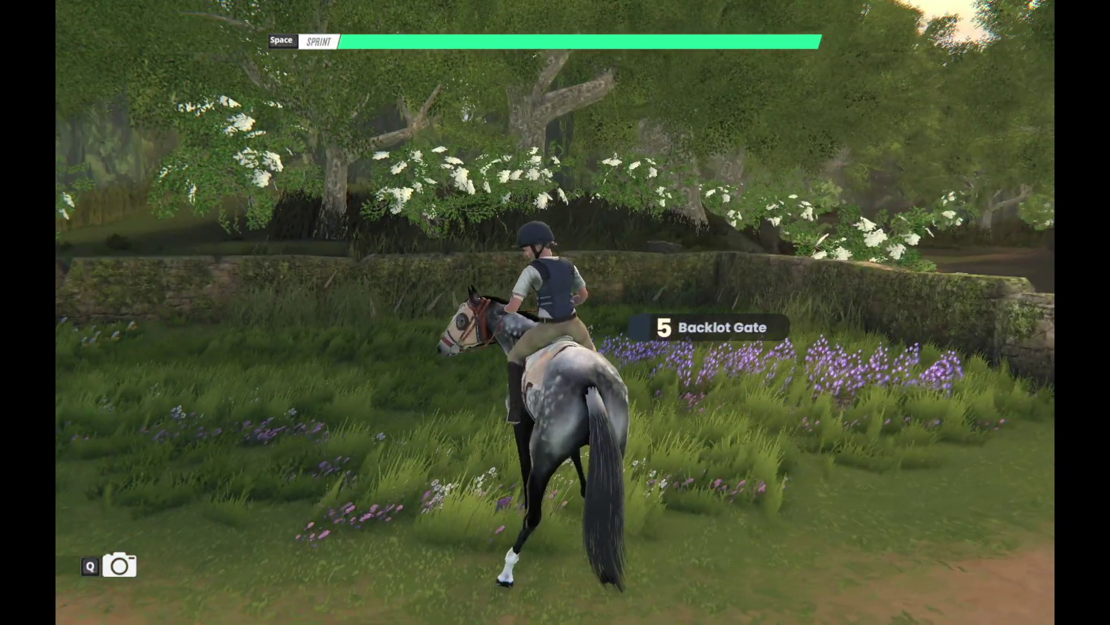
key(a)
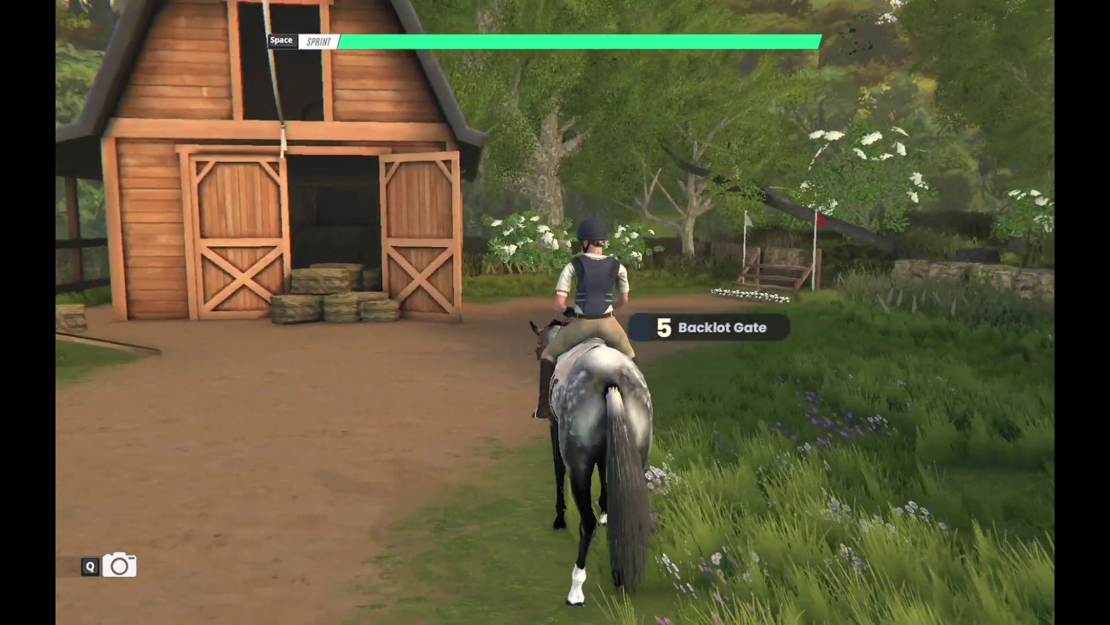
key(d)
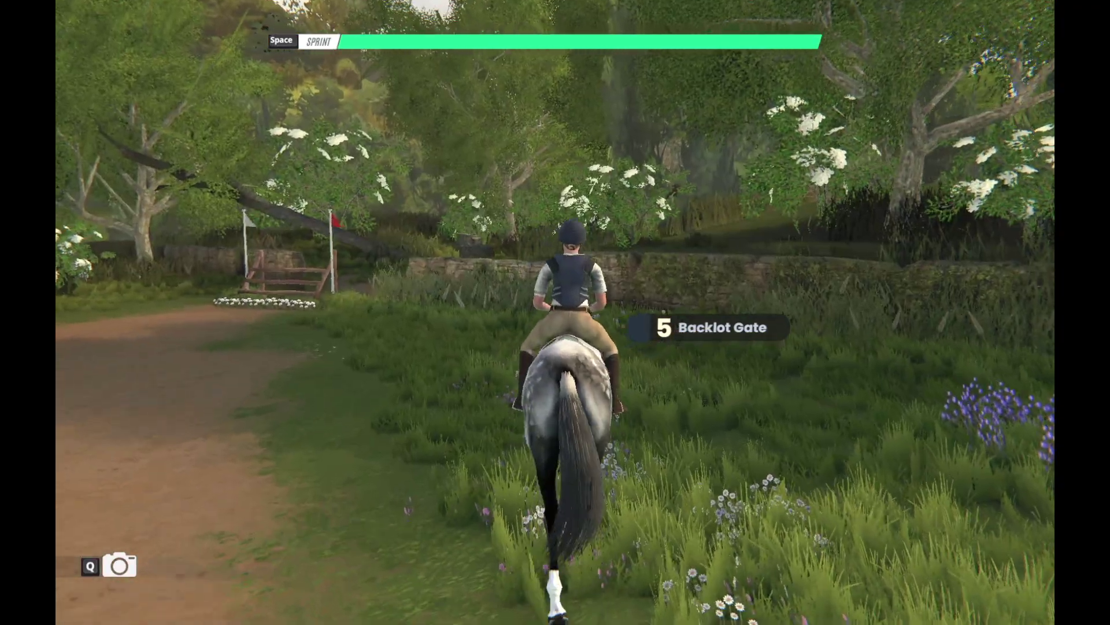
key(a)
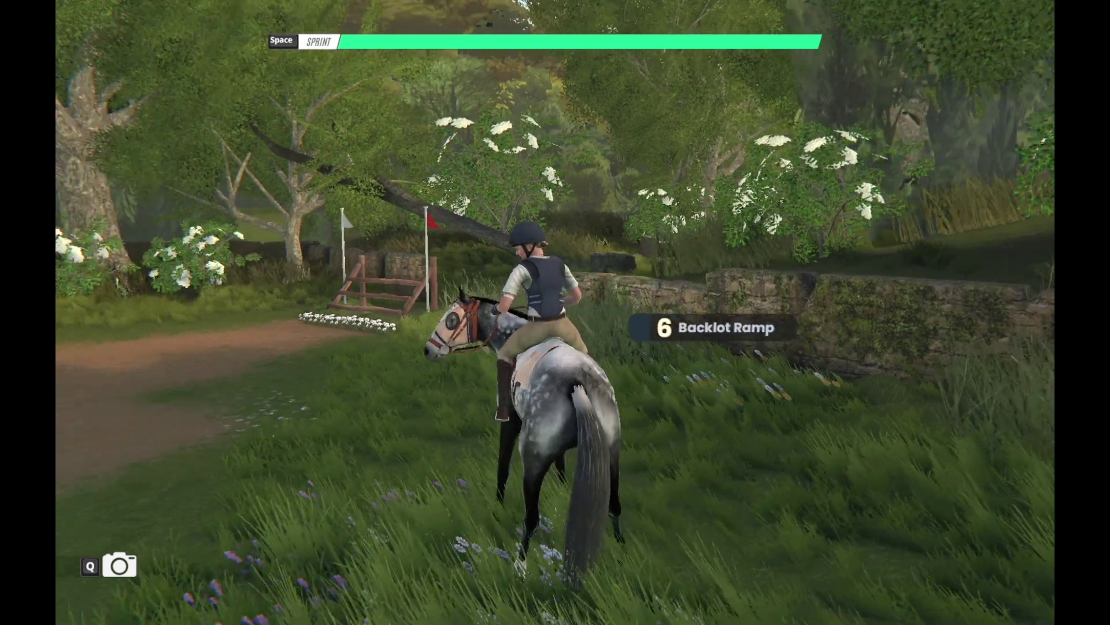
Step: Ride back to the open barn doors and turn the horse left beside the hay bales
key(a)
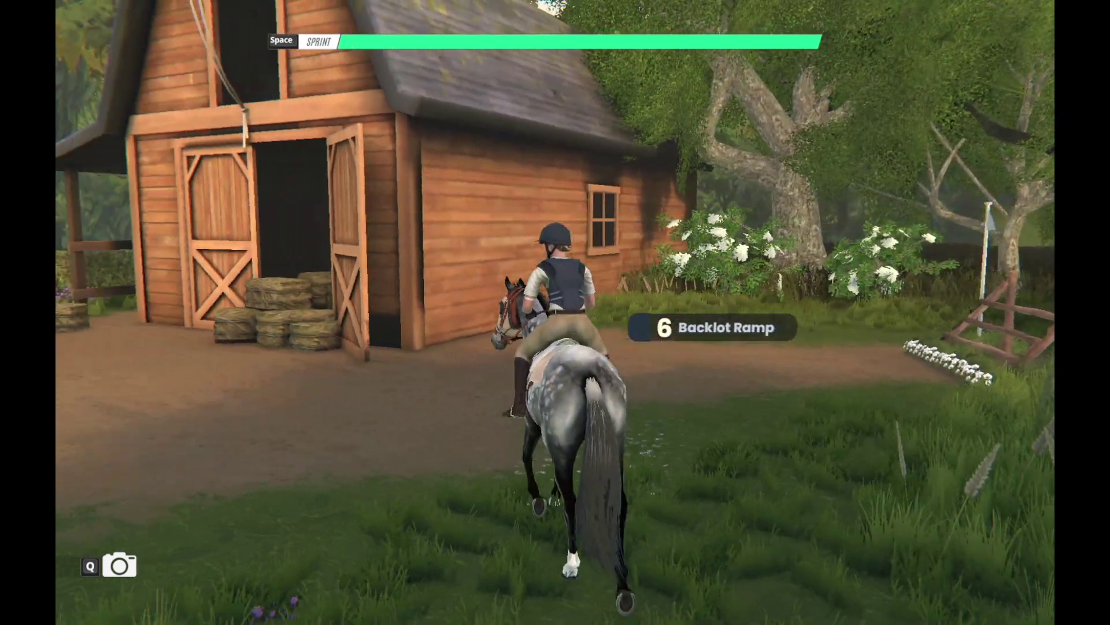
key(a)
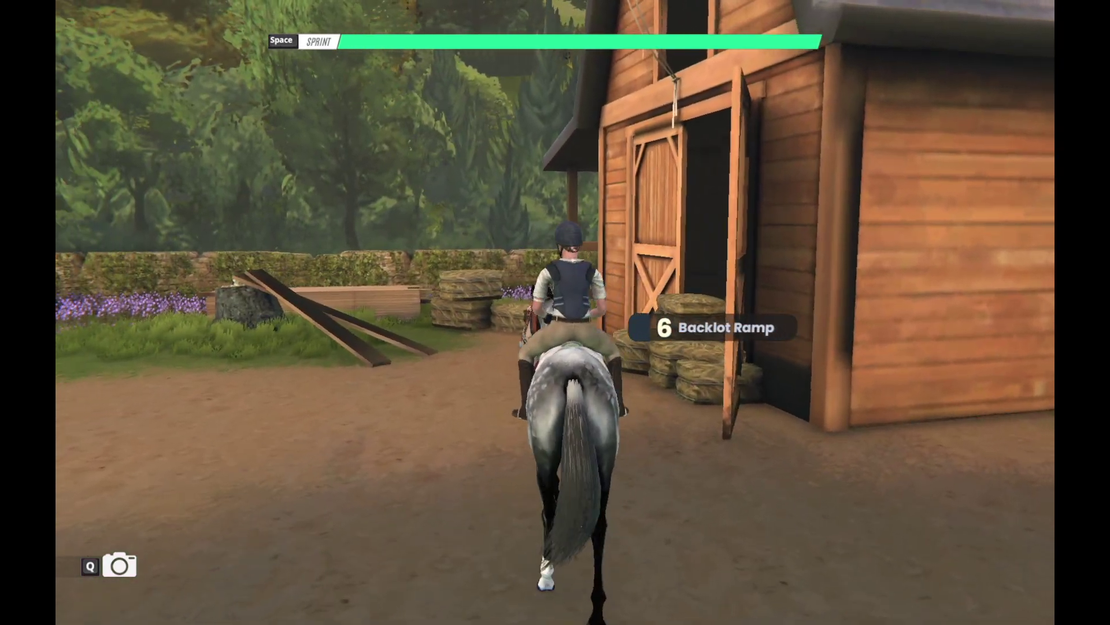
key(a)
key(d)
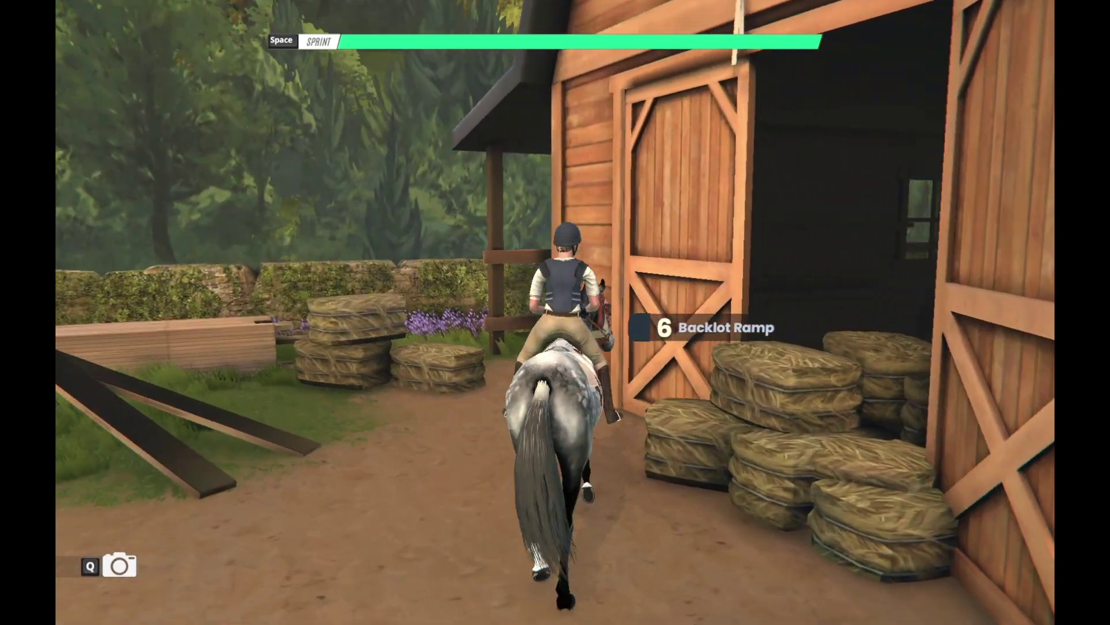
key(a)
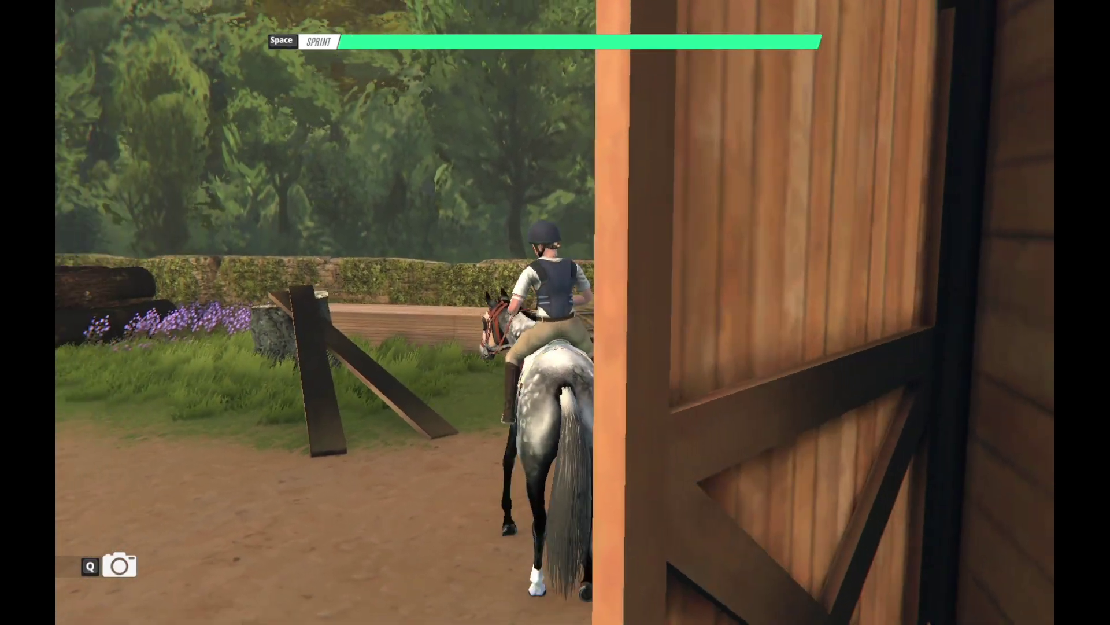
key(a)
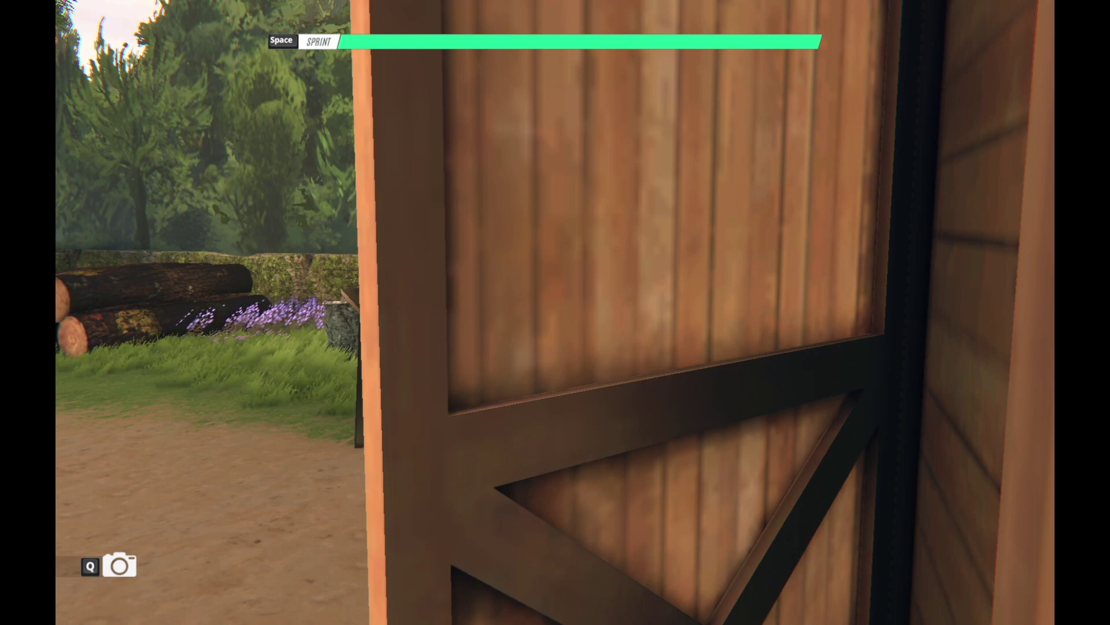
Step: Enter photo mode and move the camera sideways out of the barn door to bring the mounted horse and hay bales into frame
key(q)
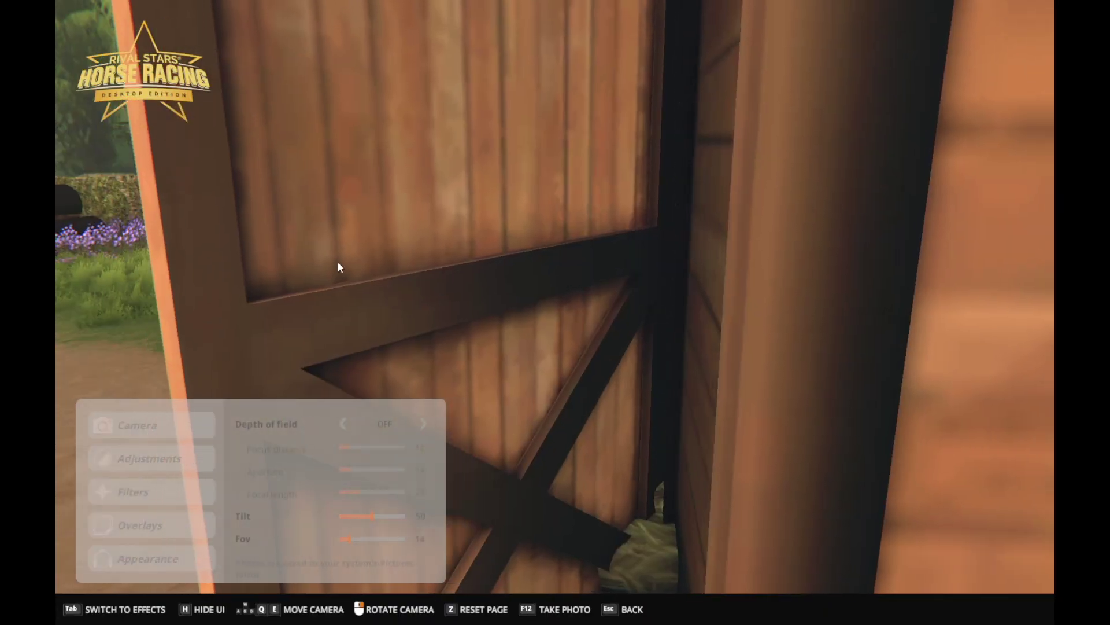
key(a)
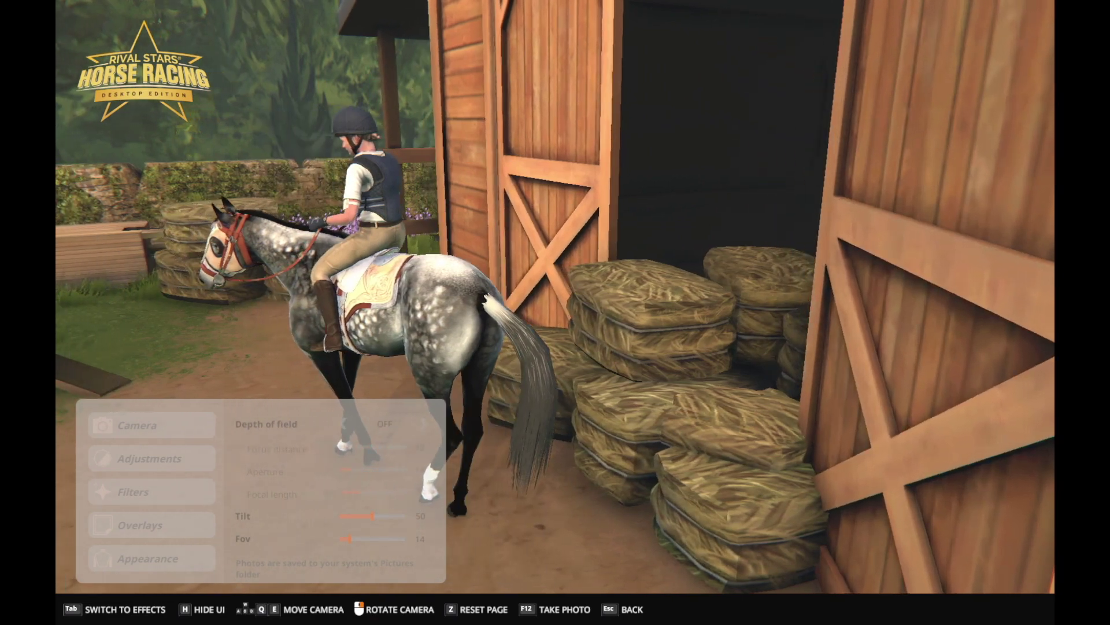
key(a)
Step: Turn on hiding of the jumps, jockey and tacks in the photo's appearance settings
key(Tab)
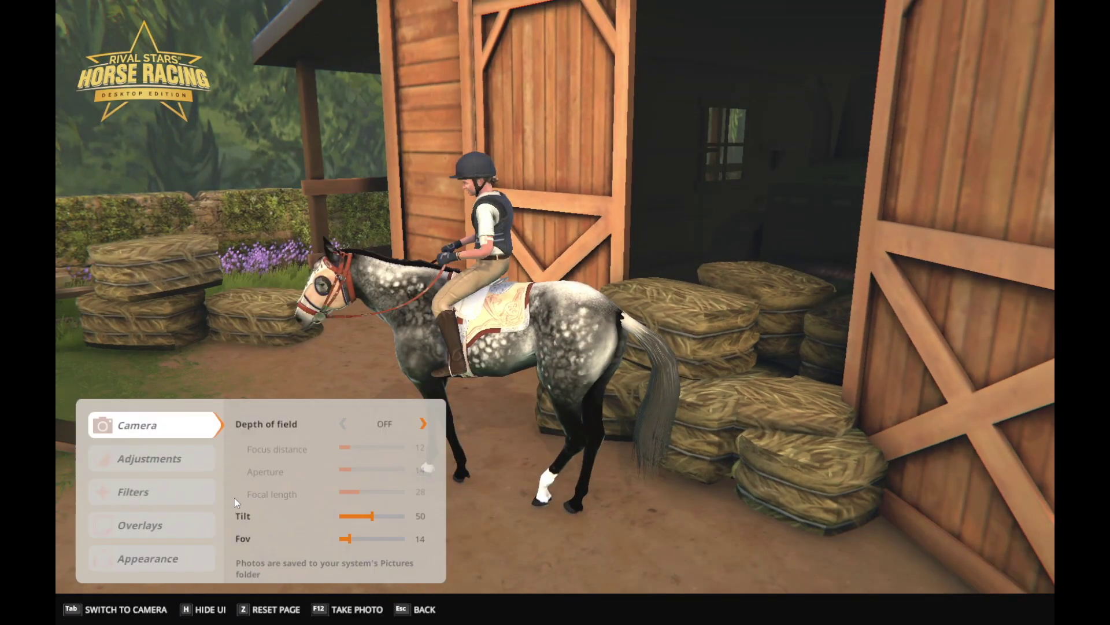
click(167, 565)
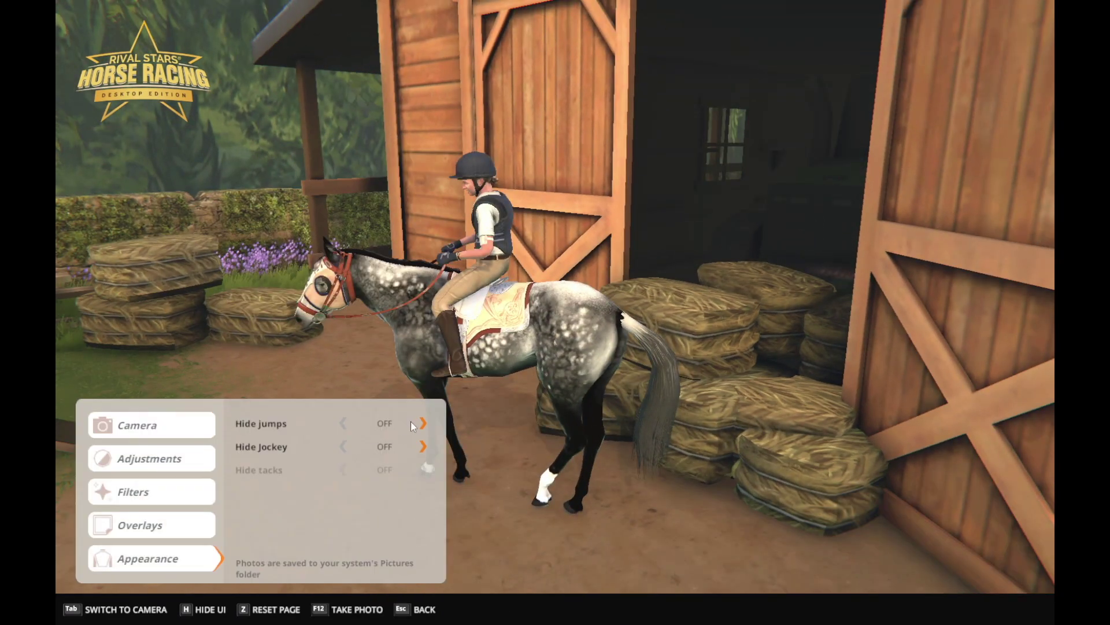
click(423, 448)
click(423, 468)
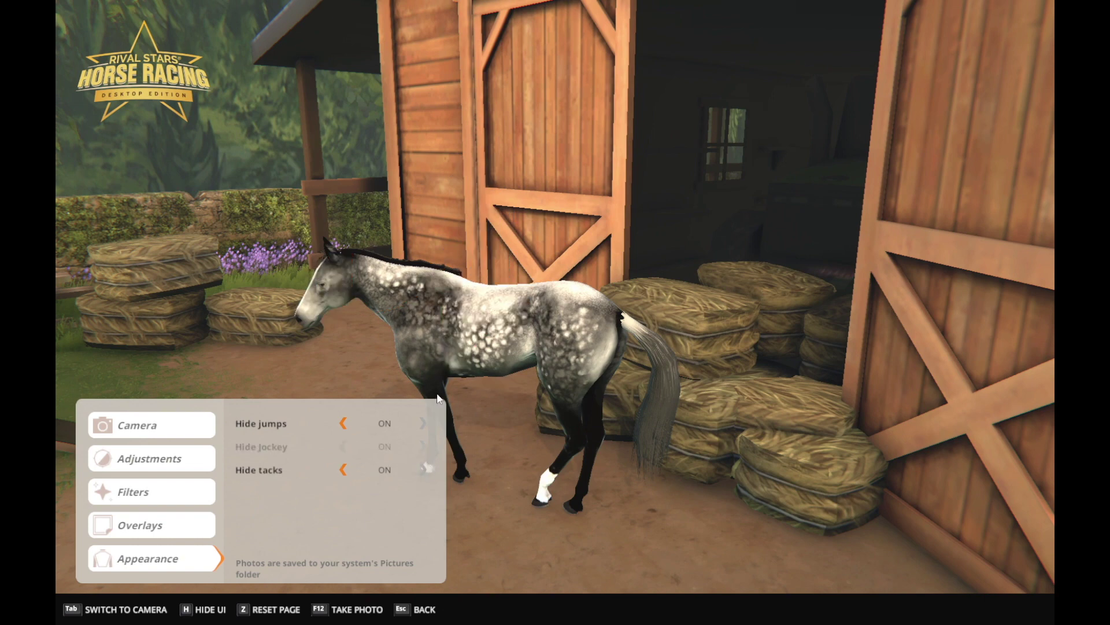
click(345, 470)
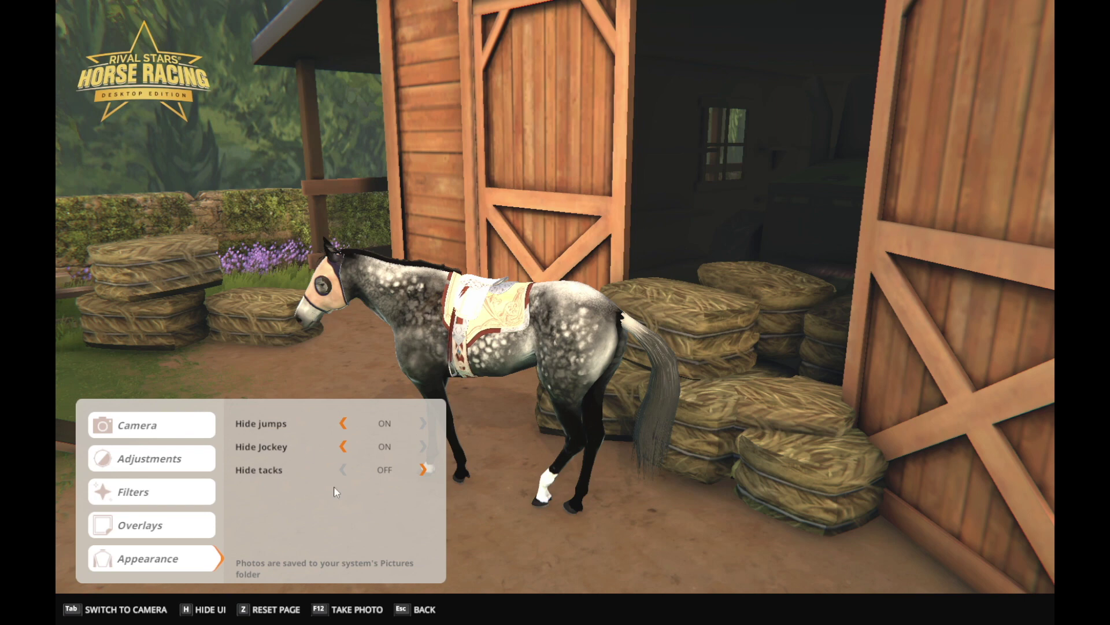
click(422, 471)
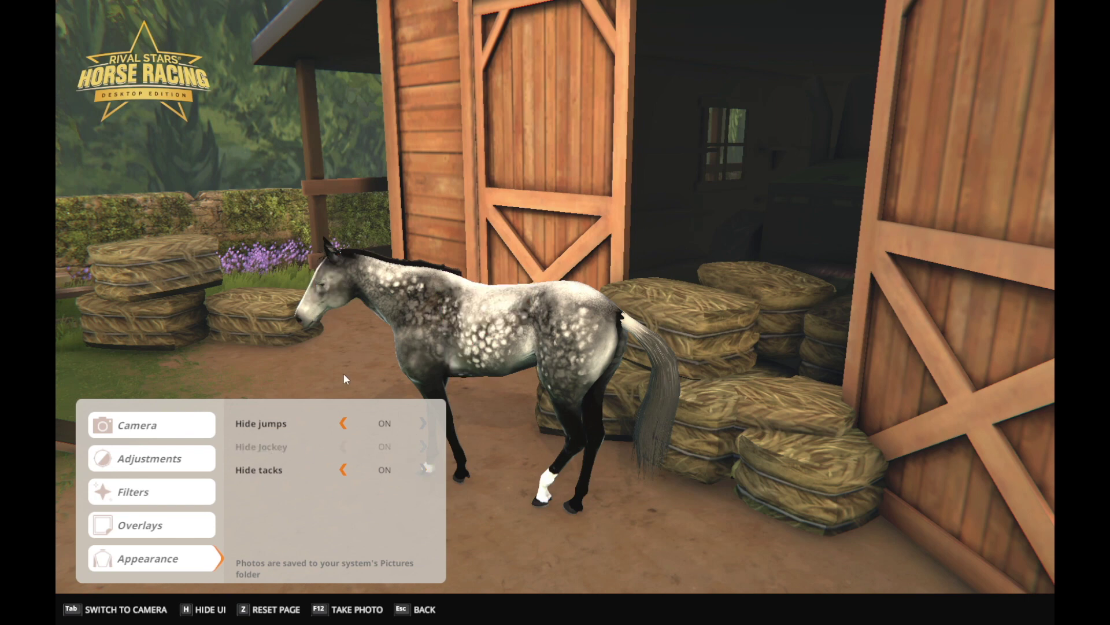
Step: Lower the camera to the horse's level and frame its whole body side-on in front of the barn and hay bales
key(Tab)
key(a)
key(a)
key(e)
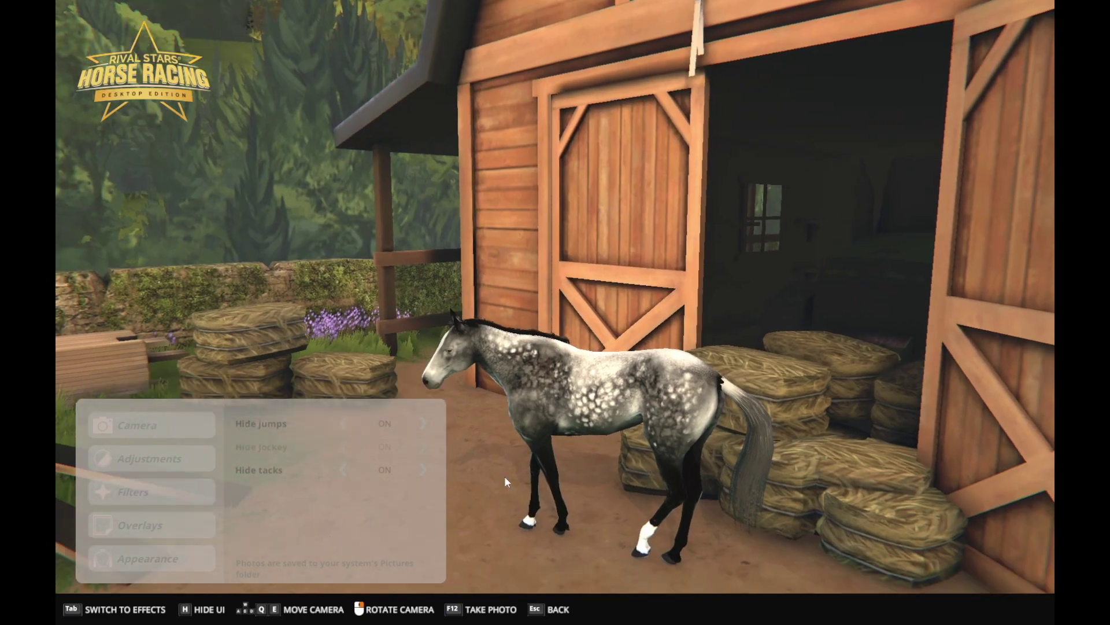
key(q)
key(q)
key(q)
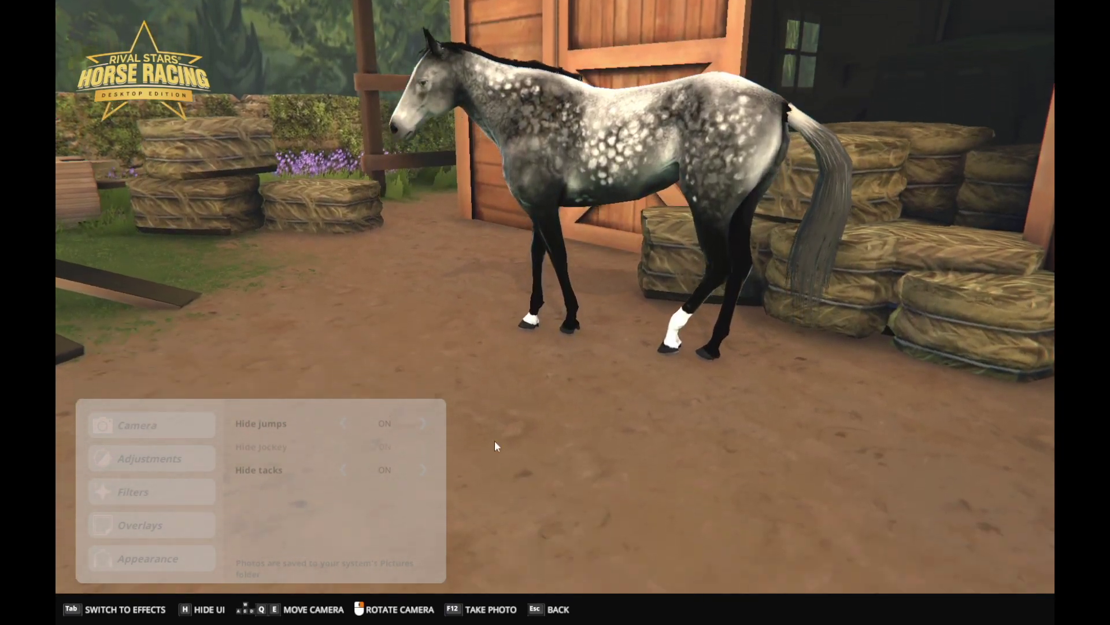
drag(495, 440, 477, 377)
key(q)
key(q)
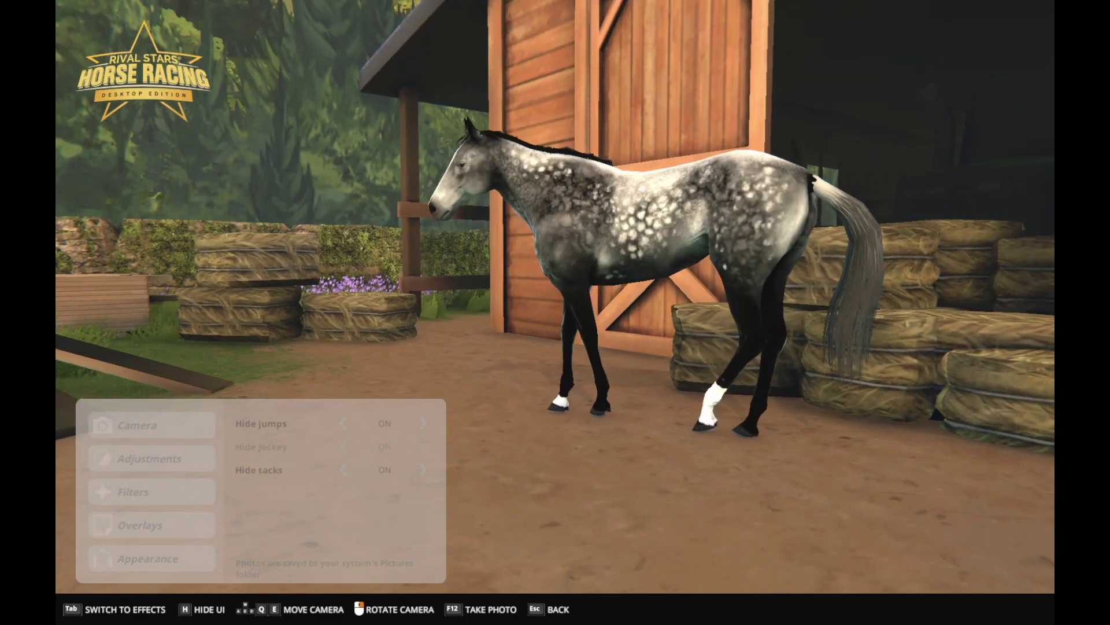
key(e)
key(w)
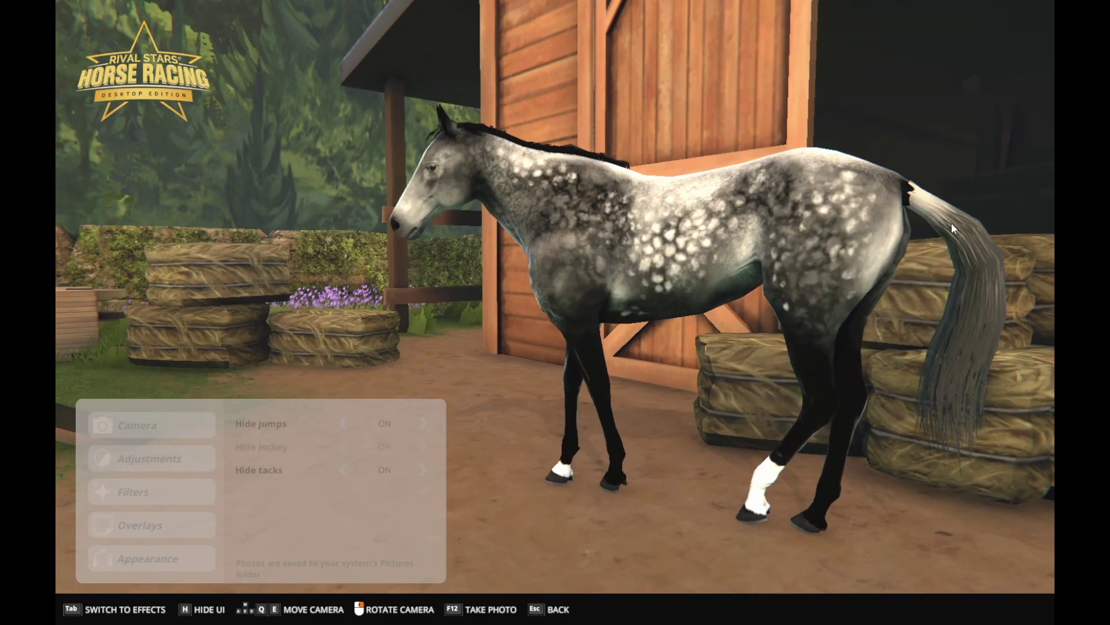
Step: Tilt the camera up and move closer to frame the horse's head and forequarters against the trees, sky and barn
key(d)
drag(742, 352, 609, 446)
key(d)
key(a)
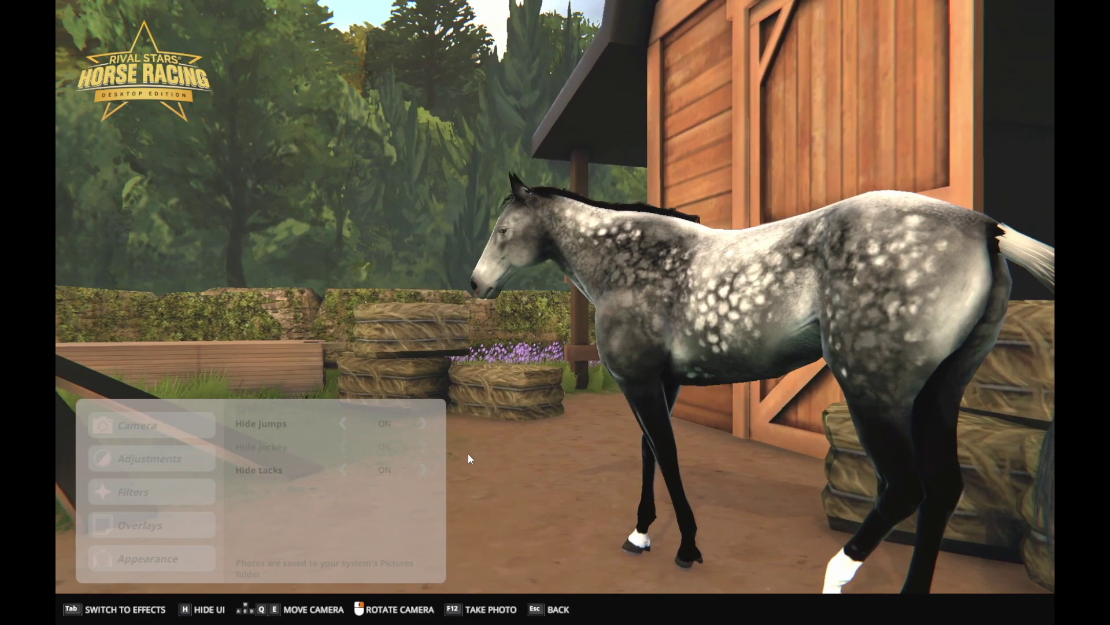
key(w)
drag(609, 446, 581, 491)
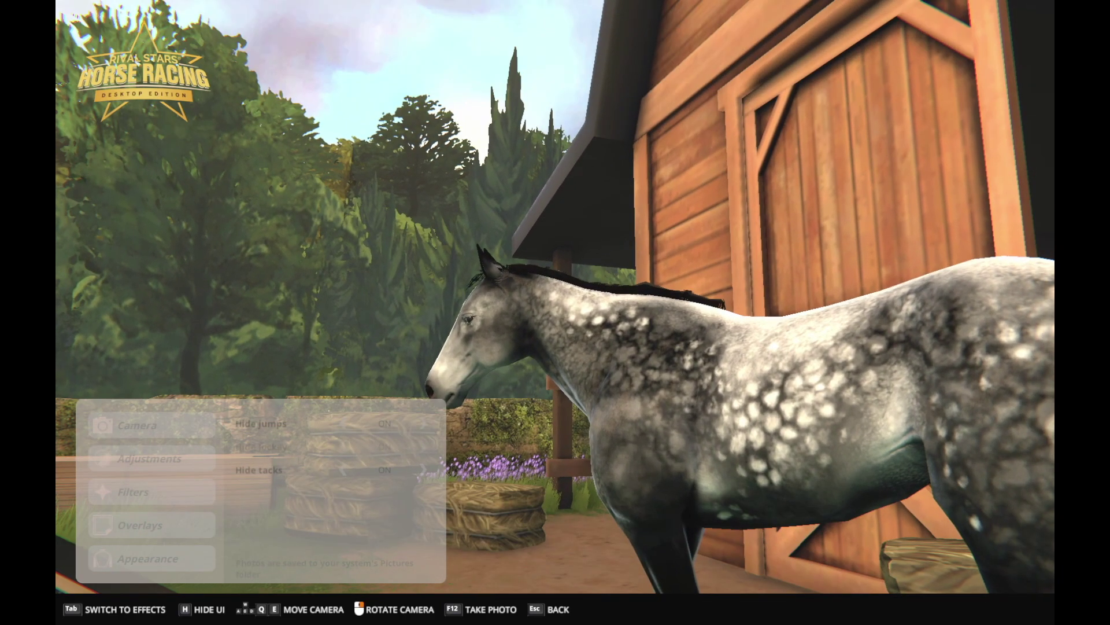
key(s)
key(q)
key(q)
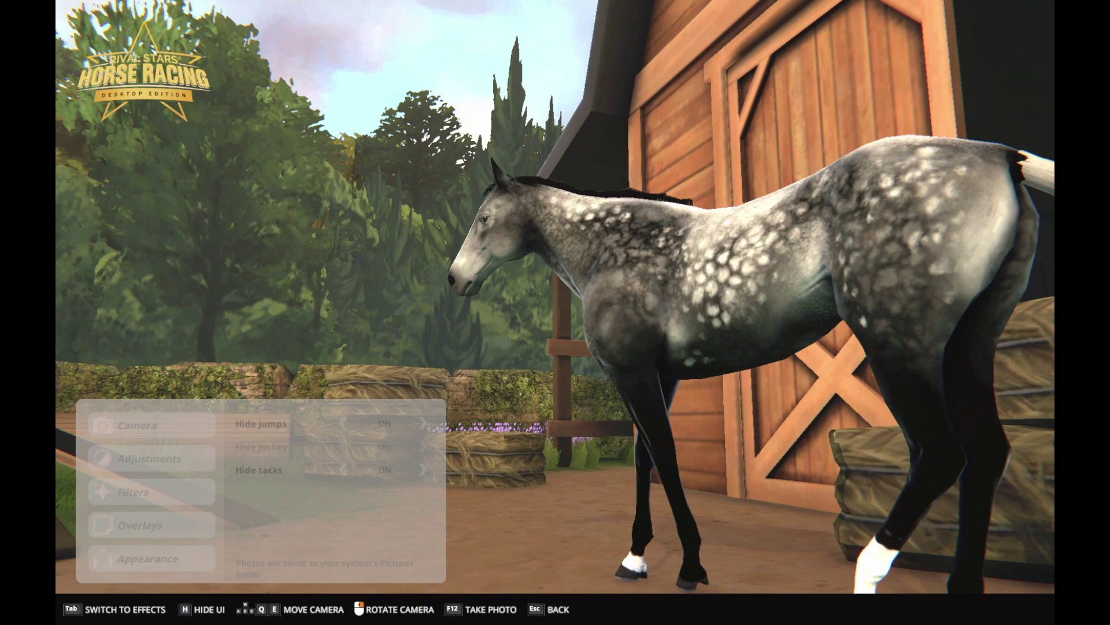
key(w)
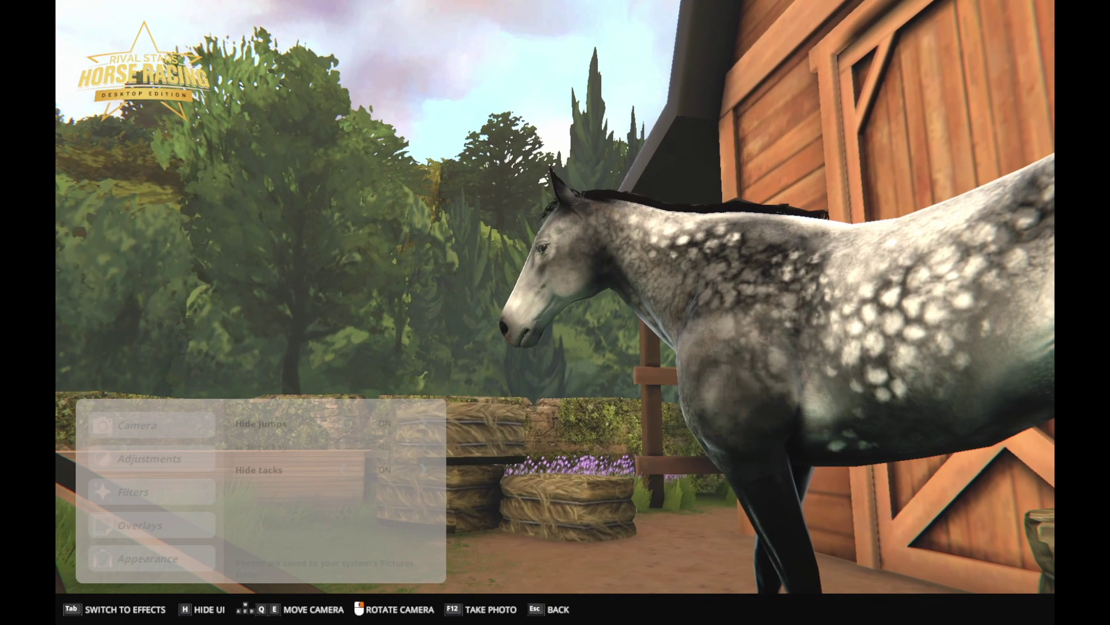
key(d)
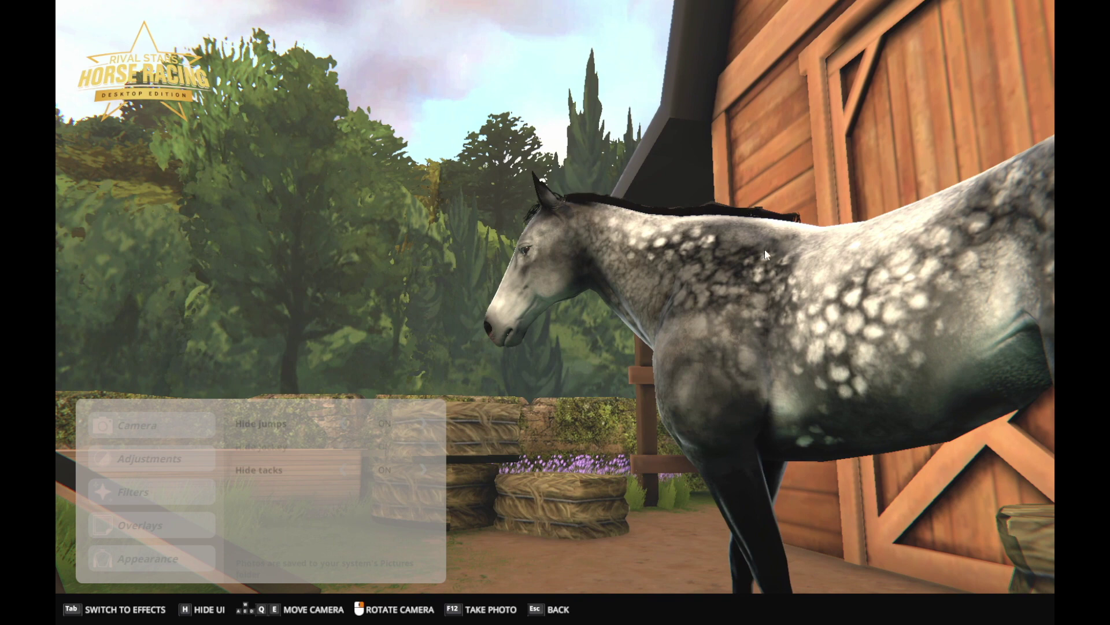
Step: Take photos of the bare horse beside the barn, hiding the photo mode interface for the final shots
key(F12)
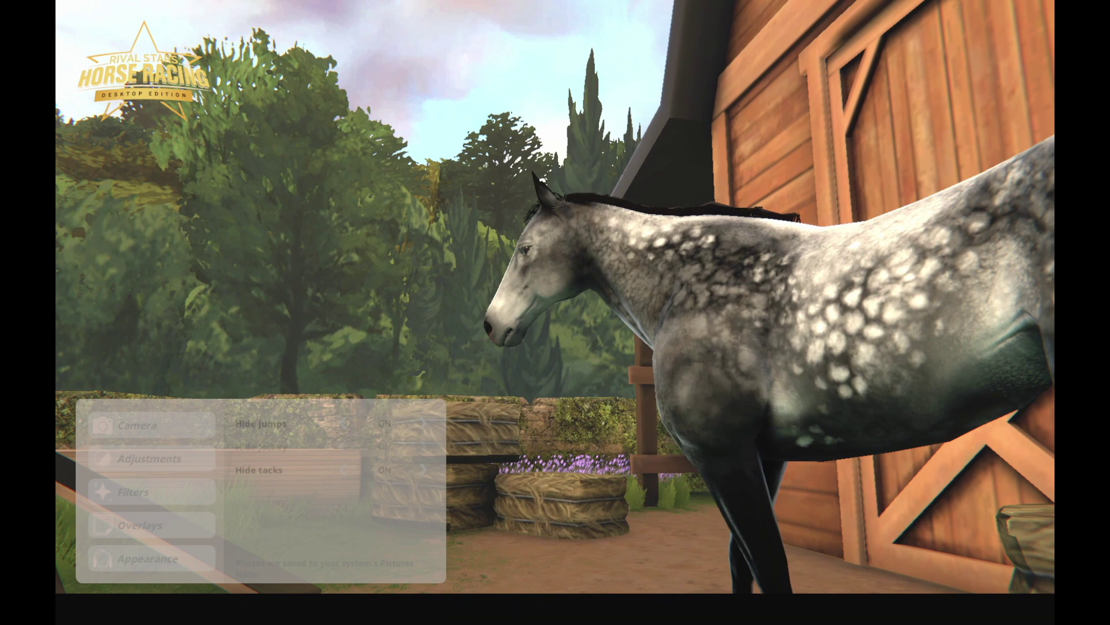
key(h)
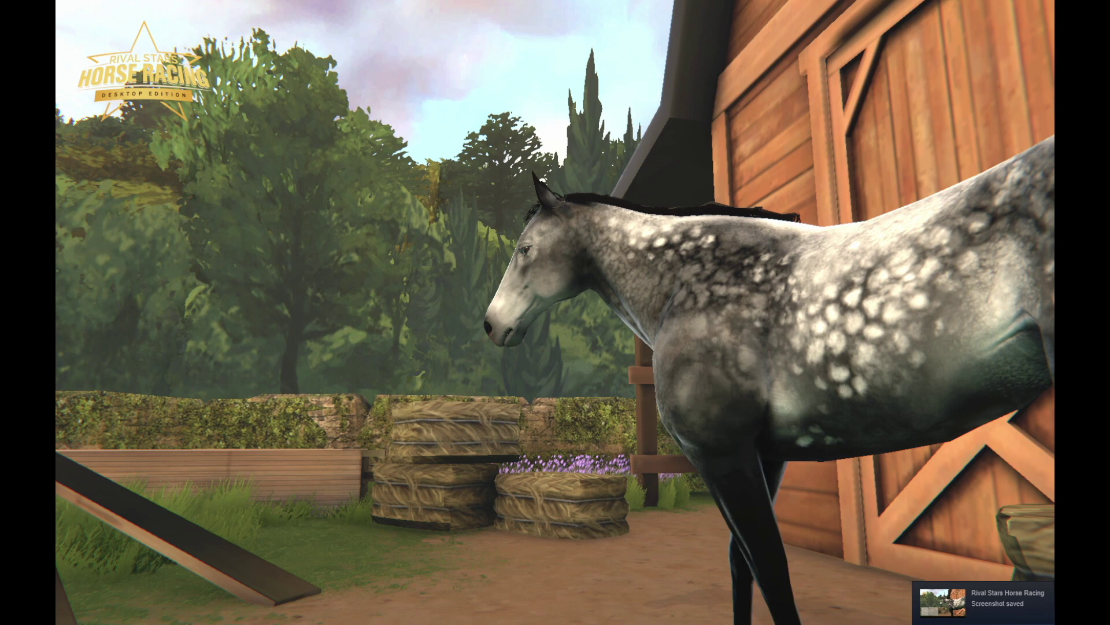
key(F12)
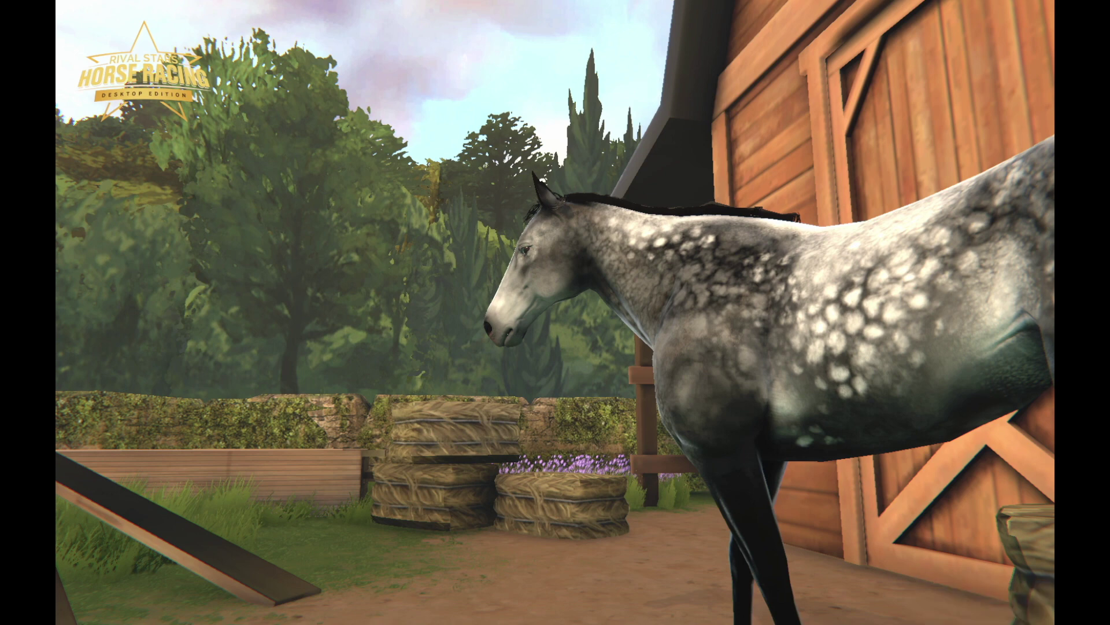
key(F12)
Step: Switch to Lightroom, view the photo of the horse in the green rug and return to the album's photo grid
drag(359, 624, 528, 26)
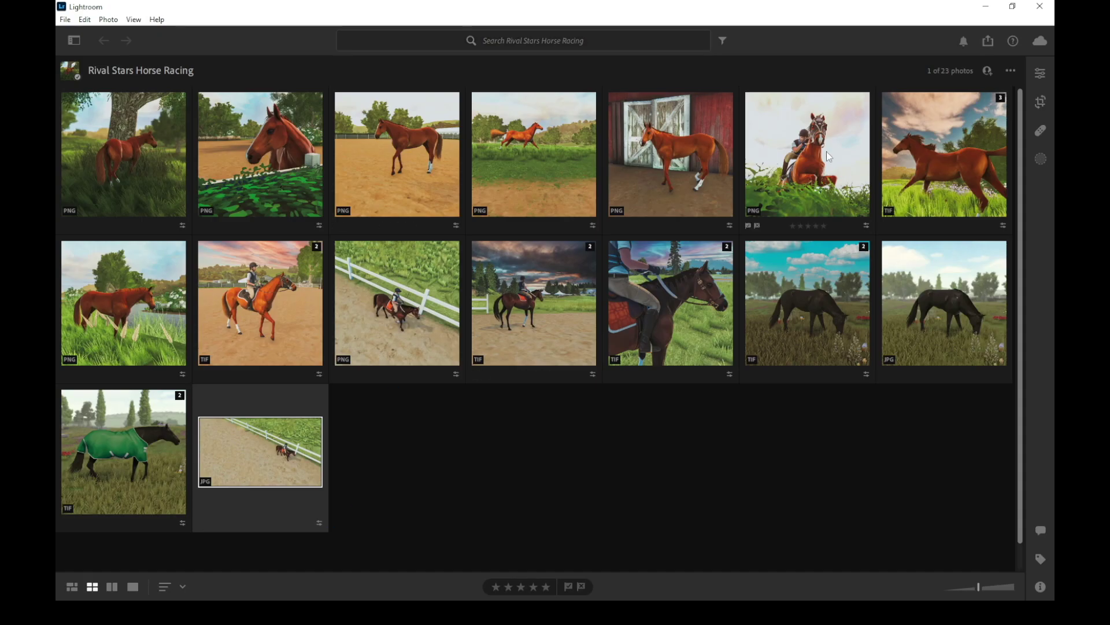
double_click(141, 432)
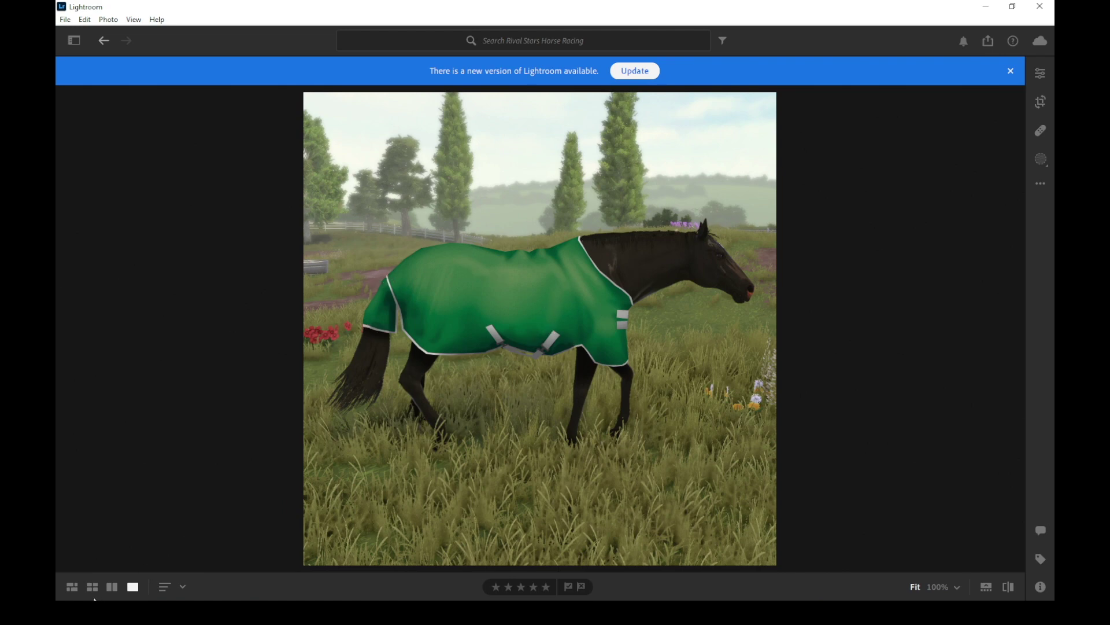
click(94, 587)
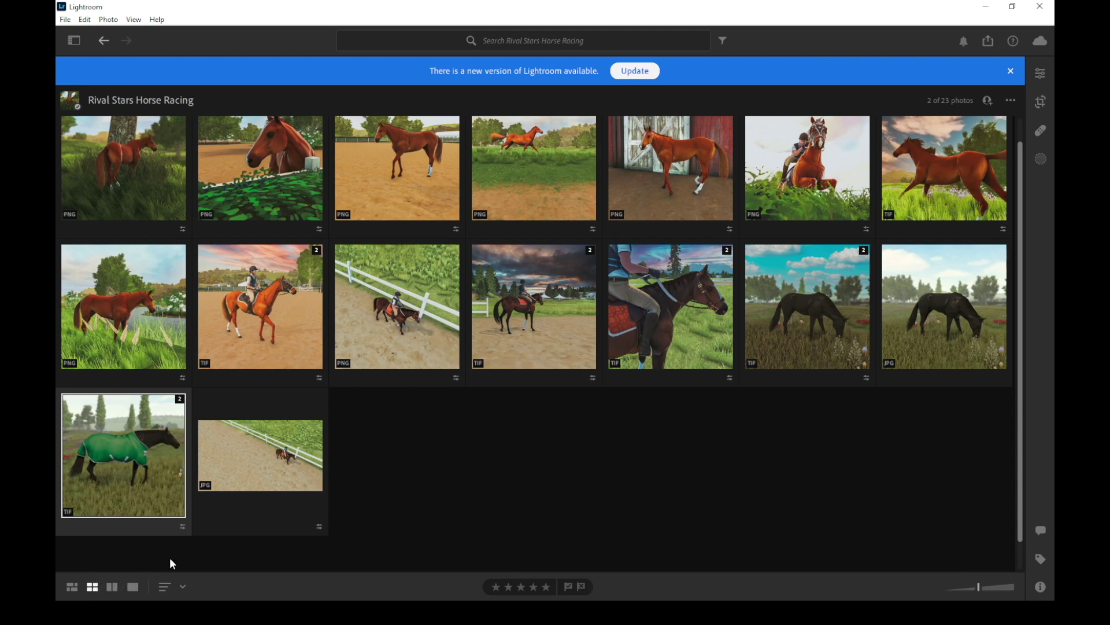
Step: Add photo_screenshot_027 from the Pictures folder Rival Stars Horse Racing to the Lightroom album of the same name using File Explorer
key(super+e)
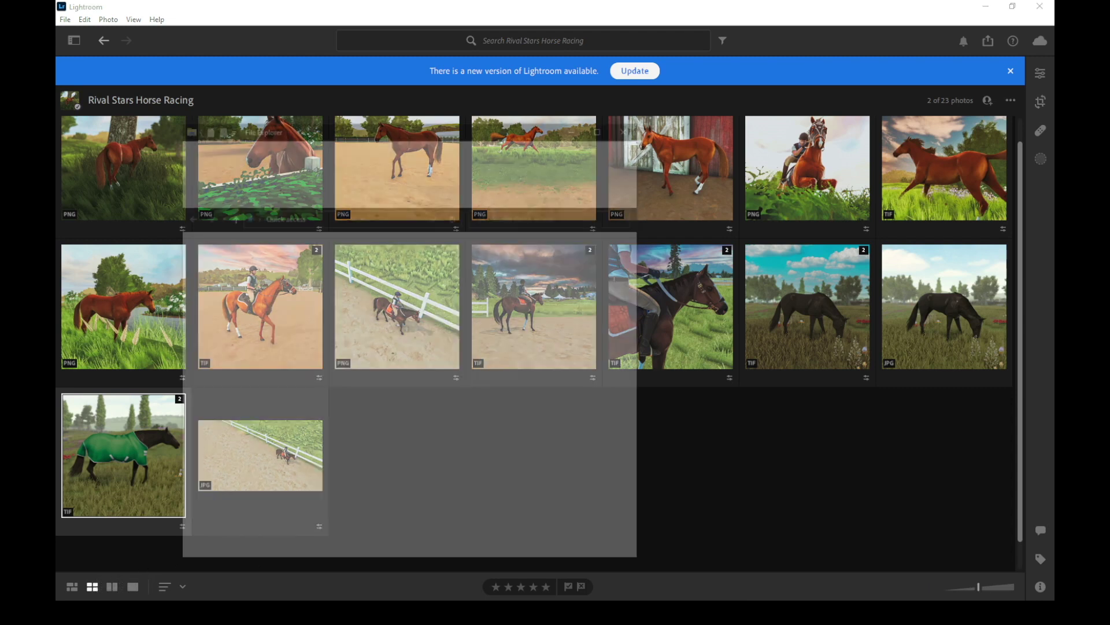
drag(359, 120, 566, 599)
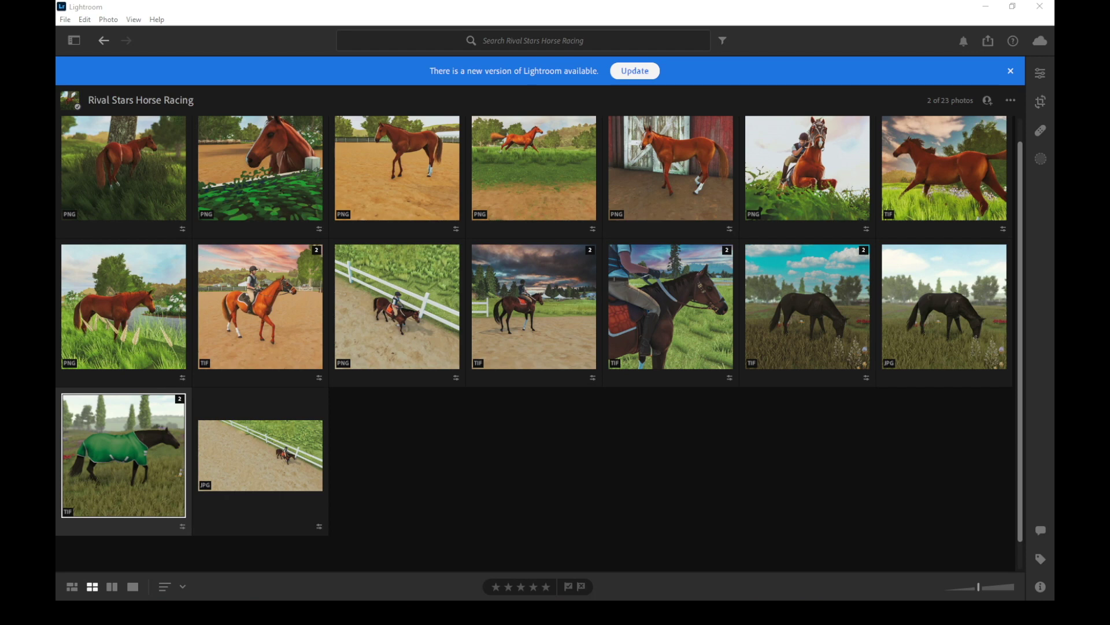
drag(567, 598, 546, 76)
scroll(530, 405, down, 8)
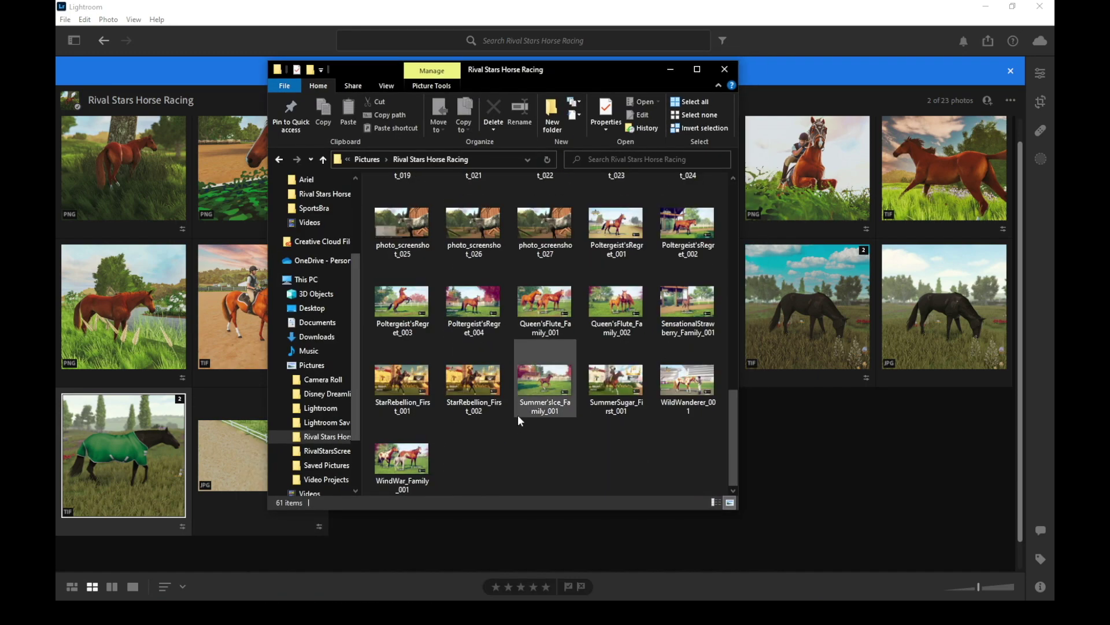
click(543, 232)
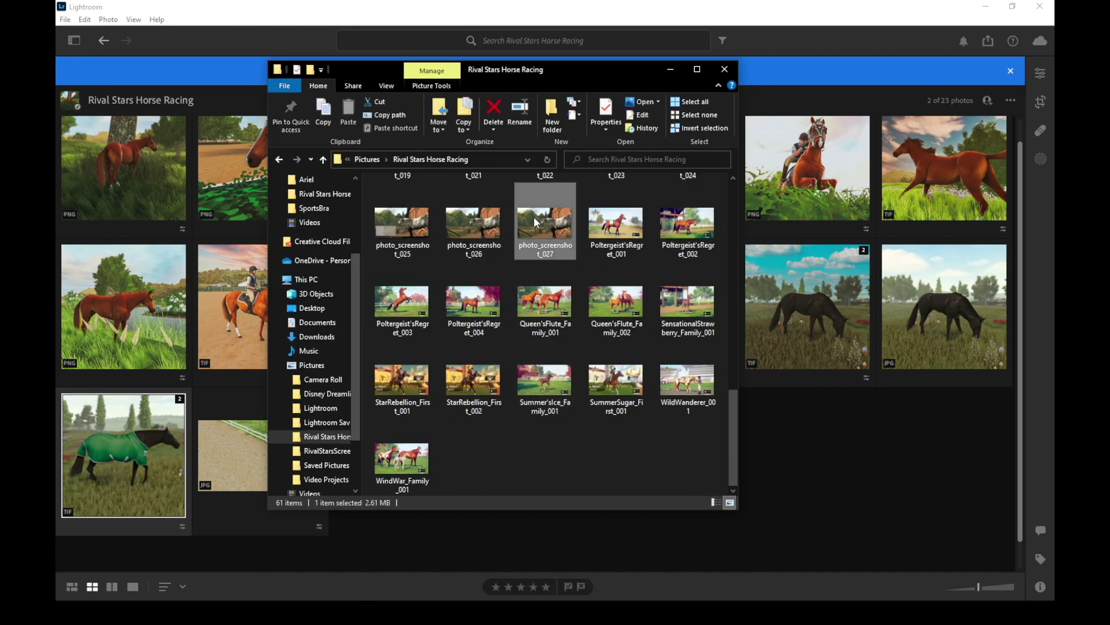
drag(543, 232, 832, 499)
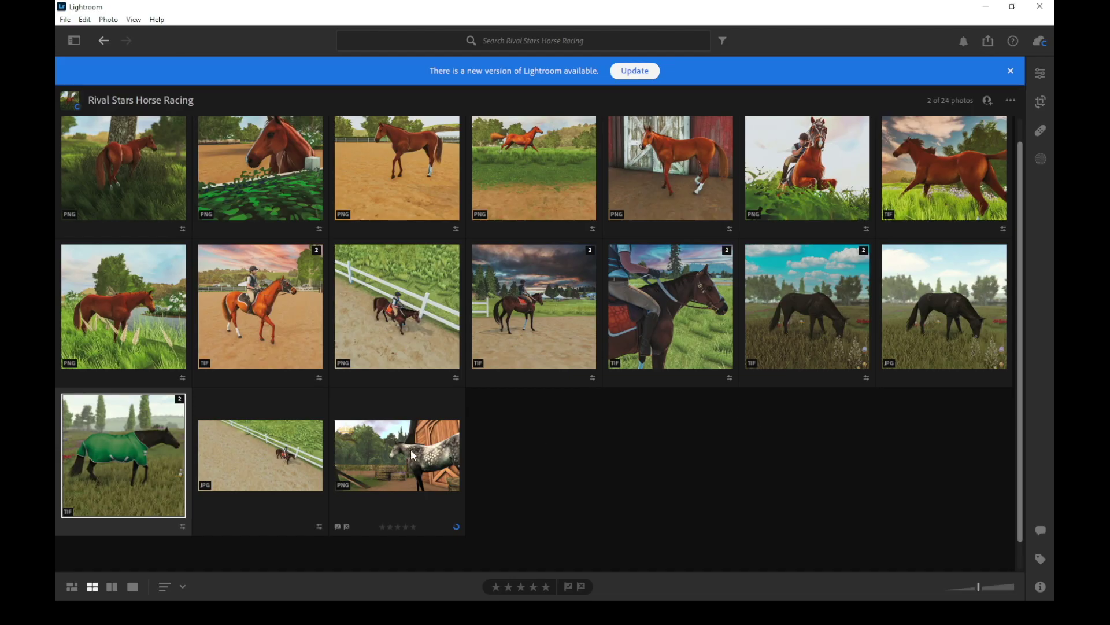
Step: Crop the dapple grey horse photo to 1 x 1 around the head and forequarters, and open it for editing in Photoshop
double_click(410, 451)
click(1041, 102)
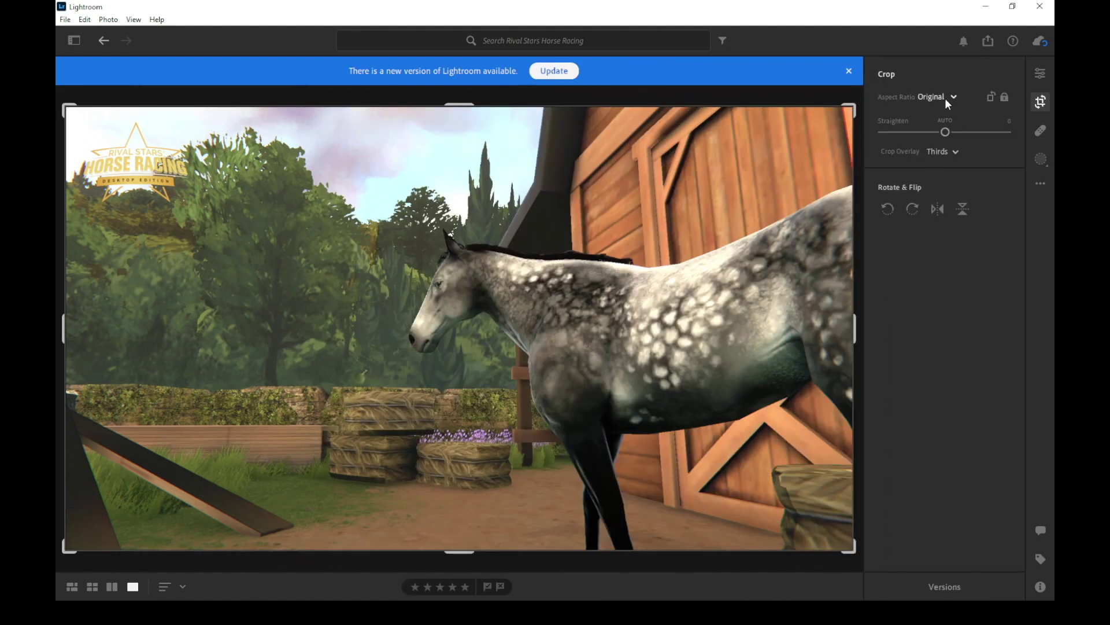
click(942, 94)
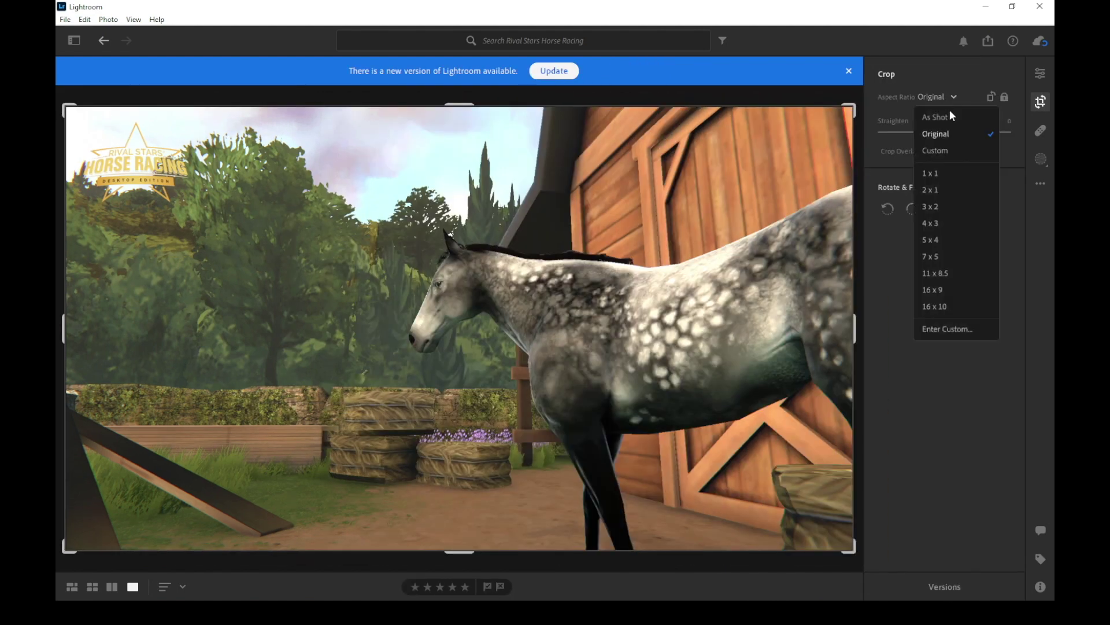
click(941, 172)
drag(491, 356, 496, 357)
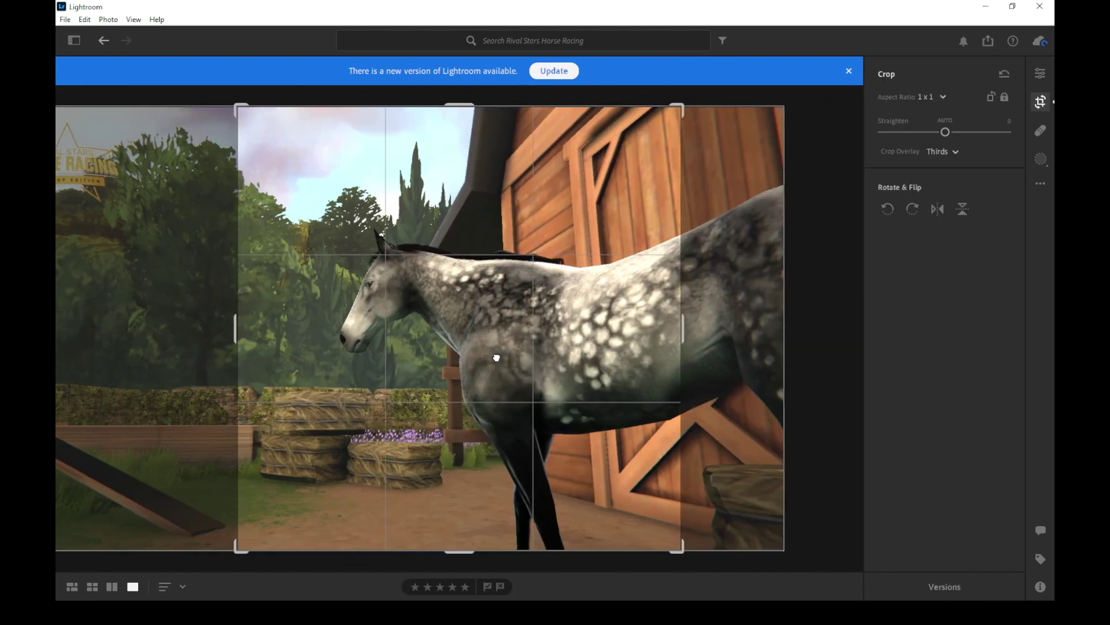
key(e)
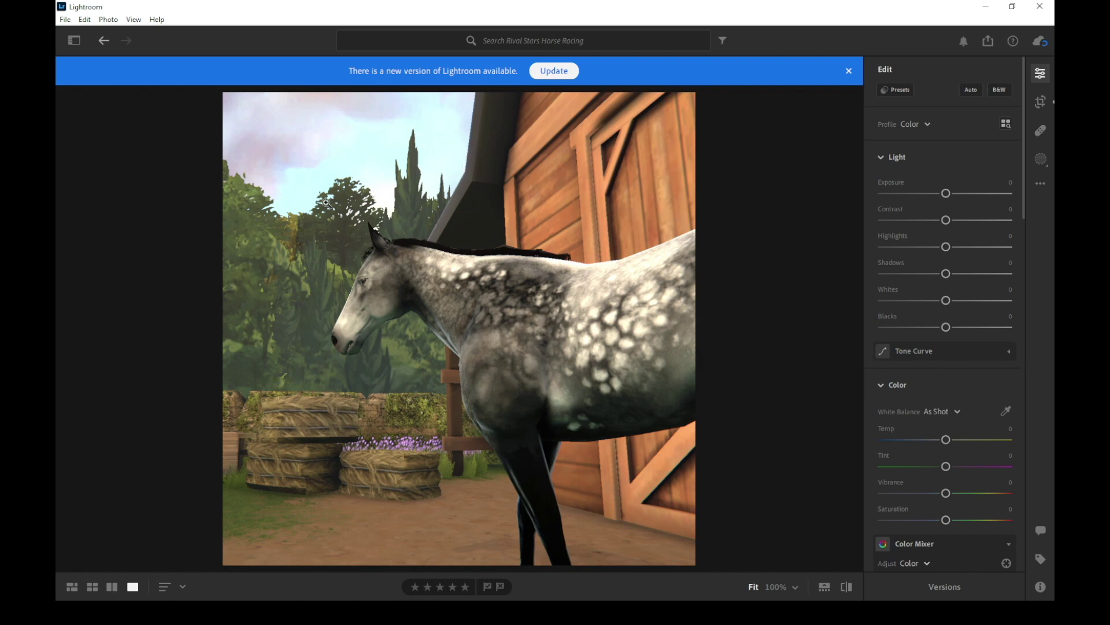
right_click(451, 344)
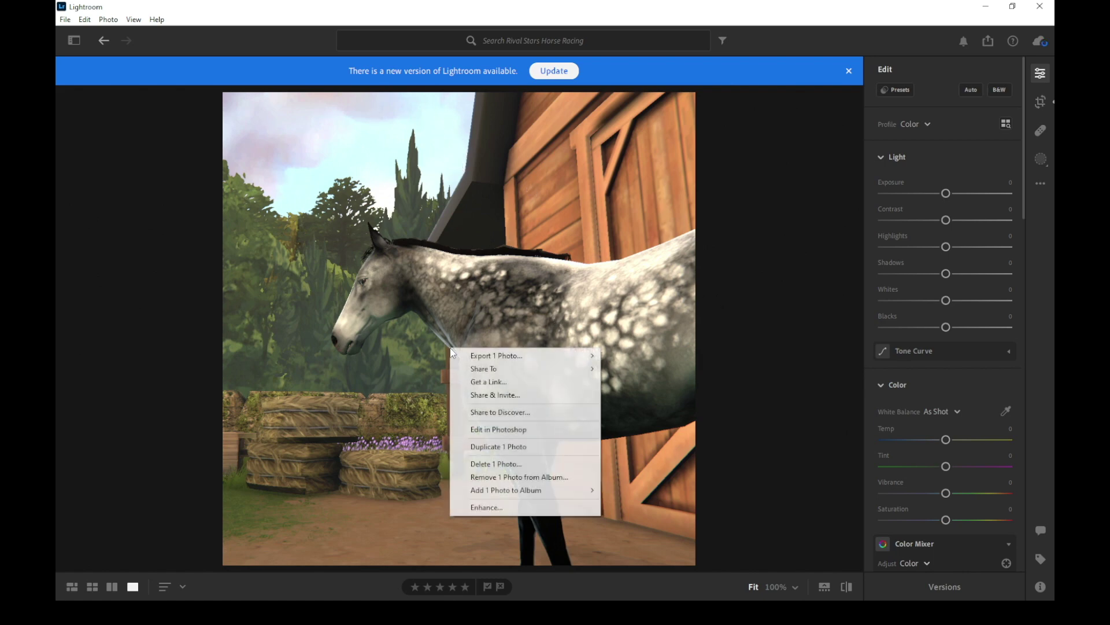
click(526, 431)
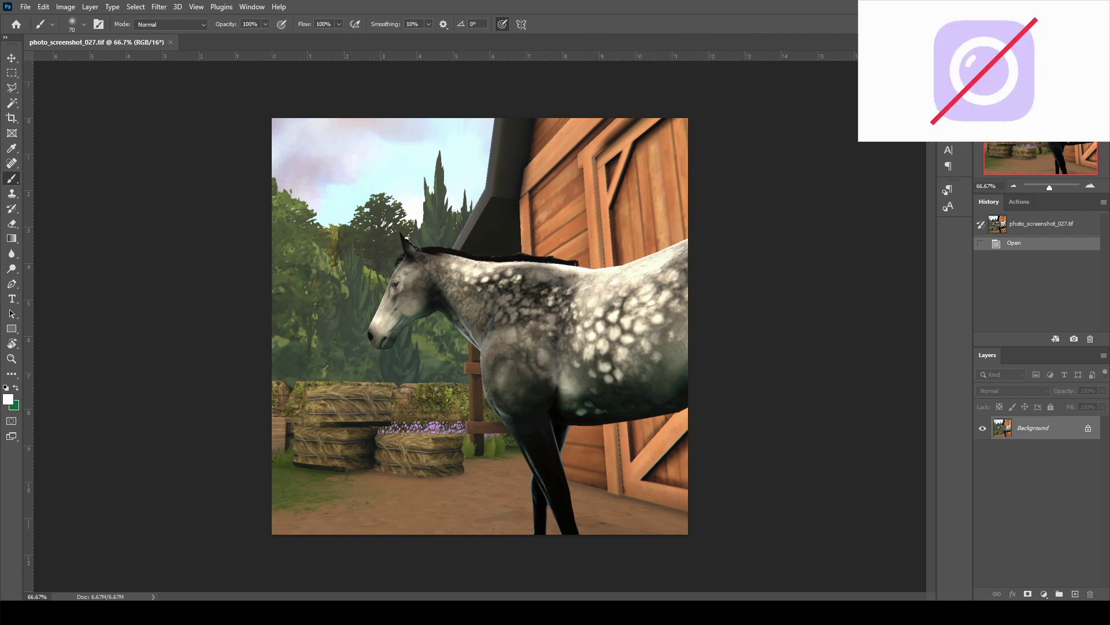
Step: Switch to the browser, view the Google Images results for horse as references, and return to Photoshop
key(alt+Tab)
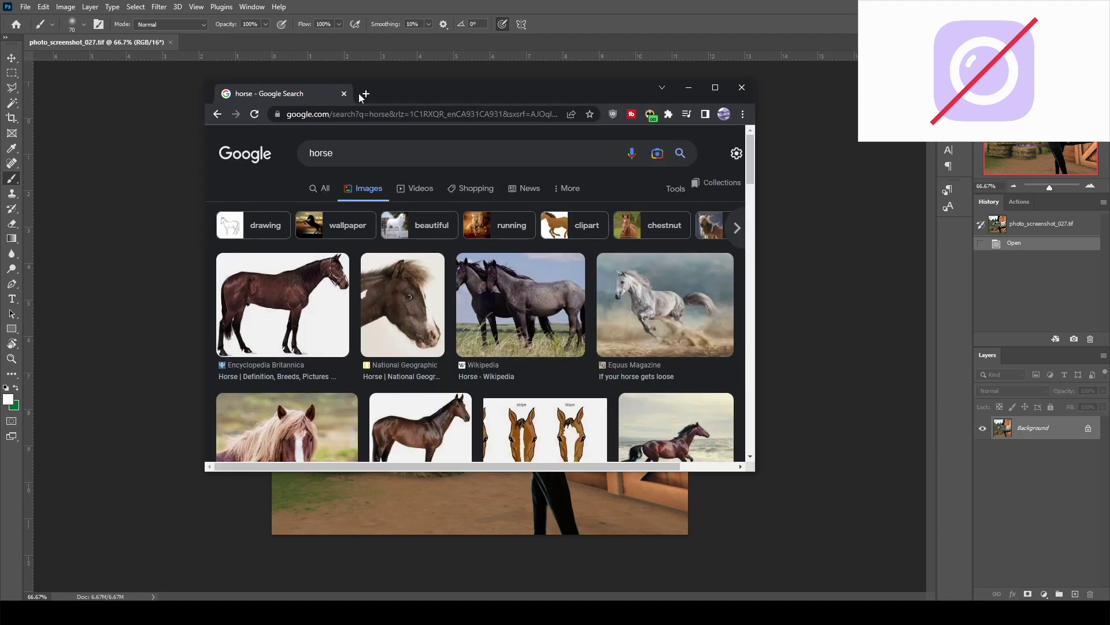
double_click(418, 102)
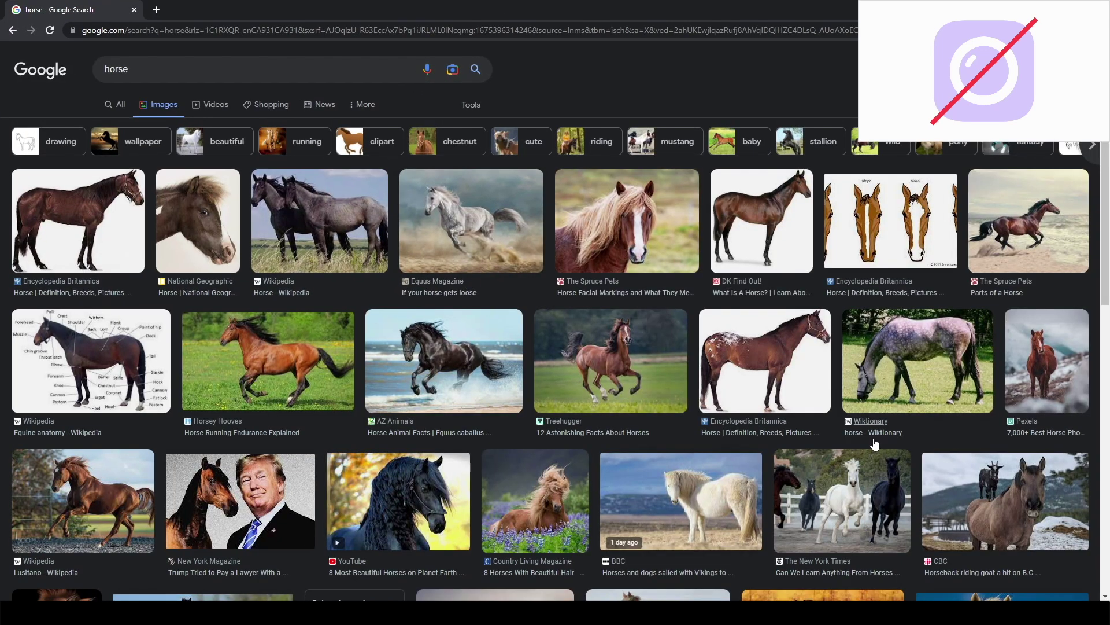
double_click(206, 13)
drag(386, 95, 846, 92)
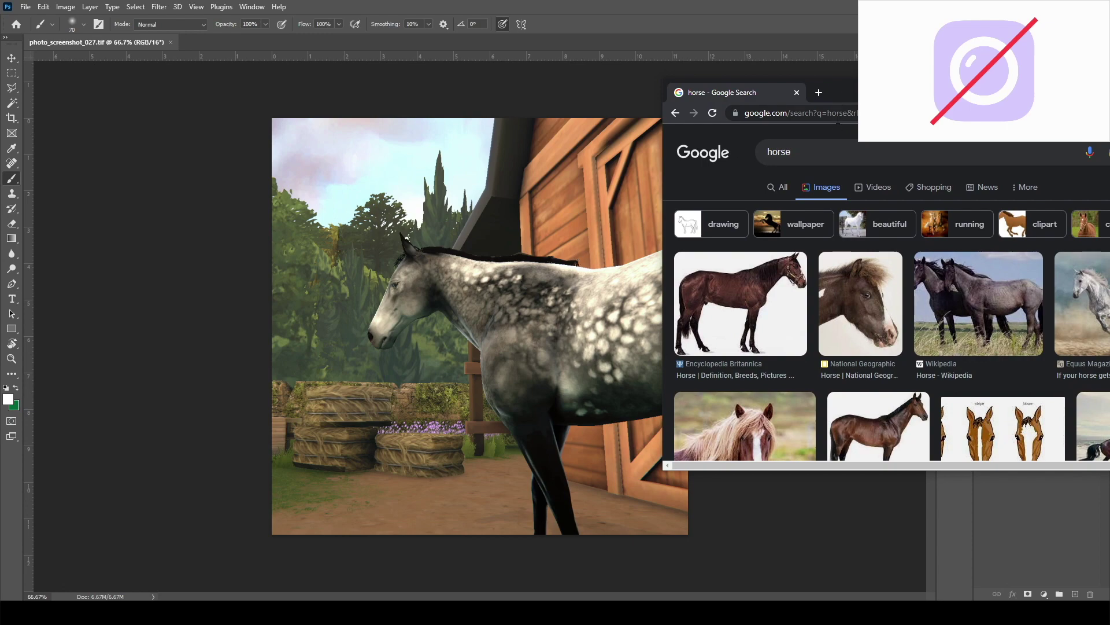
drag(856, 101, 383, 0)
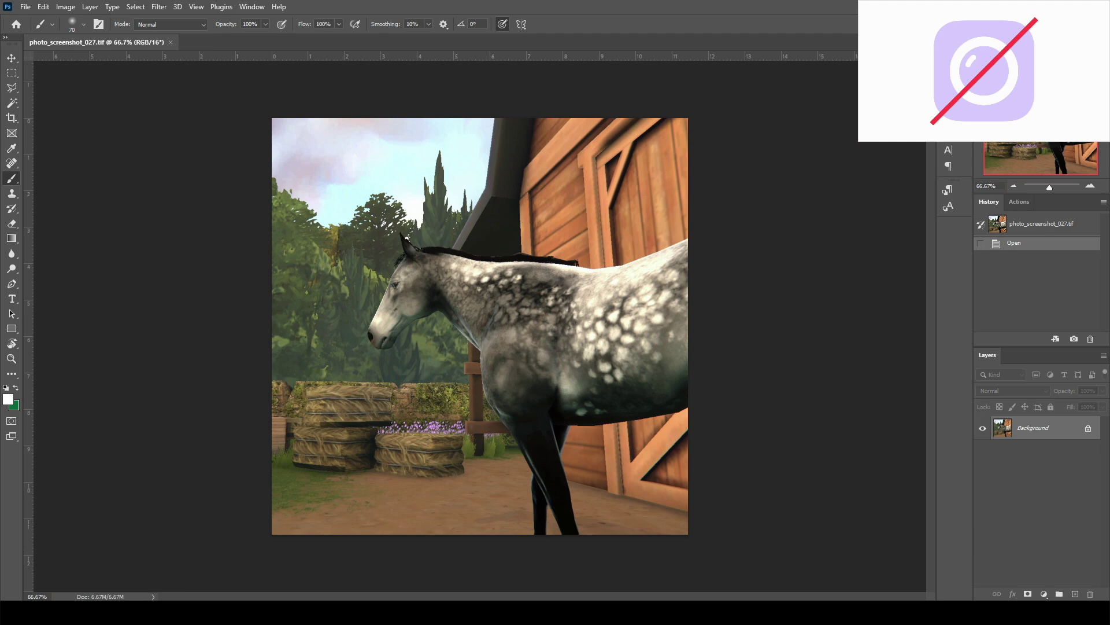
click(1091, 186)
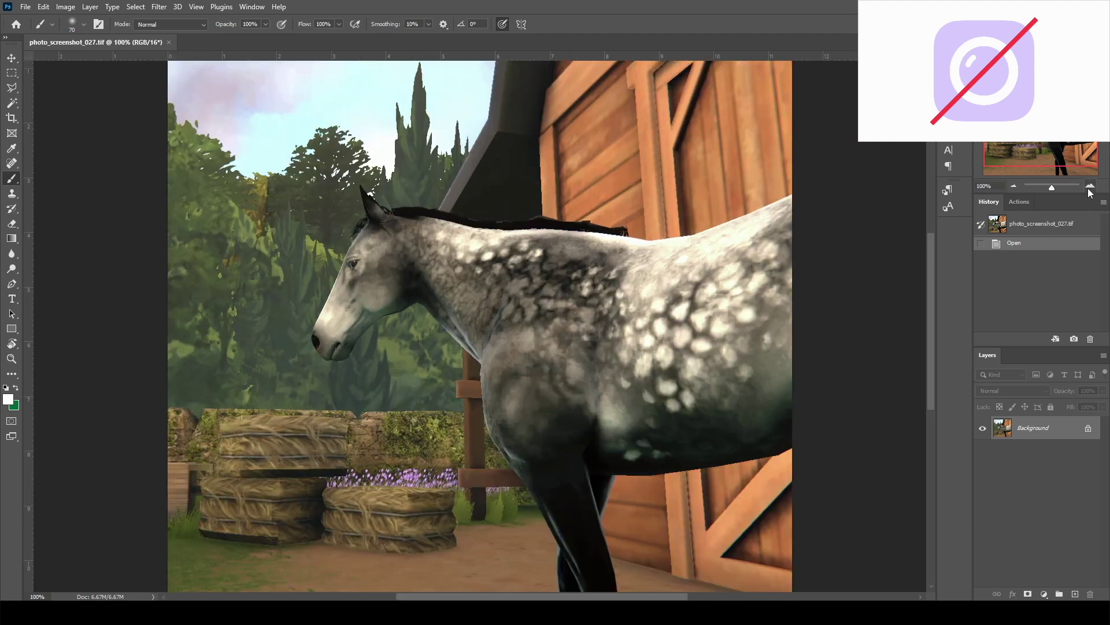
click(159, 7)
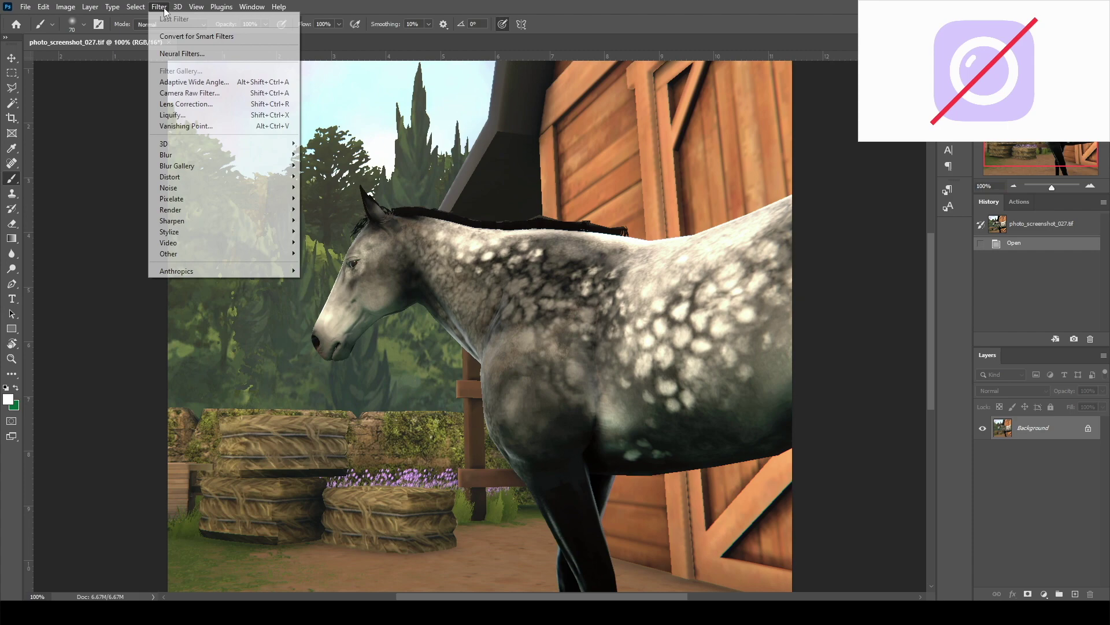
click(174, 114)
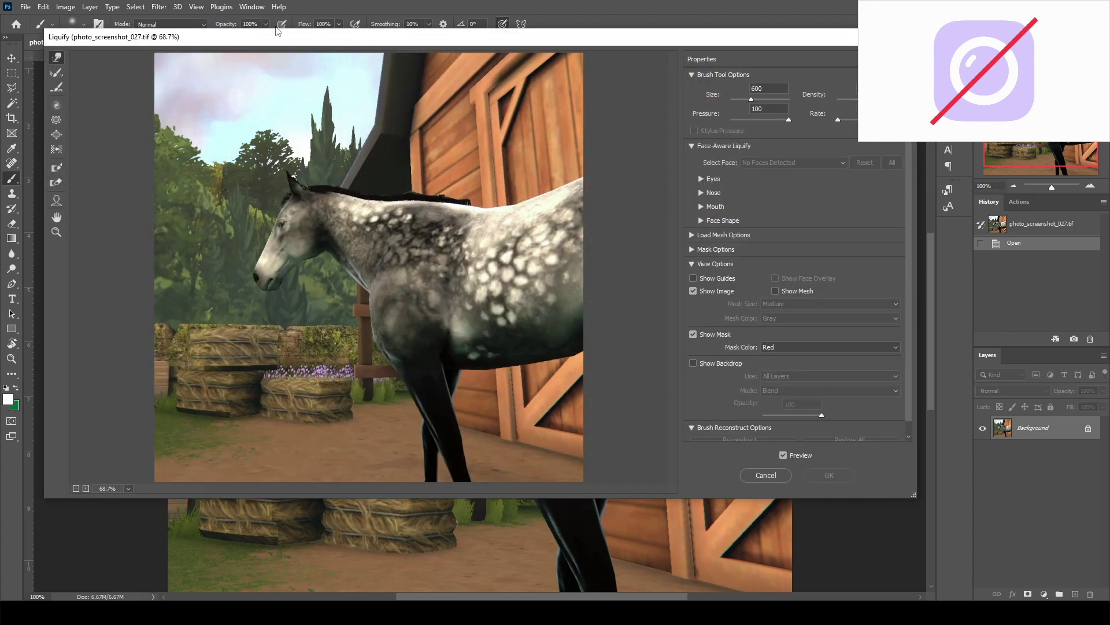
click(769, 475)
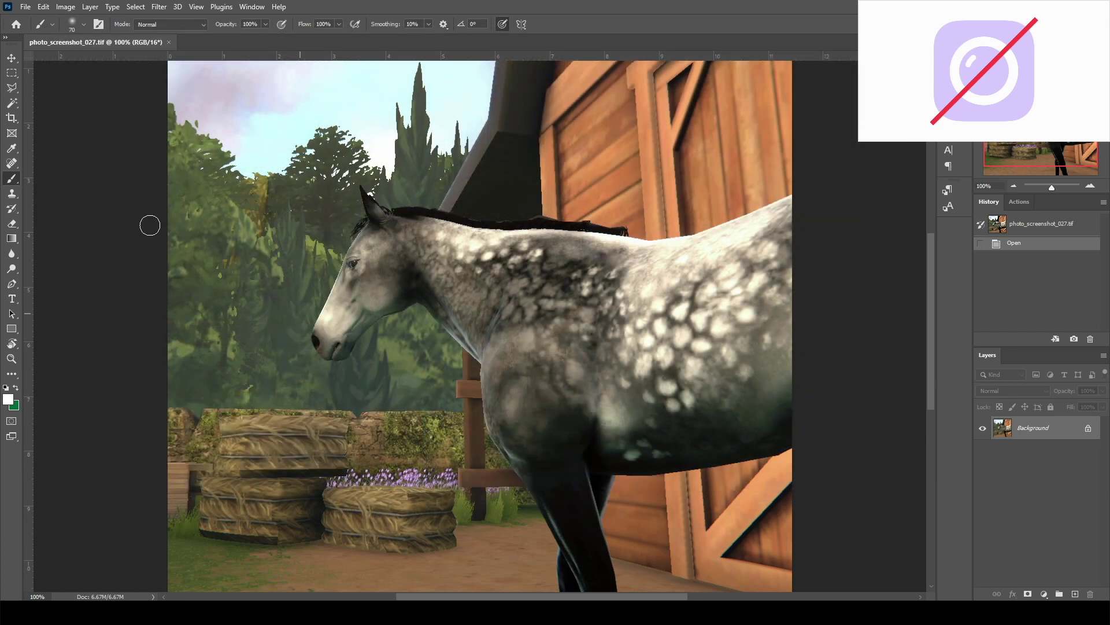
click(161, 7)
click(200, 115)
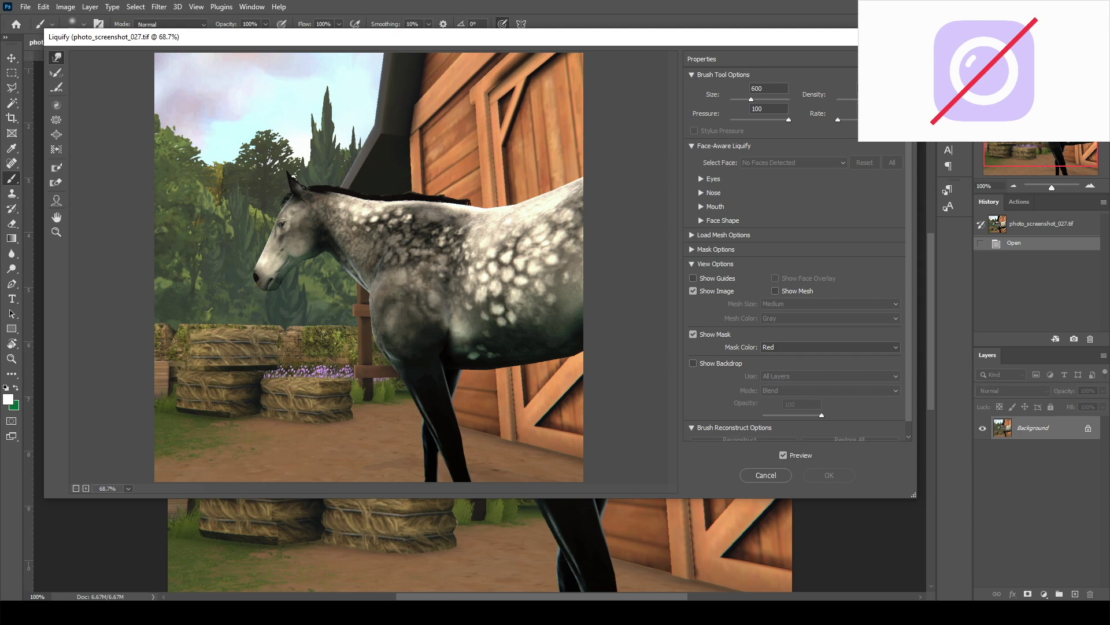
click(766, 476)
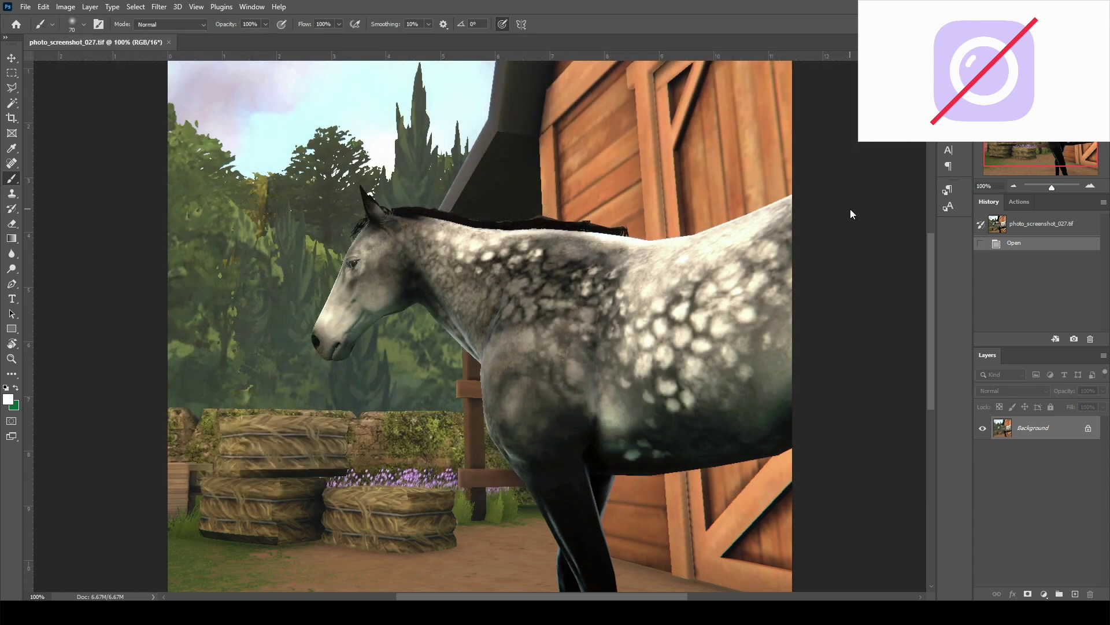
Step: Flip the canvas of the horse photo horizontally
key(ctrl+shift+h)
click(159, 6)
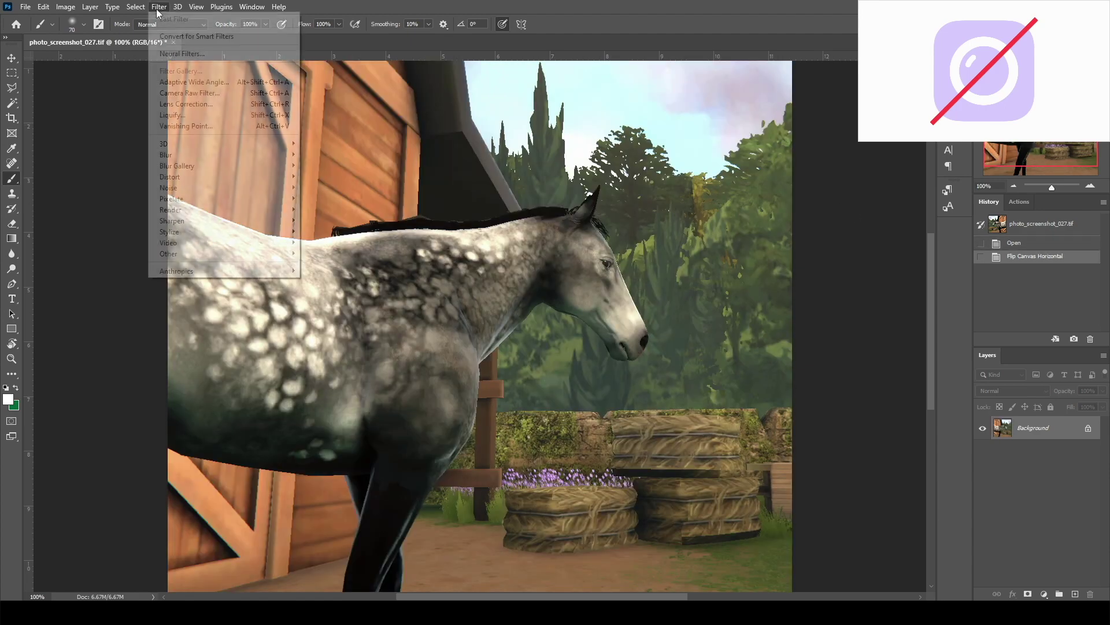
click(196, 115)
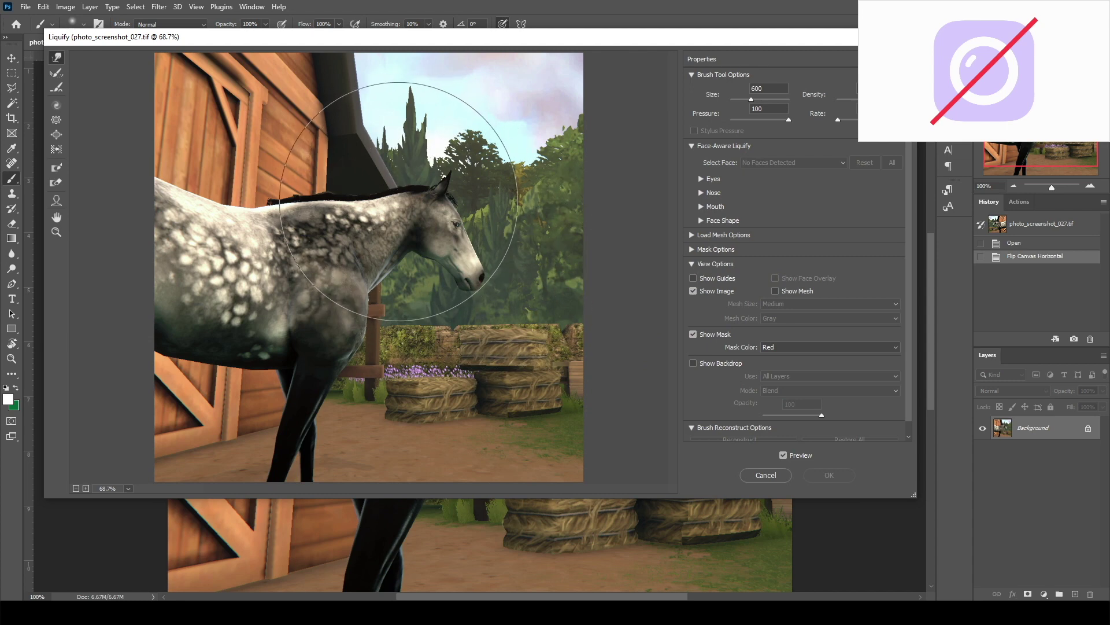
key(ctrl+plus)
drag(410, 245, 423, 321)
key(bracketleft)
key(bracketleft)
key(bracketleft)
drag(379, 258, 381, 257)
key(bracketleft)
key(bracketleft)
key(bracketright)
key(bracketright)
click(803, 476)
Step: Duplicate the Background layer as Background copy
right_click(1035, 428)
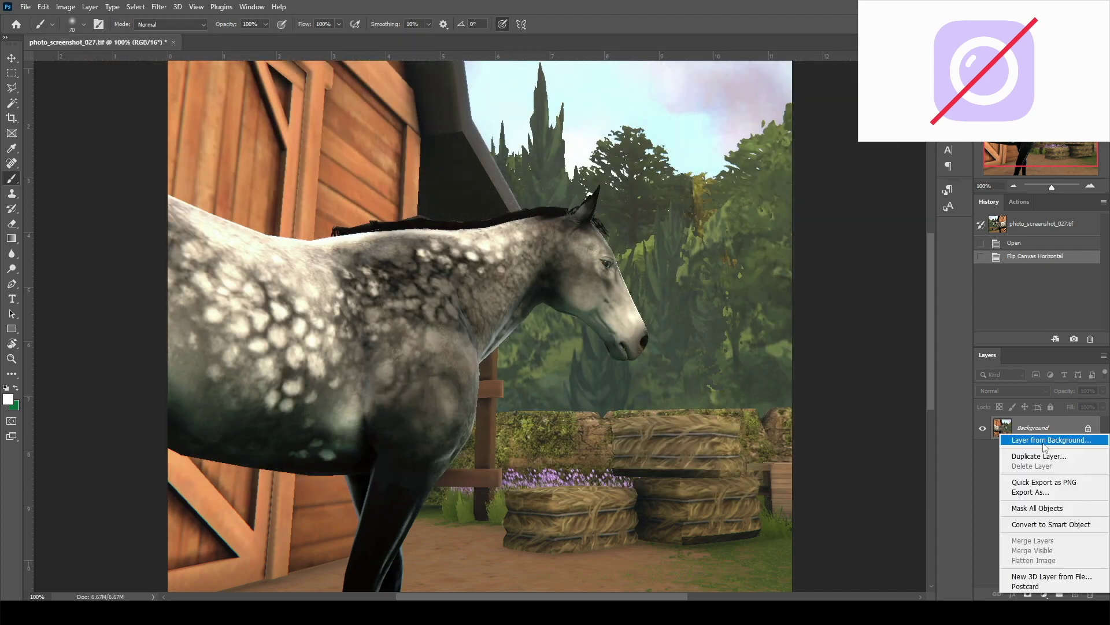
click(1056, 462)
key(Return)
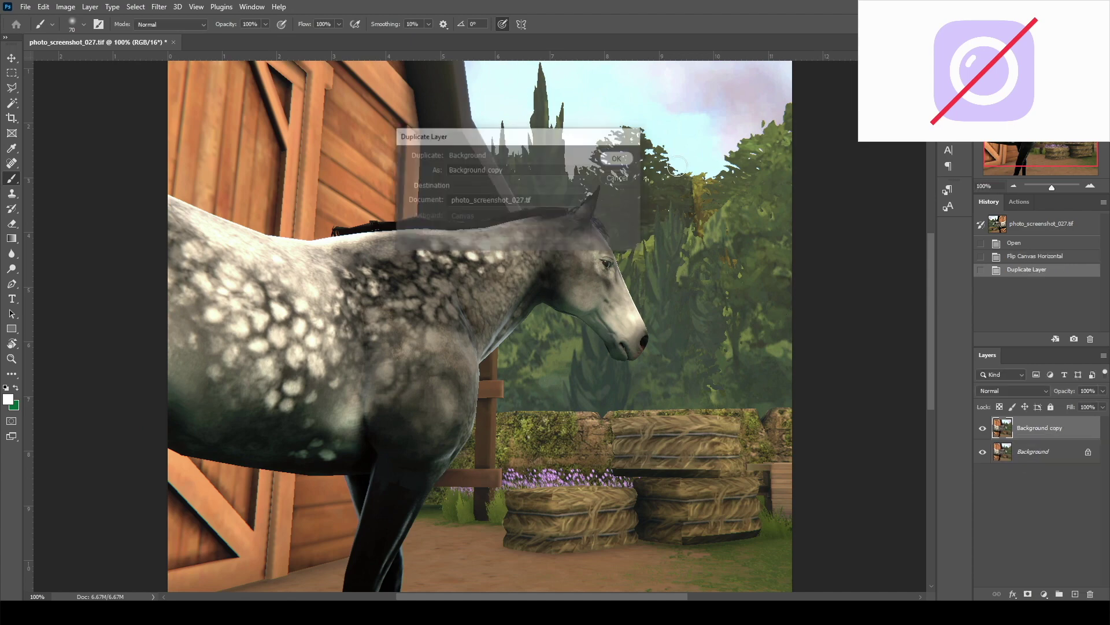
Step: Open Liquify on the Background copy layer and push the crest of the horse's neck upward with a brush size of 200
click(158, 6)
click(185, 114)
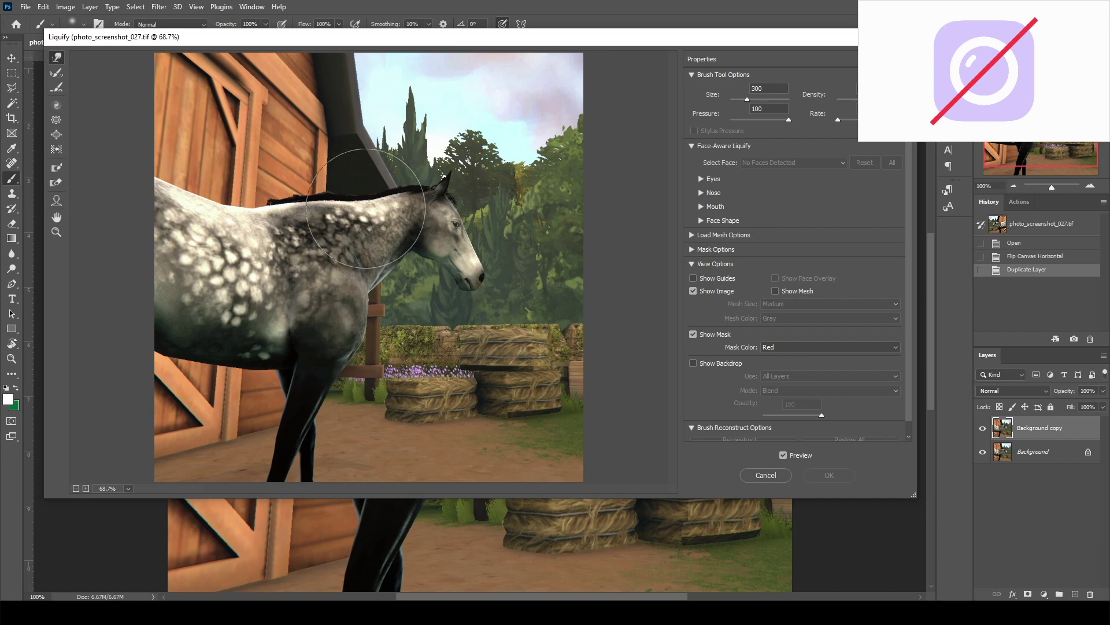
key(ctrl+plus)
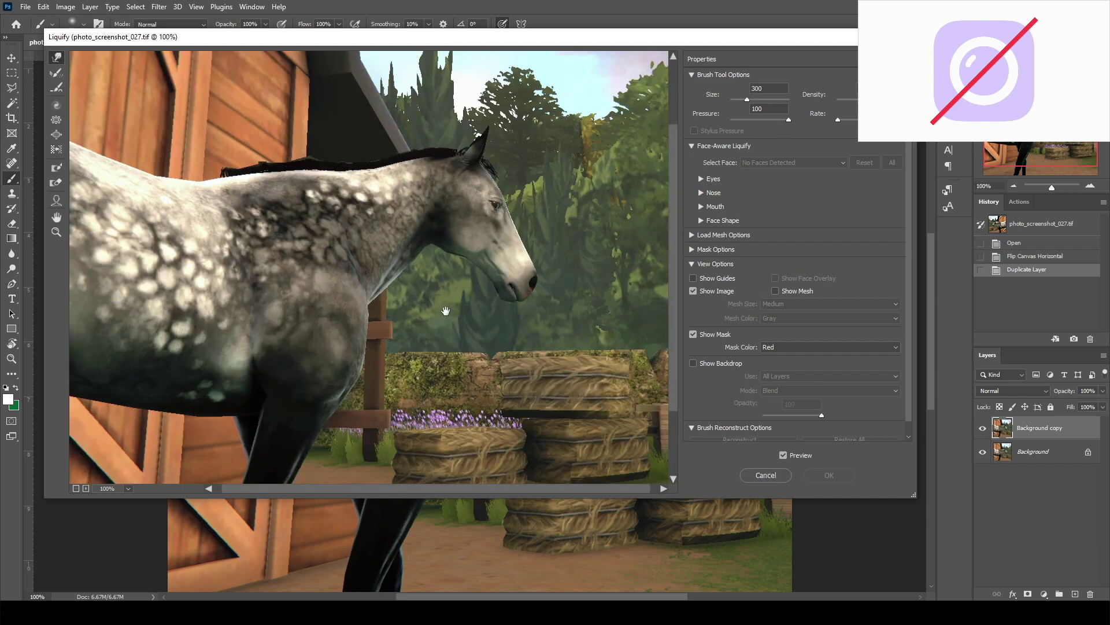
drag(464, 315, 476, 382)
key(bracketleft)
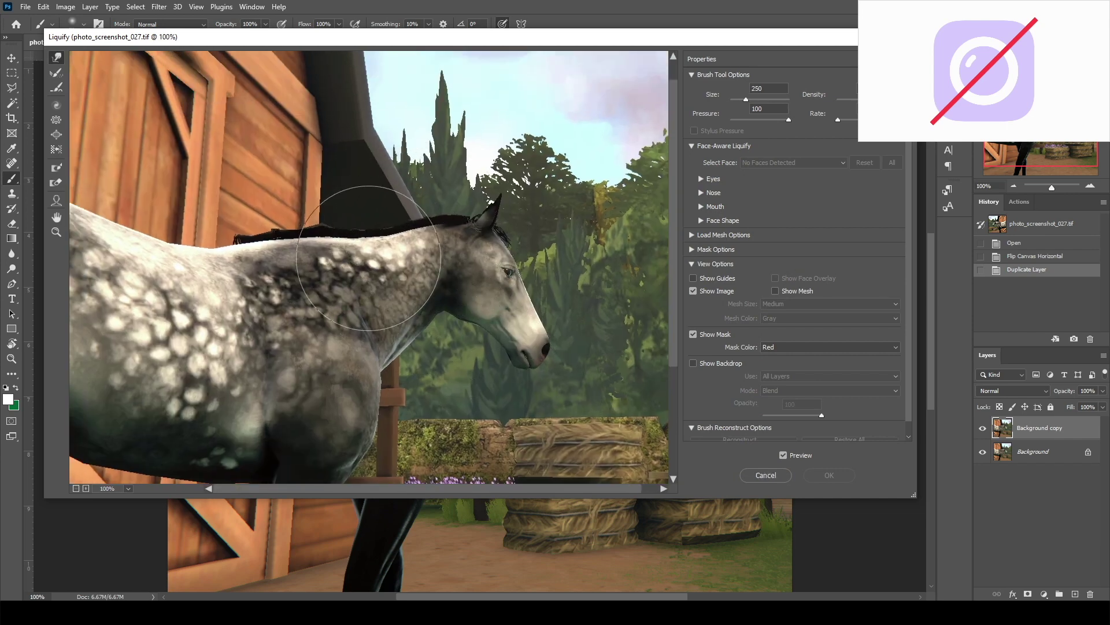
key(bracketleft)
mouse_move(369, 260)
mouse_down()
mouse_move(372, 242)
mouse_move(386, 240)
mouse_move(358, 246)
mouse_up()
key(bracketleft)
key(bracketright)
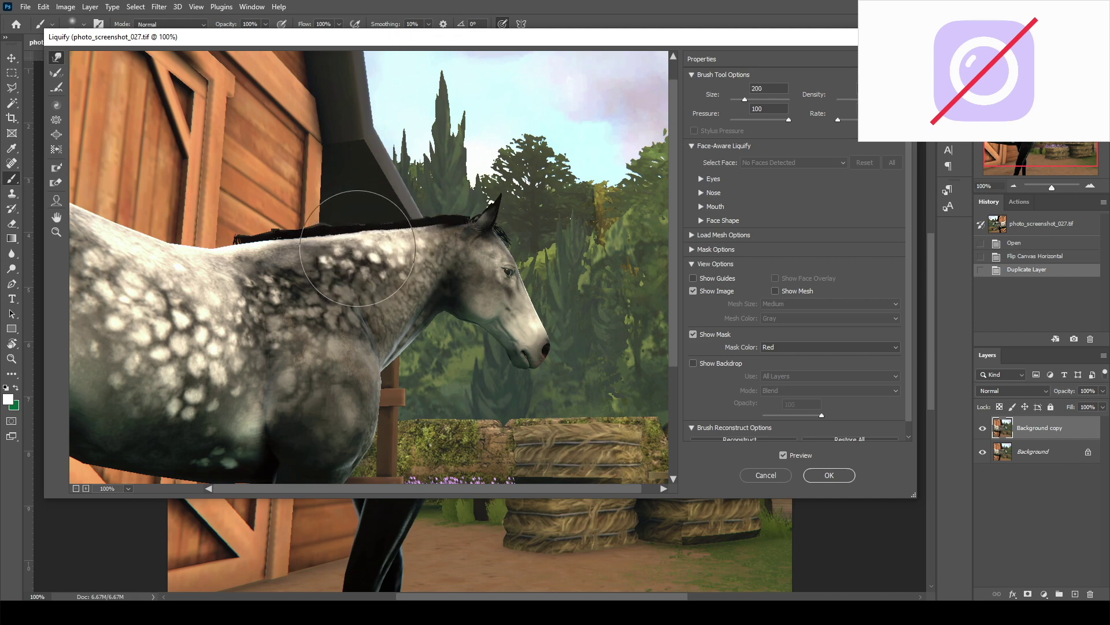
Step: Reshape the underside of the neck near the throat with a Liquify brush size of 80
key(bracketleft)
key(bracketleft)
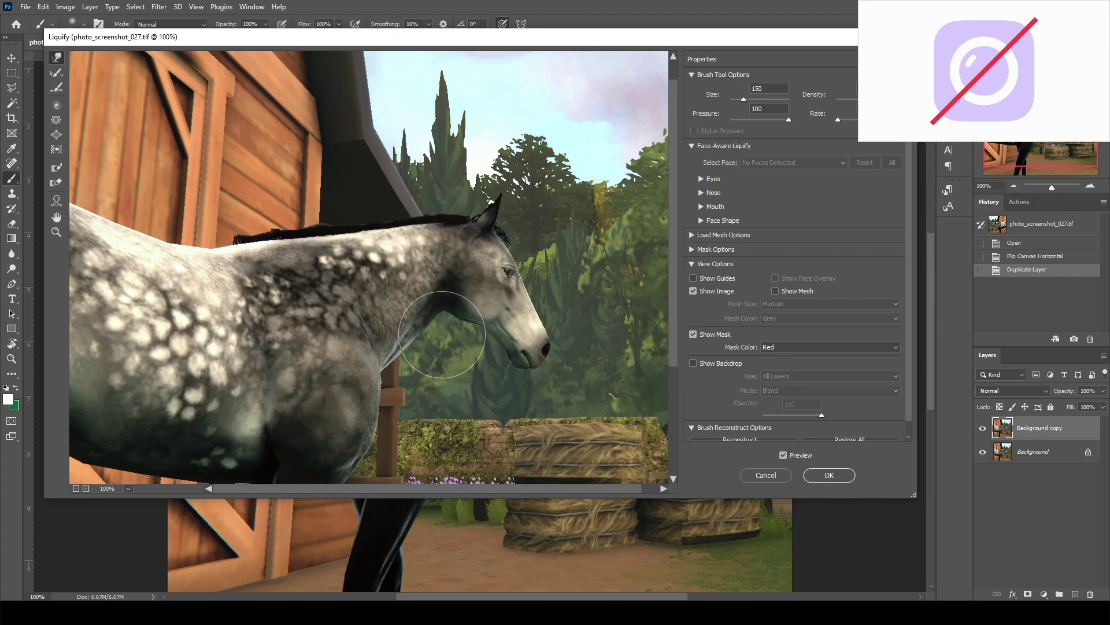
key(ctrl+plus)
drag(456, 308, 386, 289)
key(bracketleft)
key(bracketleft)
key(bracketleft)
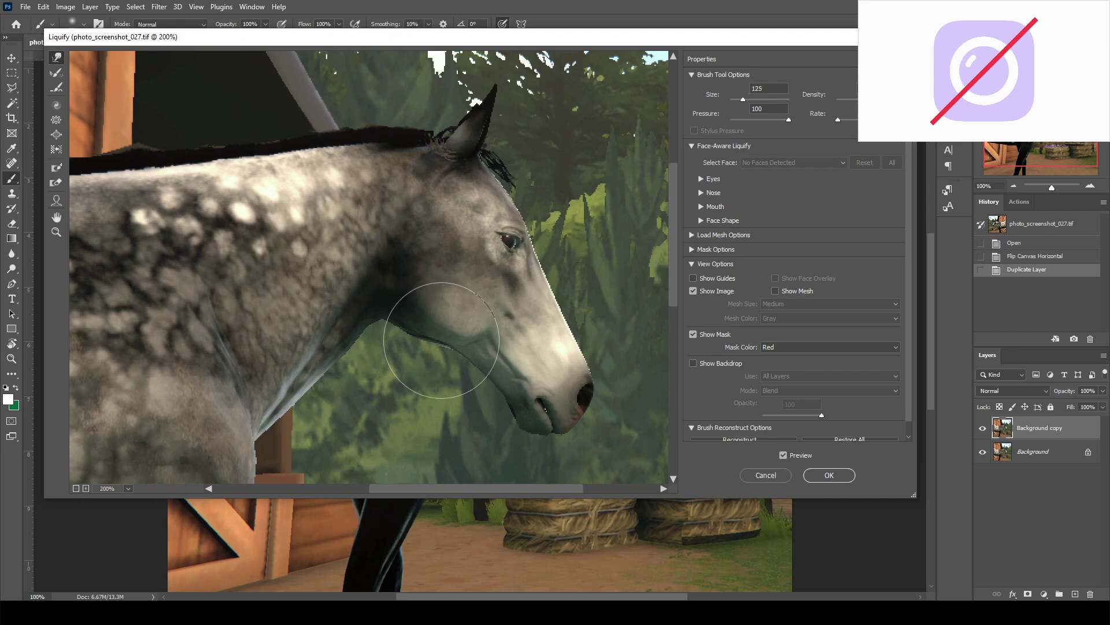
key(bracketleft)
key(bracketleft)
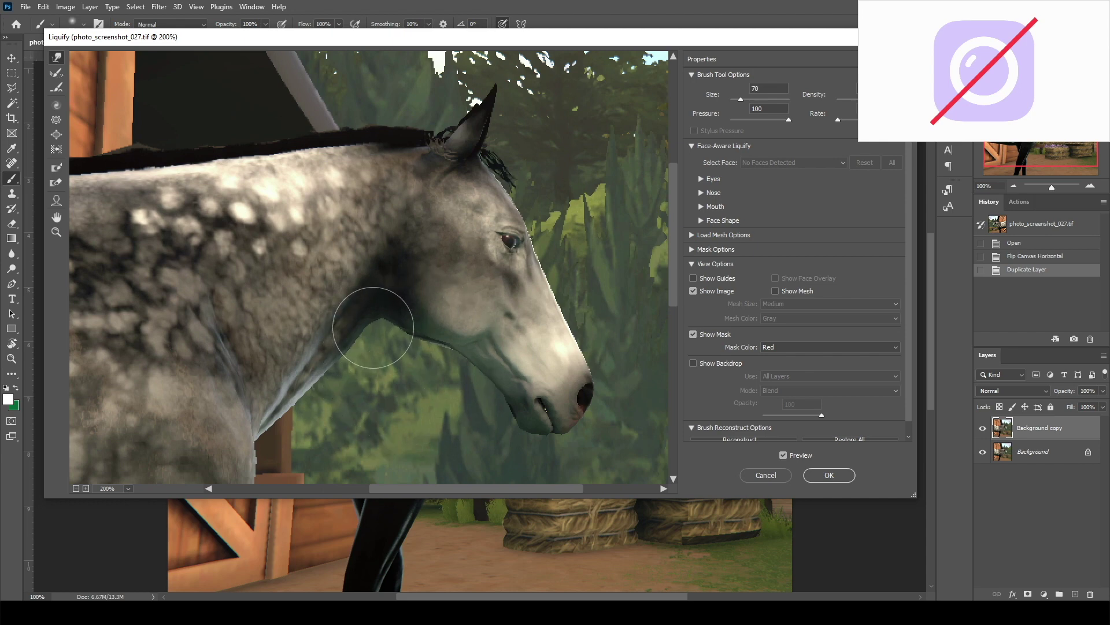
key(bracketleft)
key(bracketright)
key(bracketright)
drag(363, 353, 358, 348)
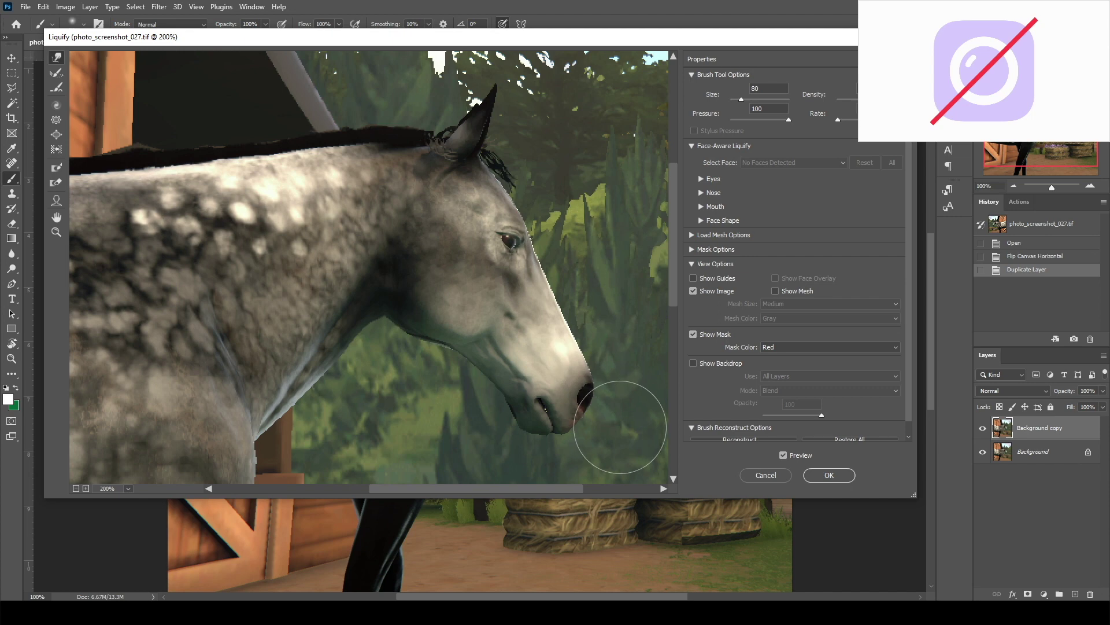
Step: Push the horse's lower jaw and cheek upward with a Liquify brush size of 90
key(bracketright)
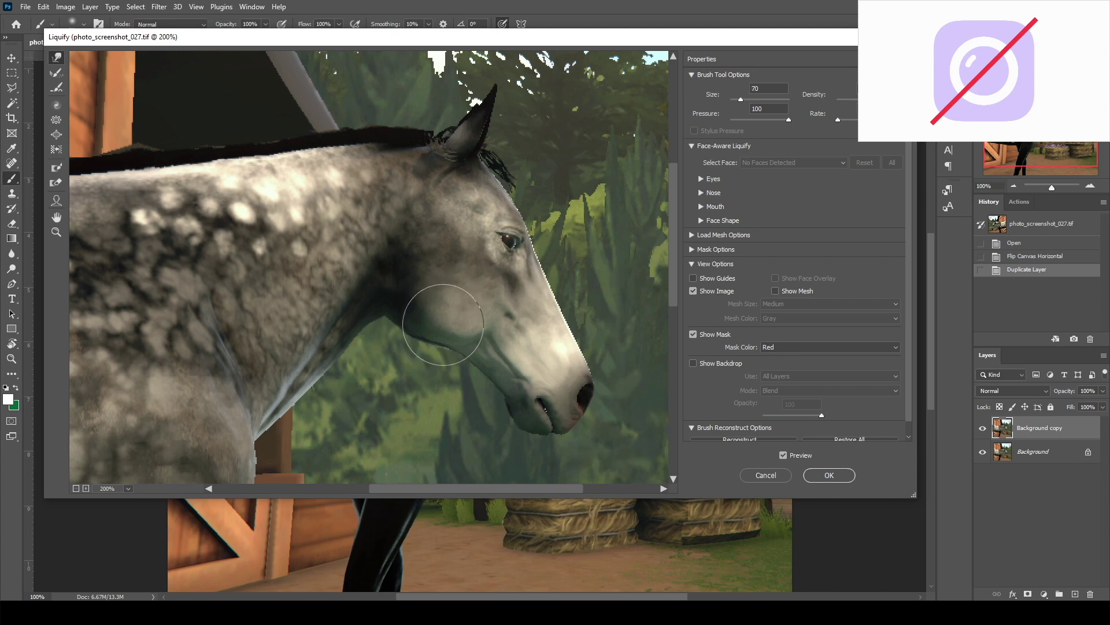
key(bracketright)
key(bracketright)
drag(439, 326, 438, 267)
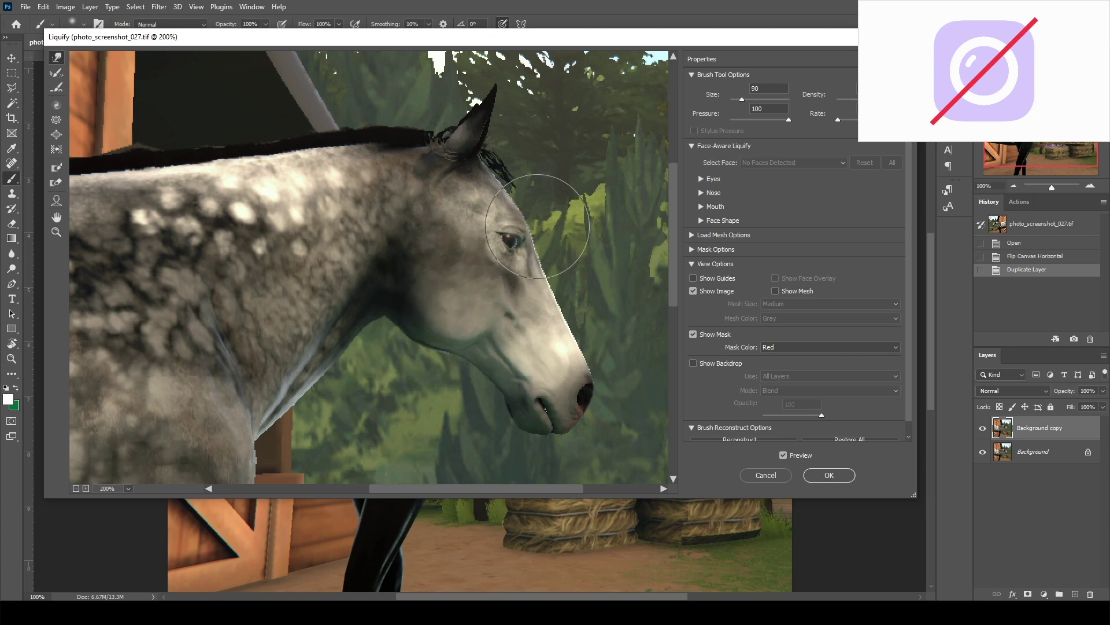
Step: Refine the horse's withers using a larger Liquify brush of about 200, and apply the Liquify changes
key(ctrl+minus)
key(ctrl+minus)
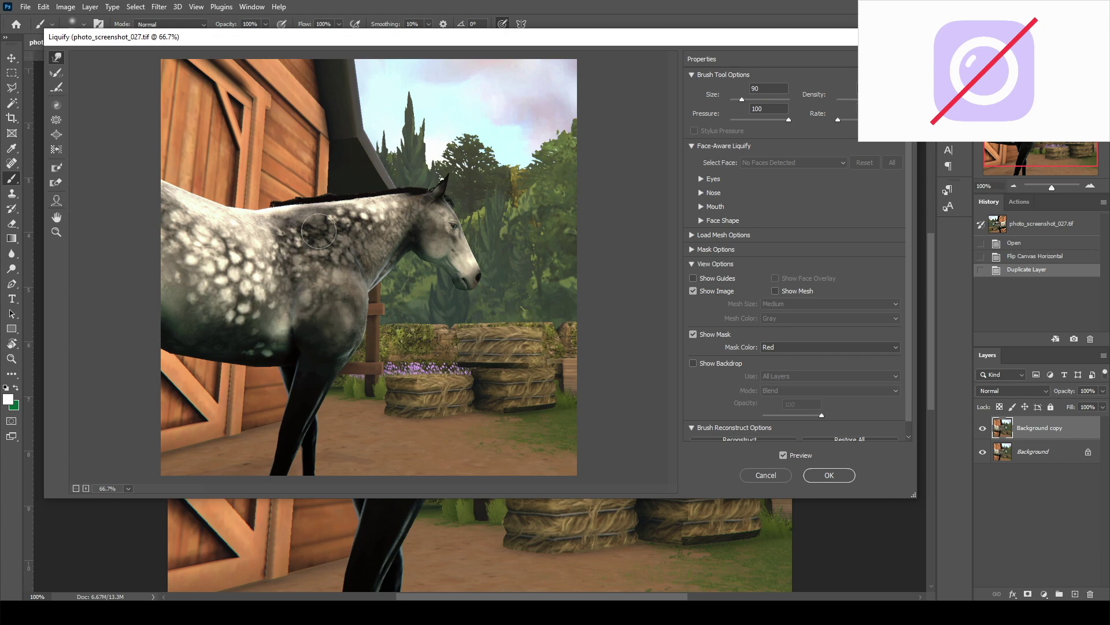
key(])
key(])
key(])
key(])
key(])
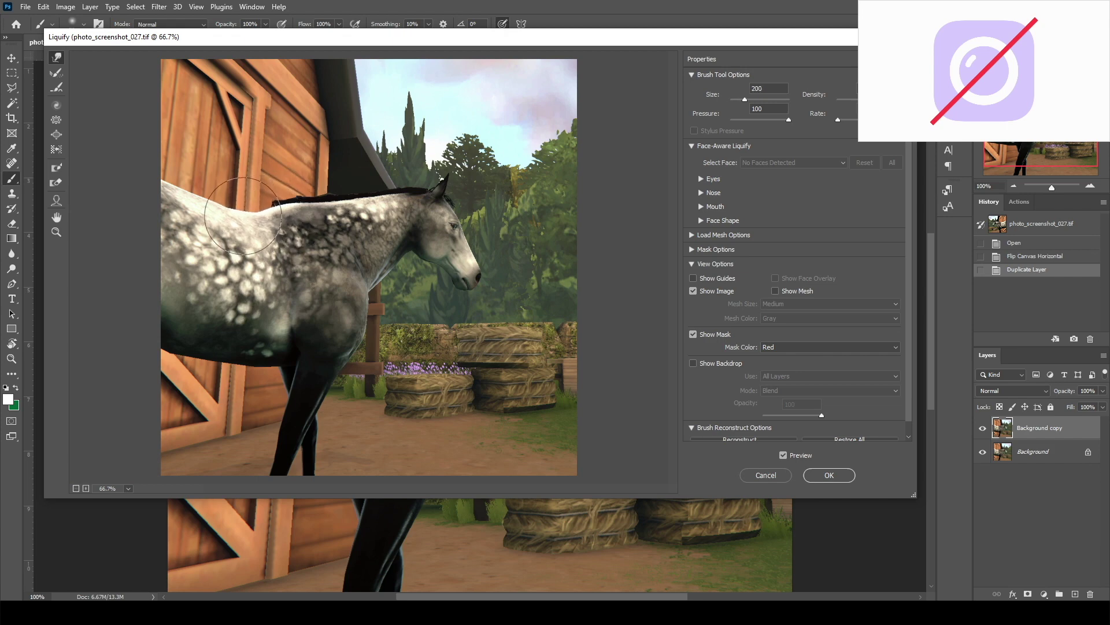
key(])
key(bracketleft)
key(bracketleft)
click(832, 475)
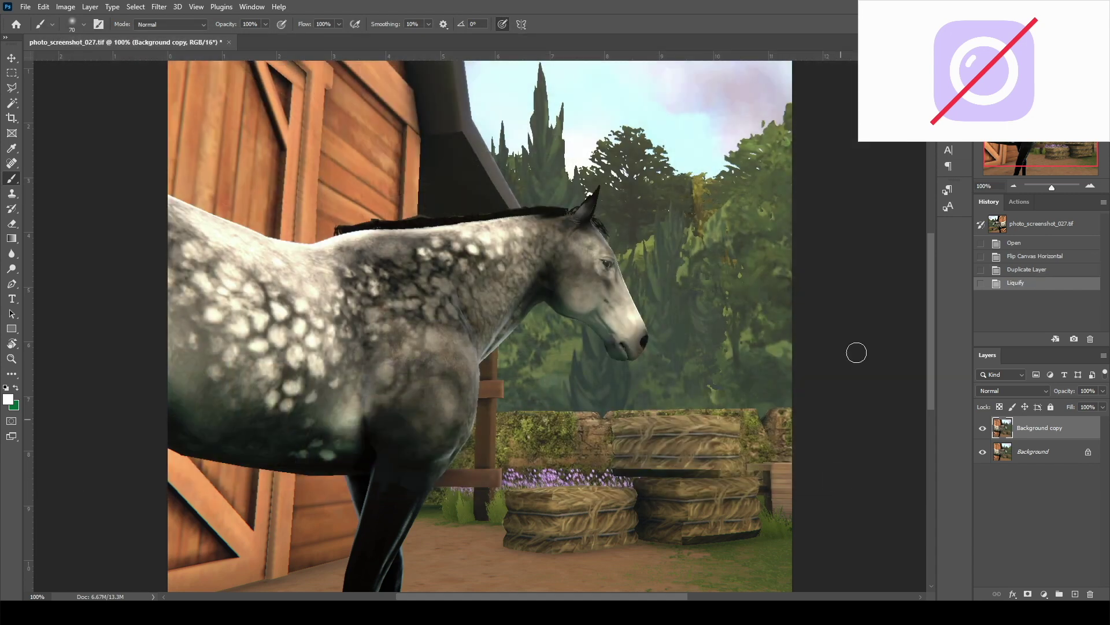
Step: Compare the liquified horse with the original by repeatedly hiding and showing the Background copy layer
click(1013, 185)
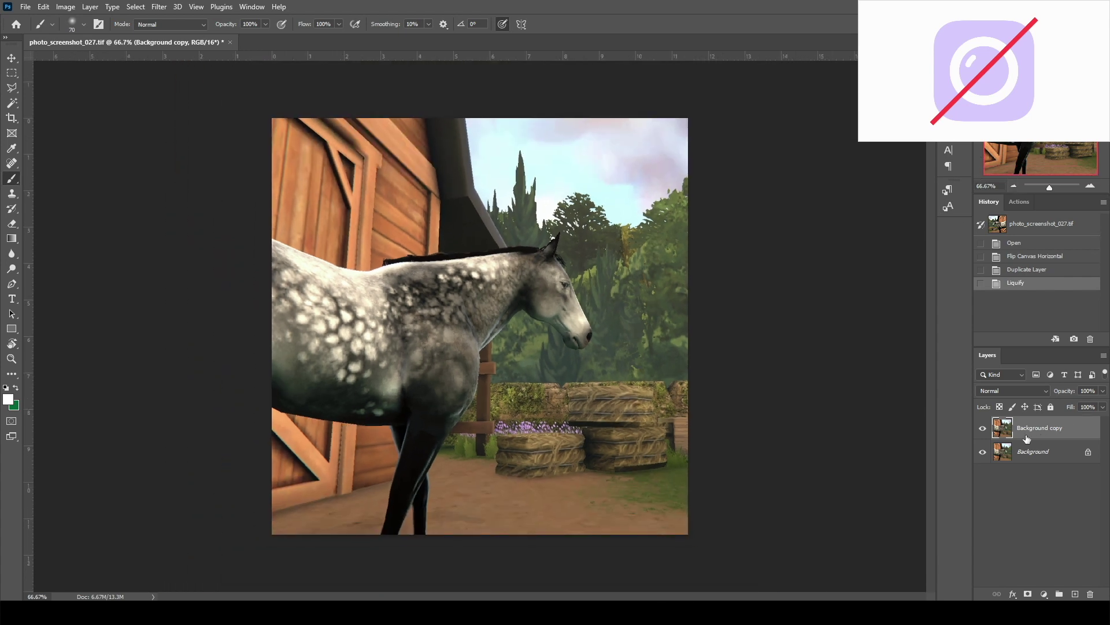
click(986, 436)
click(986, 435)
click(985, 436)
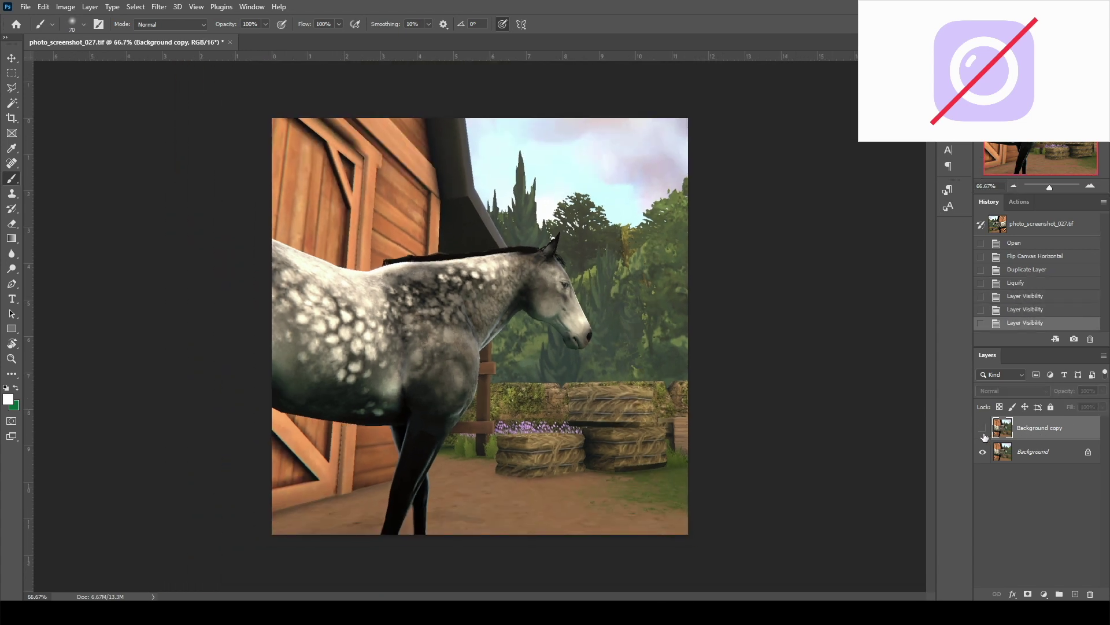
click(985, 436)
click(985, 437)
click(985, 437)
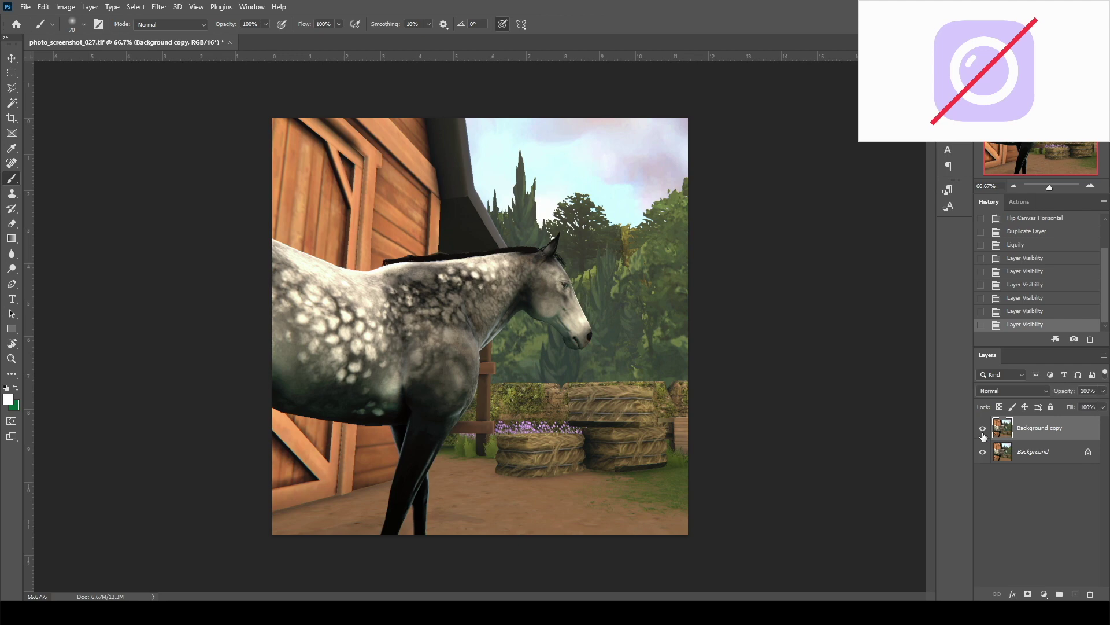
click(984, 436)
click(983, 436)
click(984, 436)
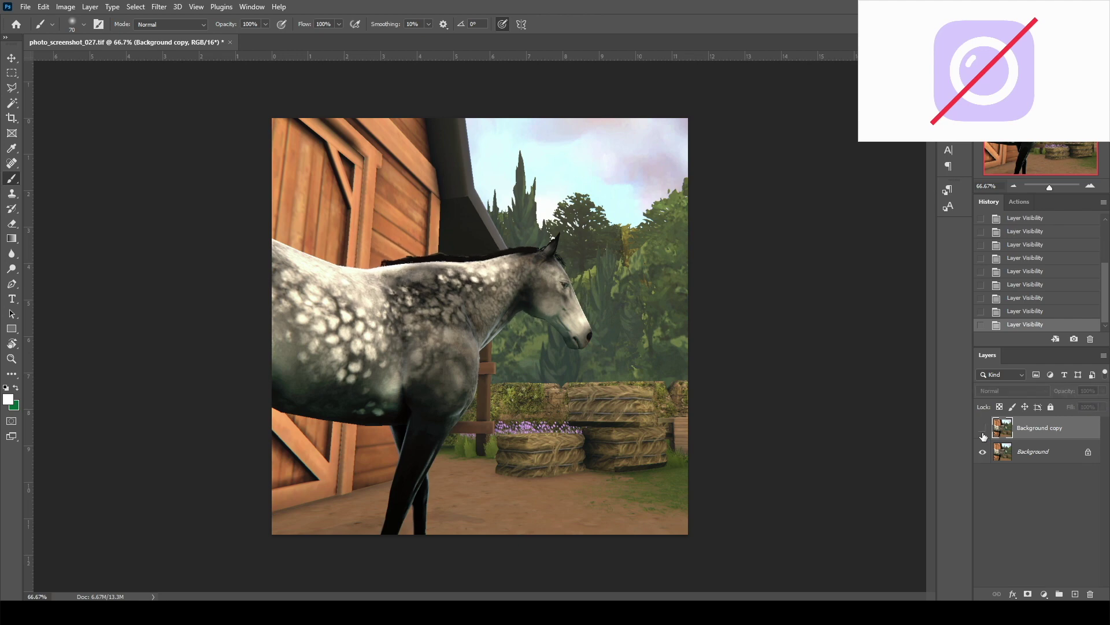
click(983, 436)
click(983, 436)
click(983, 436)
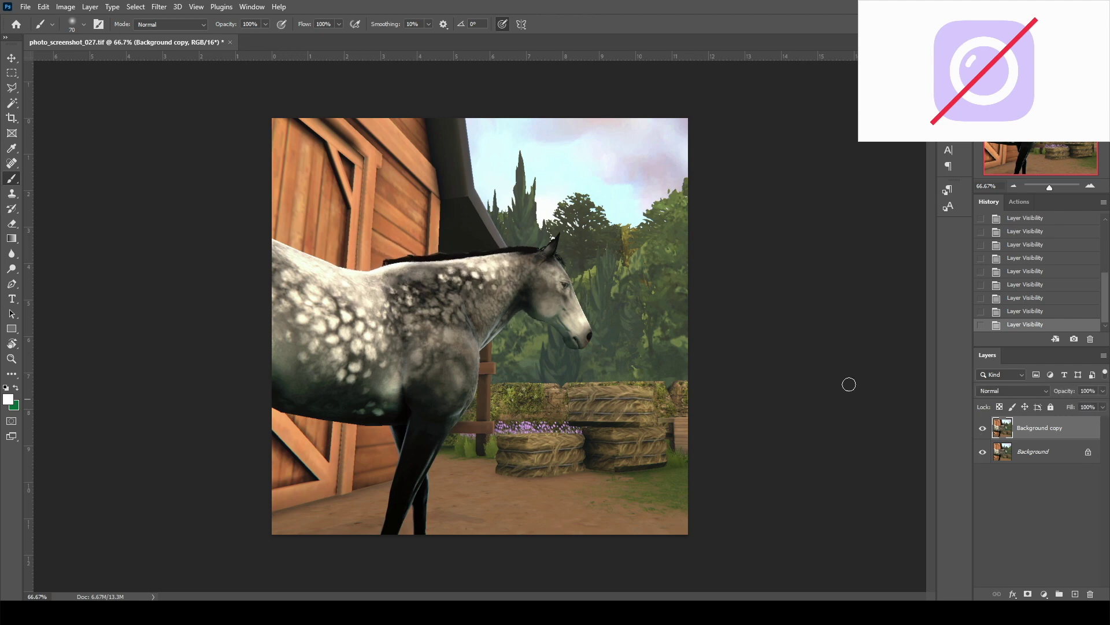
click(65, 8)
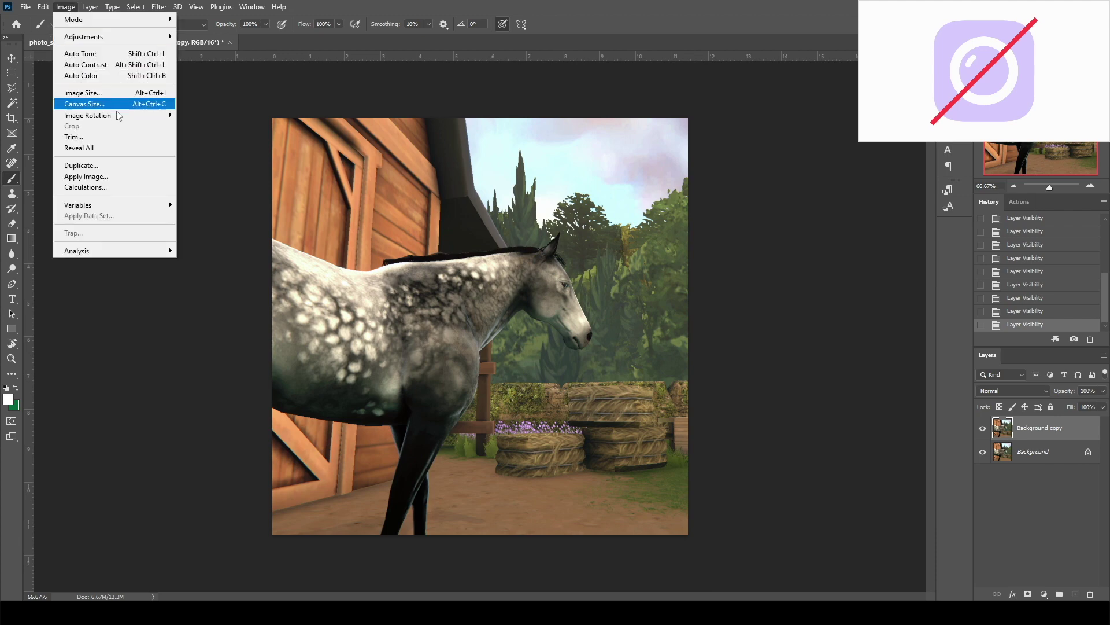
mouse_move(81, 8)
mouse_move(44, 9)
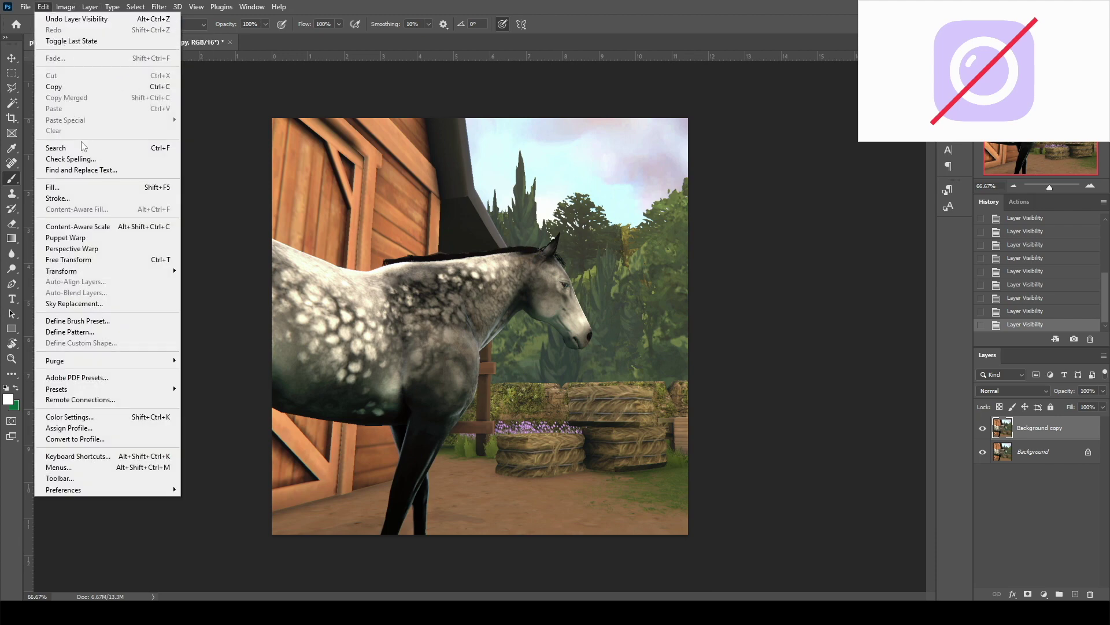
click(79, 304)
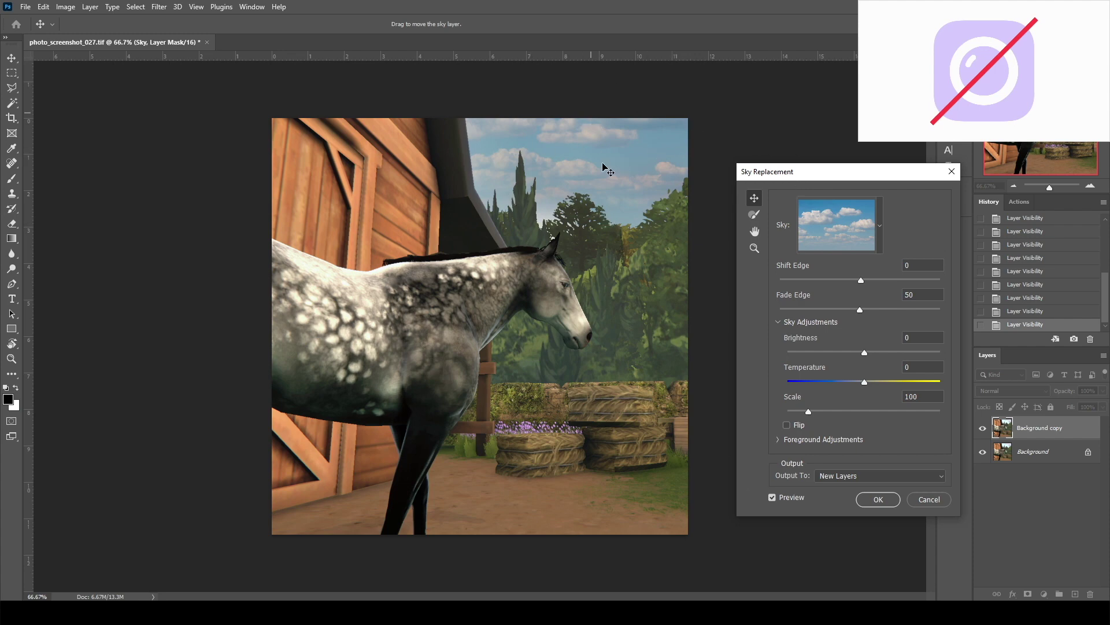
click(945, 497)
Step: Flip the canvas horizontally and start Sky Replacement on the Background copy layer
key(ctrl+shift+h)
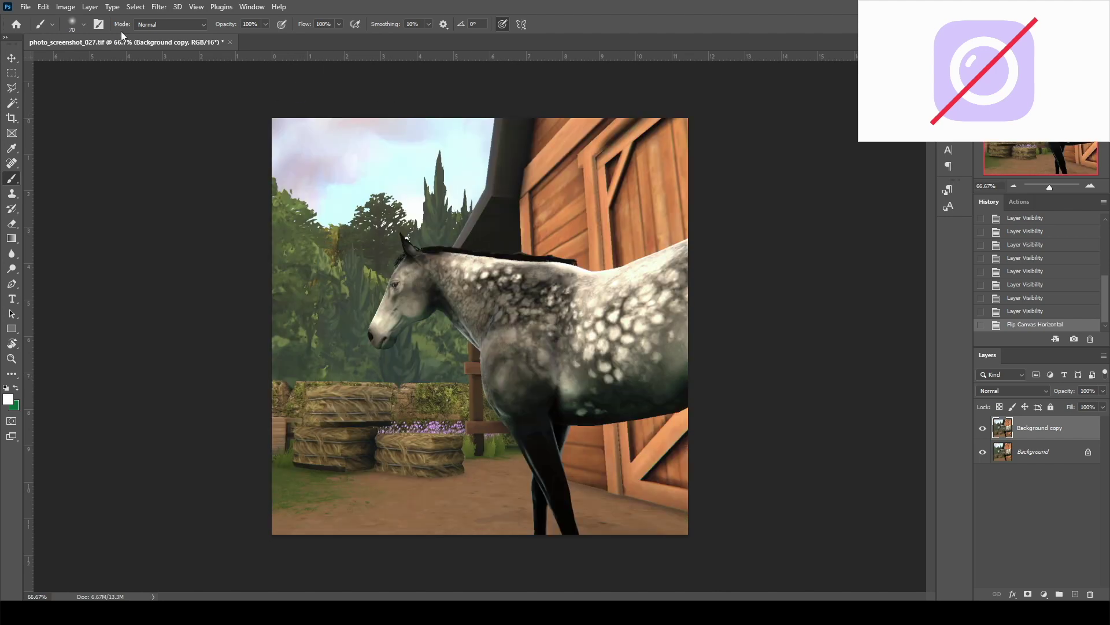
click(65, 7)
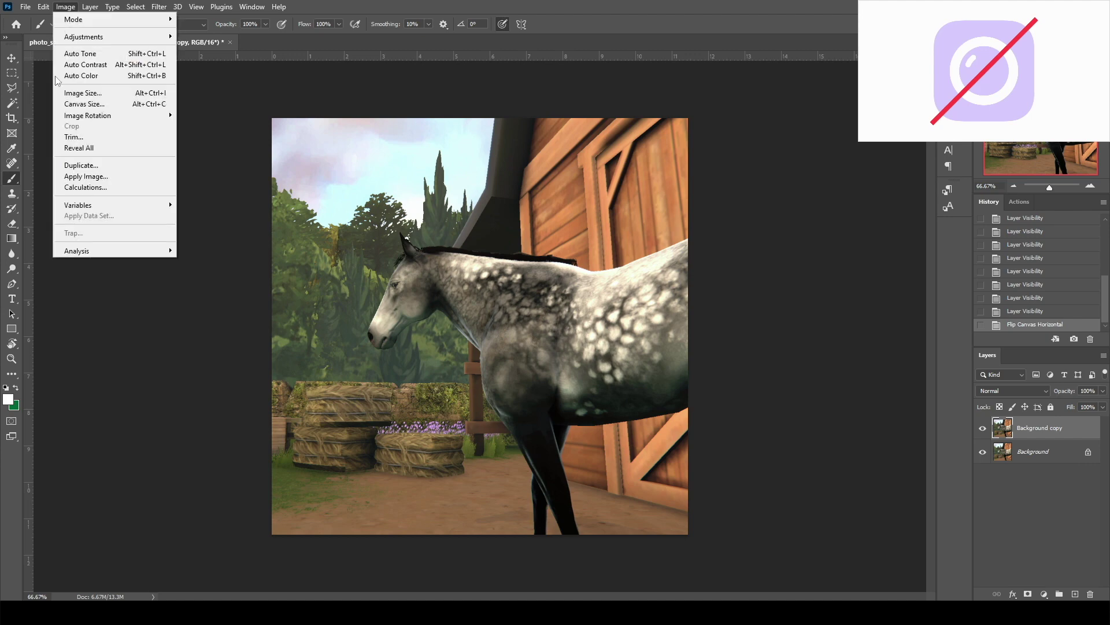
mouse_move(43, 7)
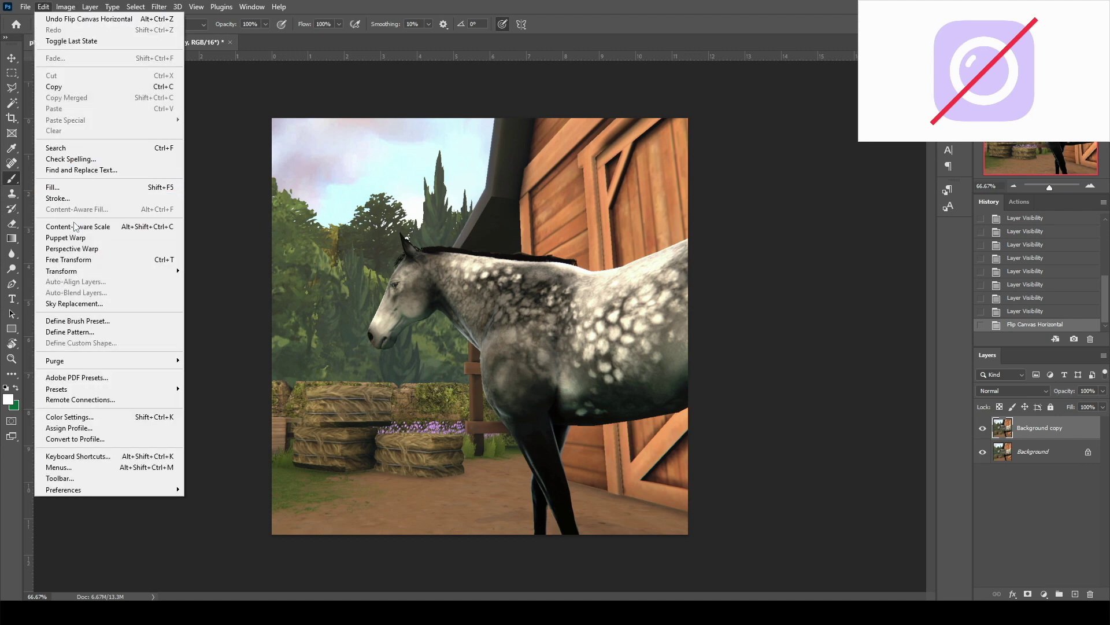
click(96, 303)
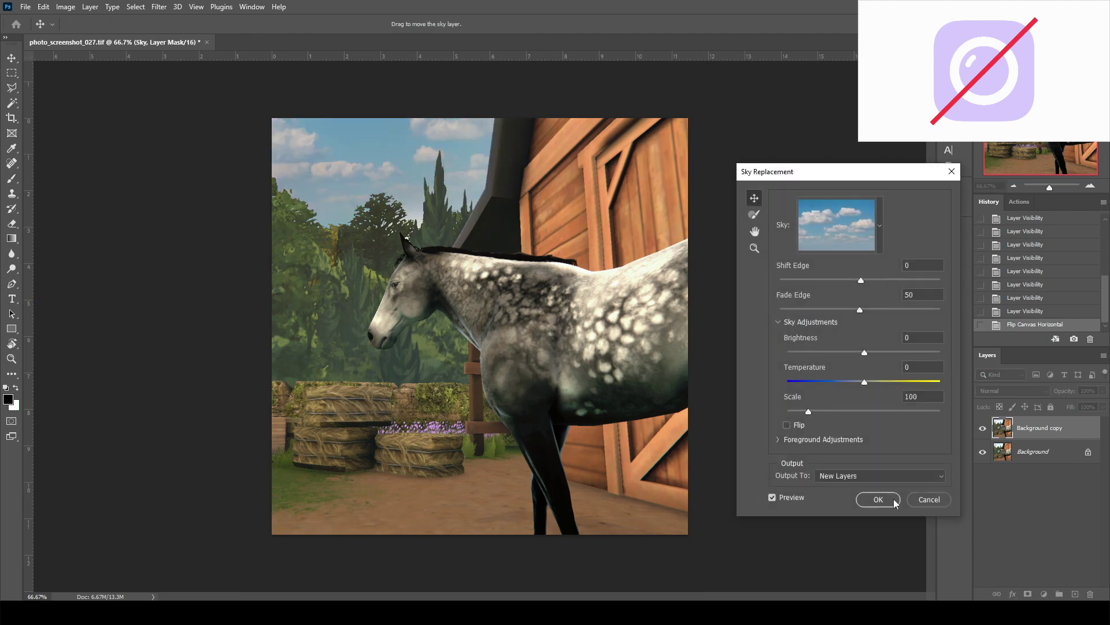
Step: Try a deep blue sky with small scattered clouds, followed by a pink-and-blue sky from the Spectacular set
click(877, 229)
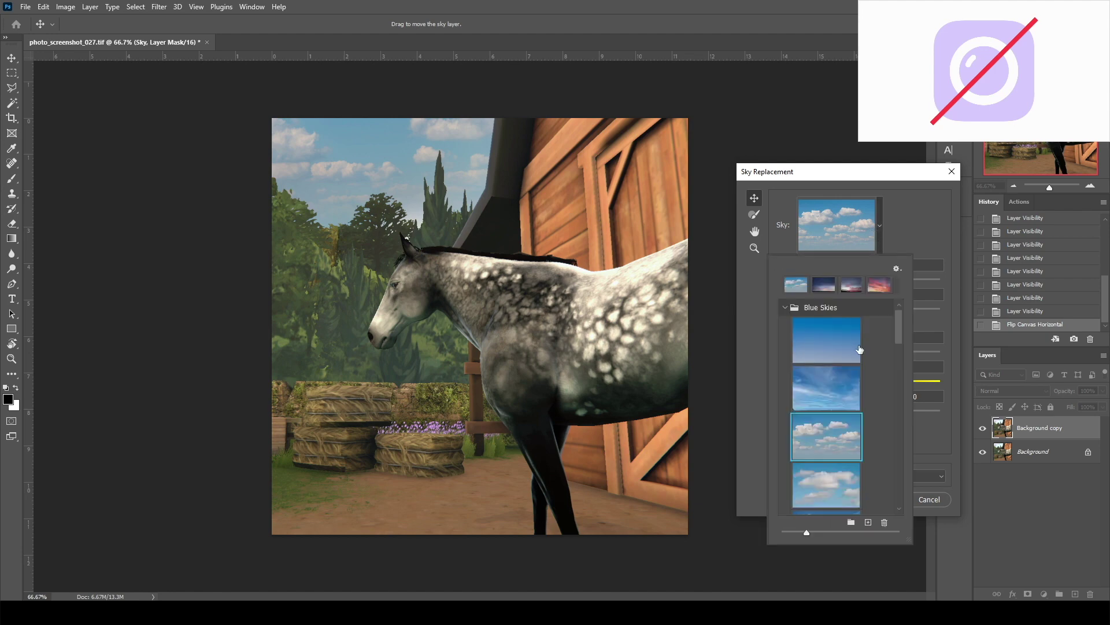
scroll(827, 434, down, 3)
scroll(829, 512, down, 2)
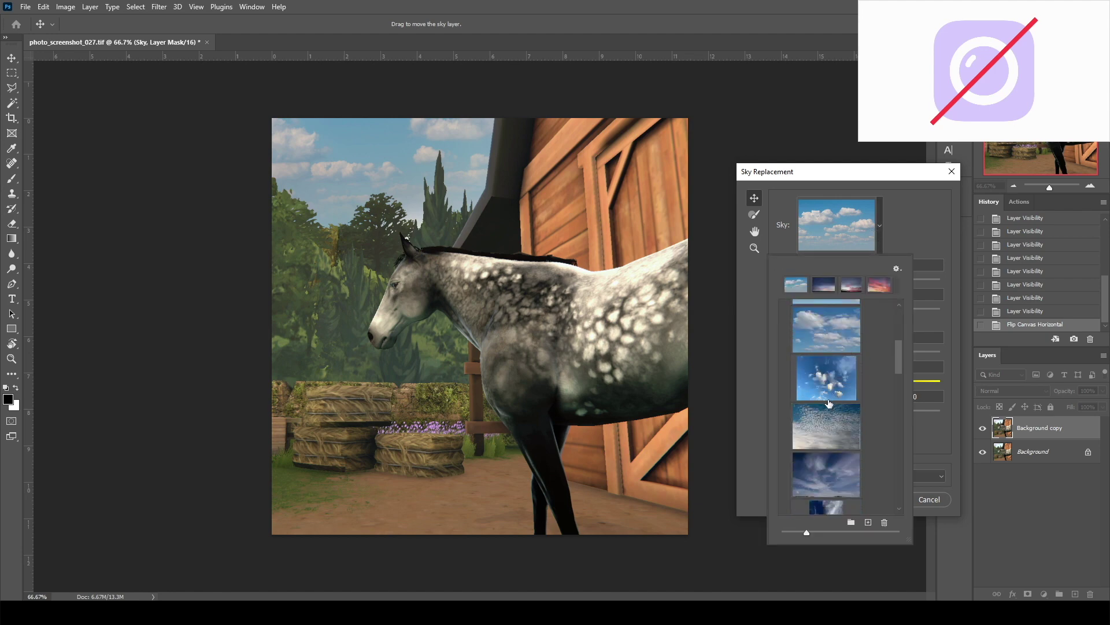
click(833, 384)
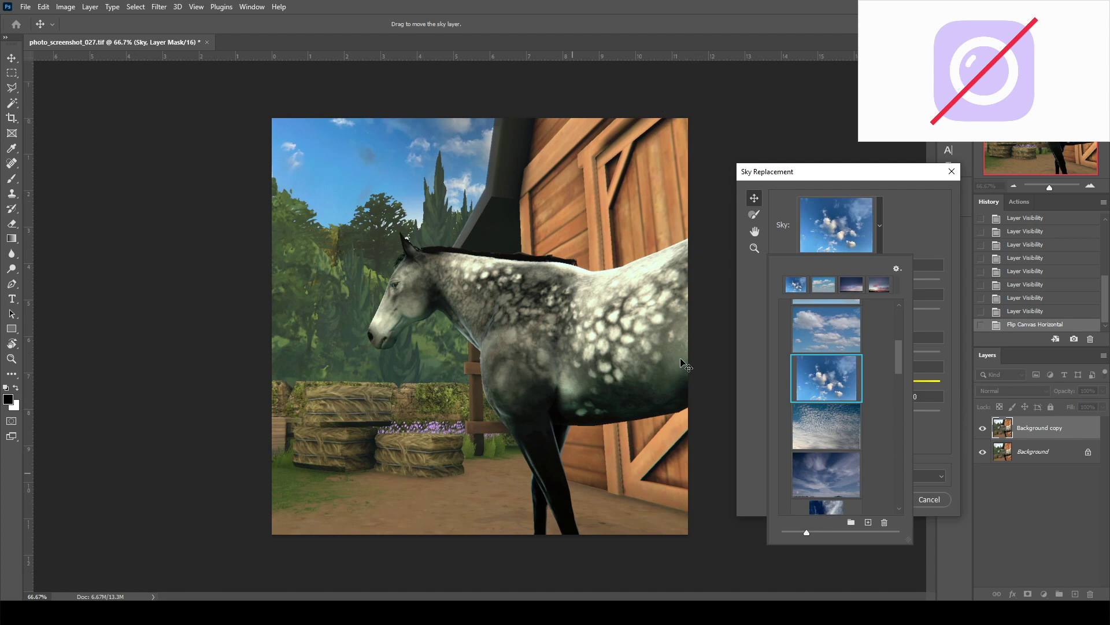
scroll(816, 511, down, 2)
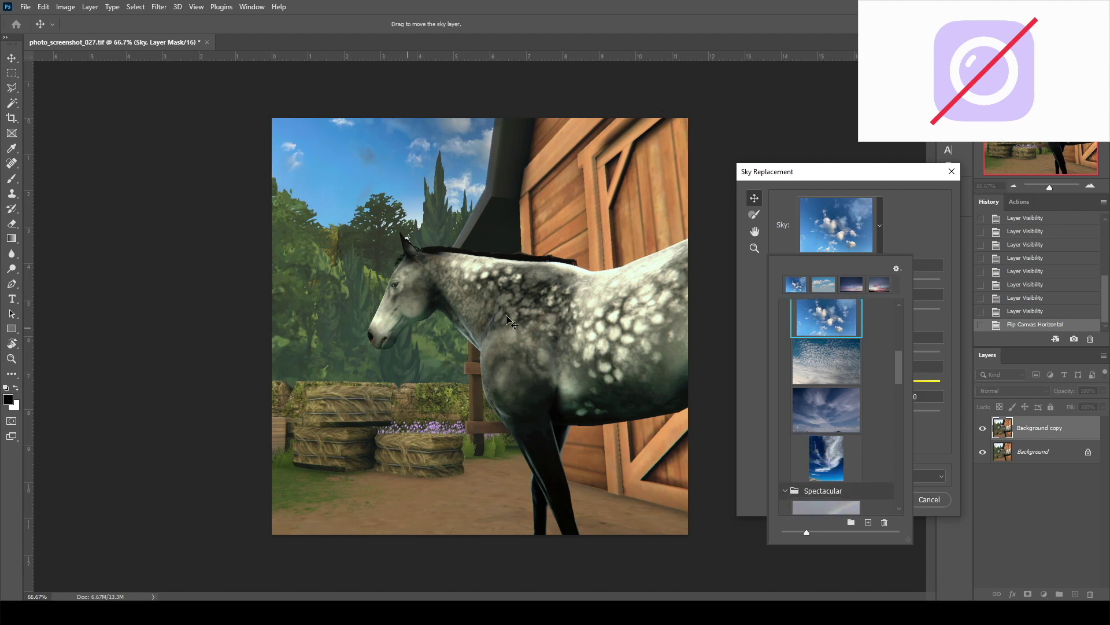
scroll(851, 375, down, 3)
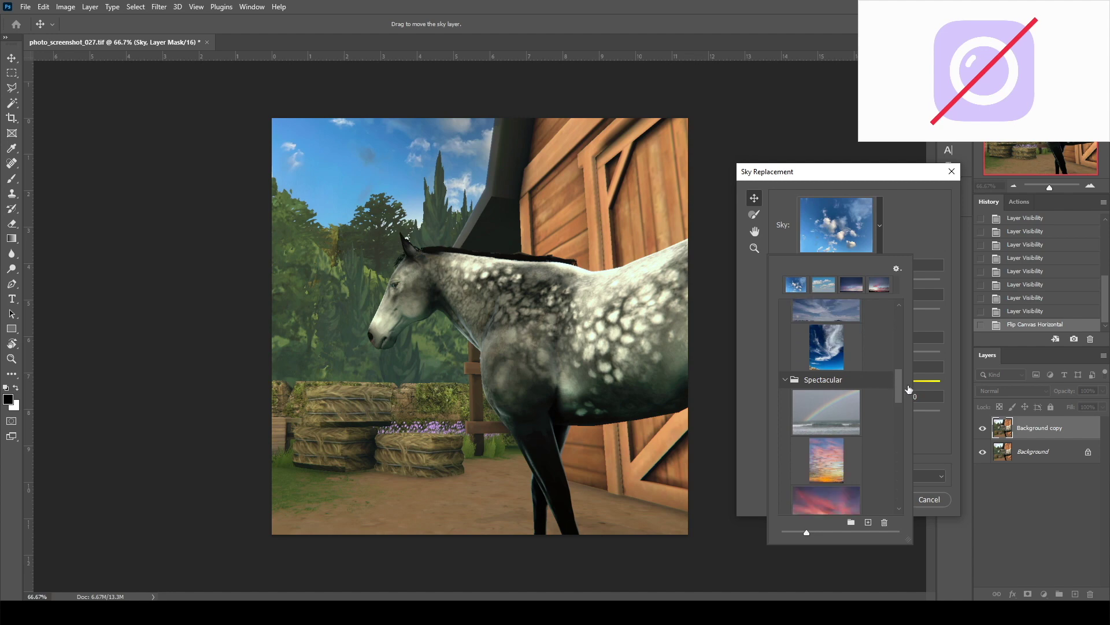
drag(898, 389, 893, 420)
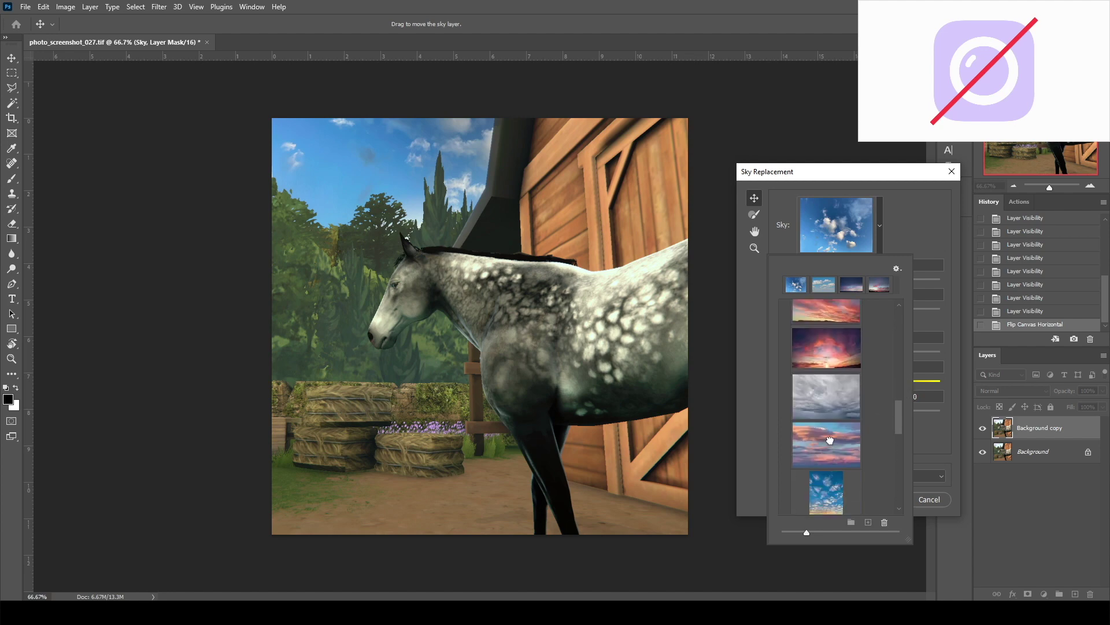
click(831, 443)
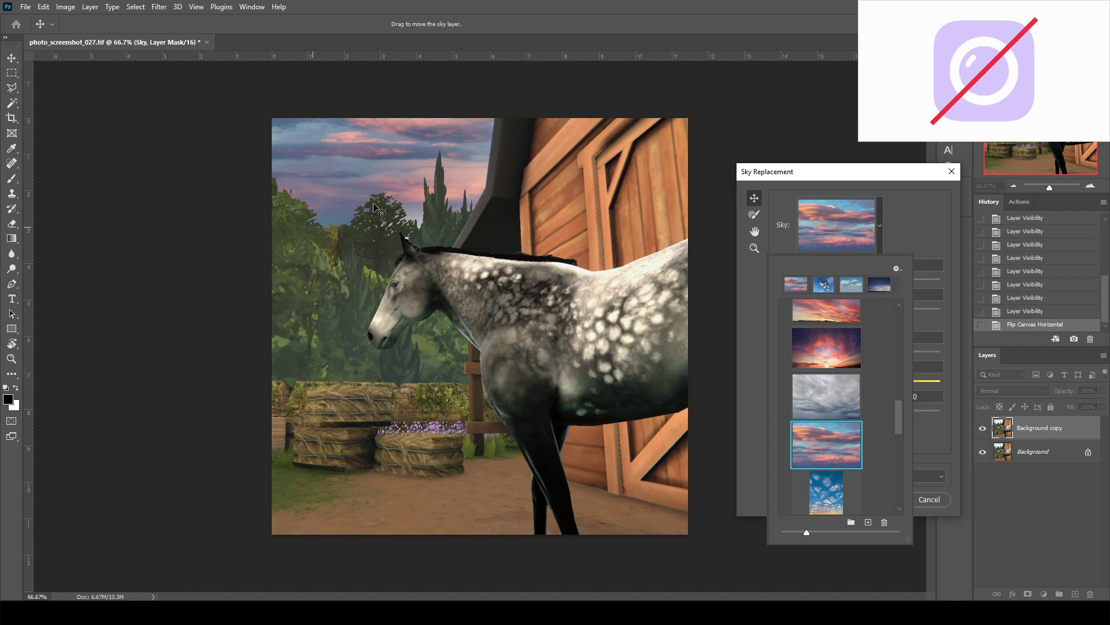
Step: Replace the sky with the golden-orange sunset cloud preset, output to new layers
scroll(839, 462, down, 5)
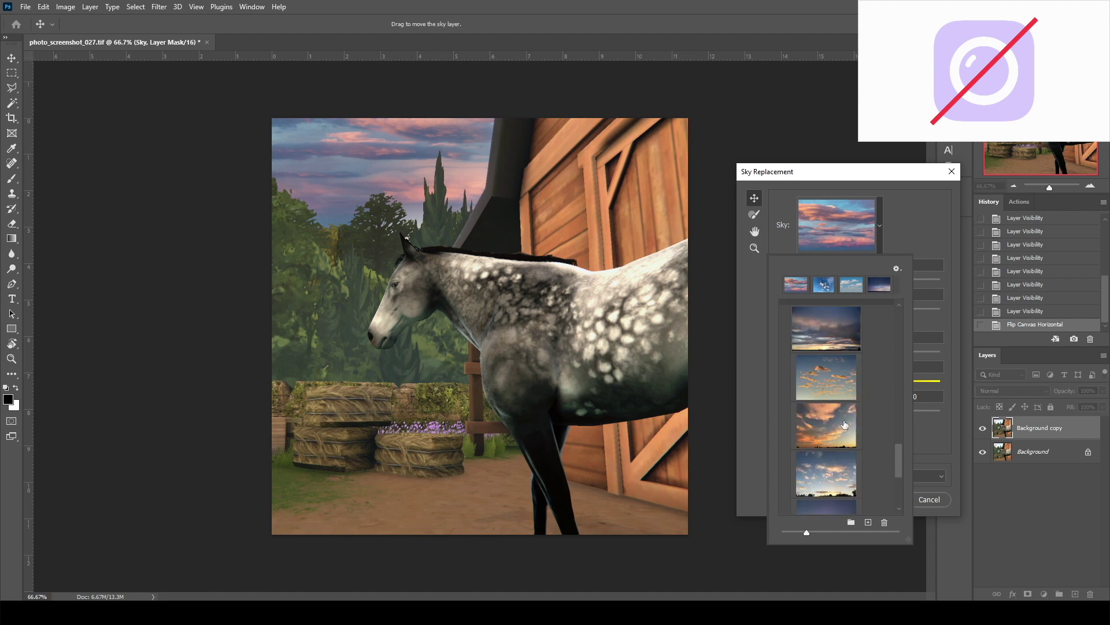
click(840, 421)
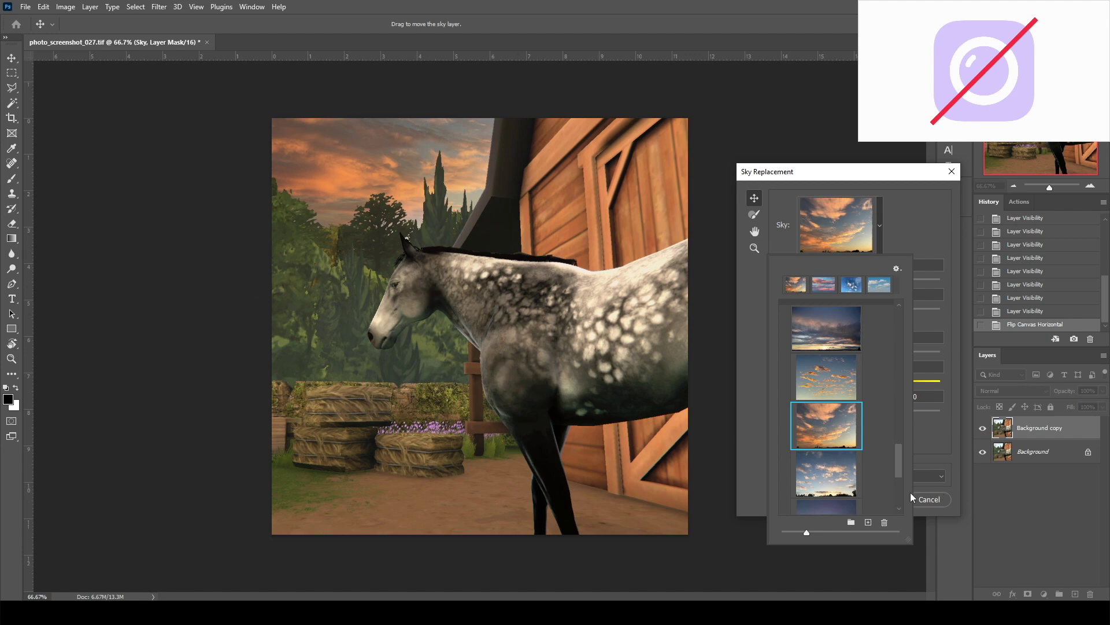
click(900, 177)
click(883, 502)
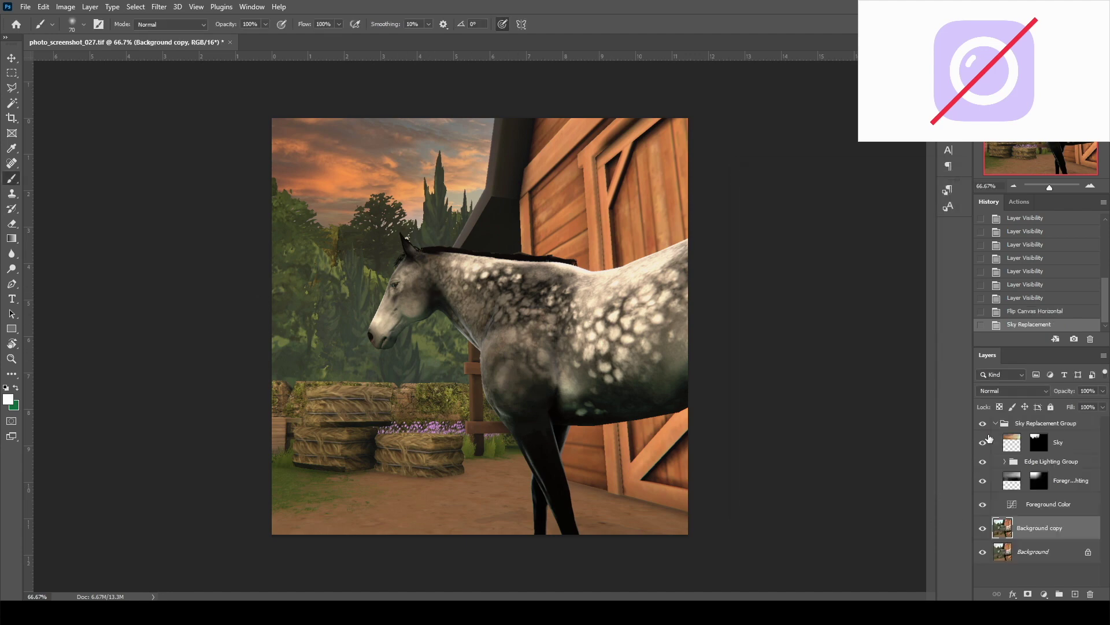
Step: Collapse the Sky Replacement Group and group it together with the Background copy layer
click(995, 422)
click(1040, 425)
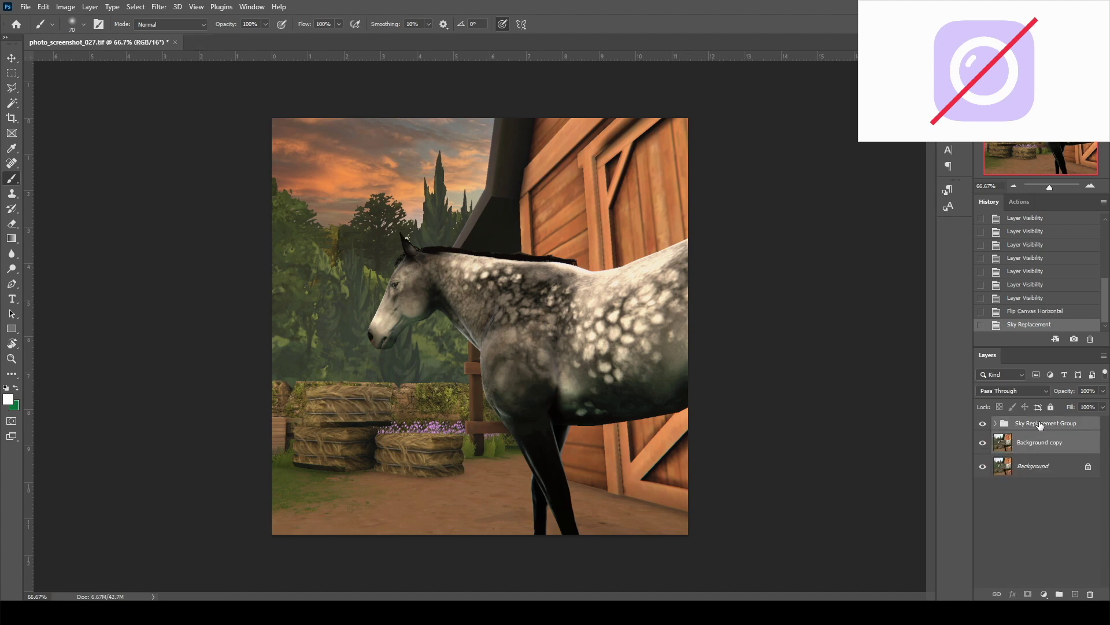
key(ctrl+g)
Step: Compare the edited image with the original by repeatedly hiding and showing the new layer group
click(983, 424)
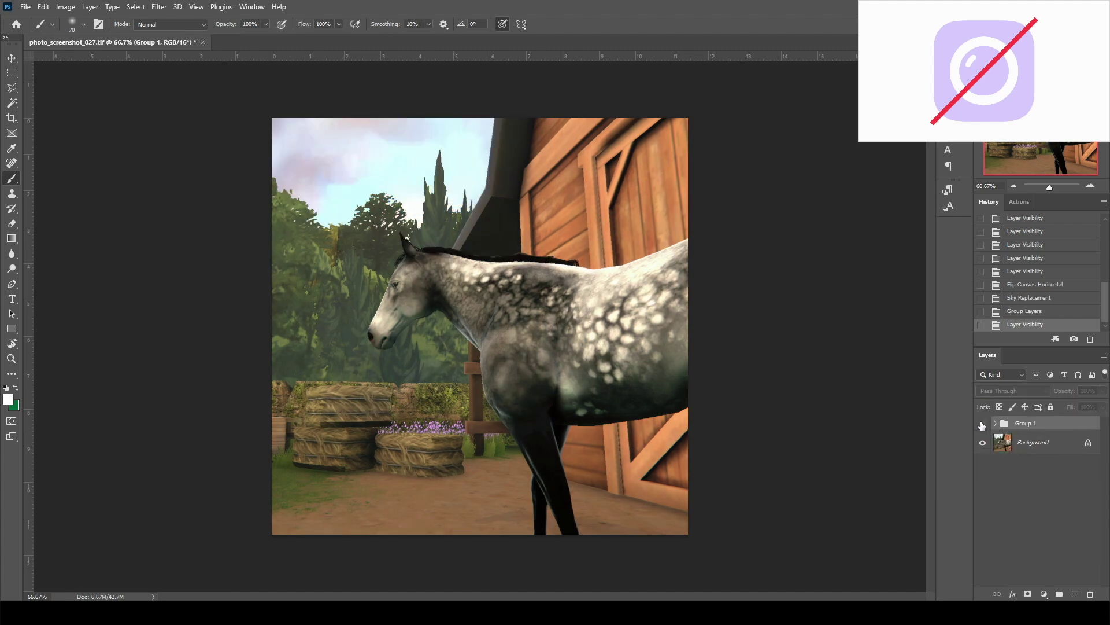
click(983, 424)
click(983, 425)
click(982, 425)
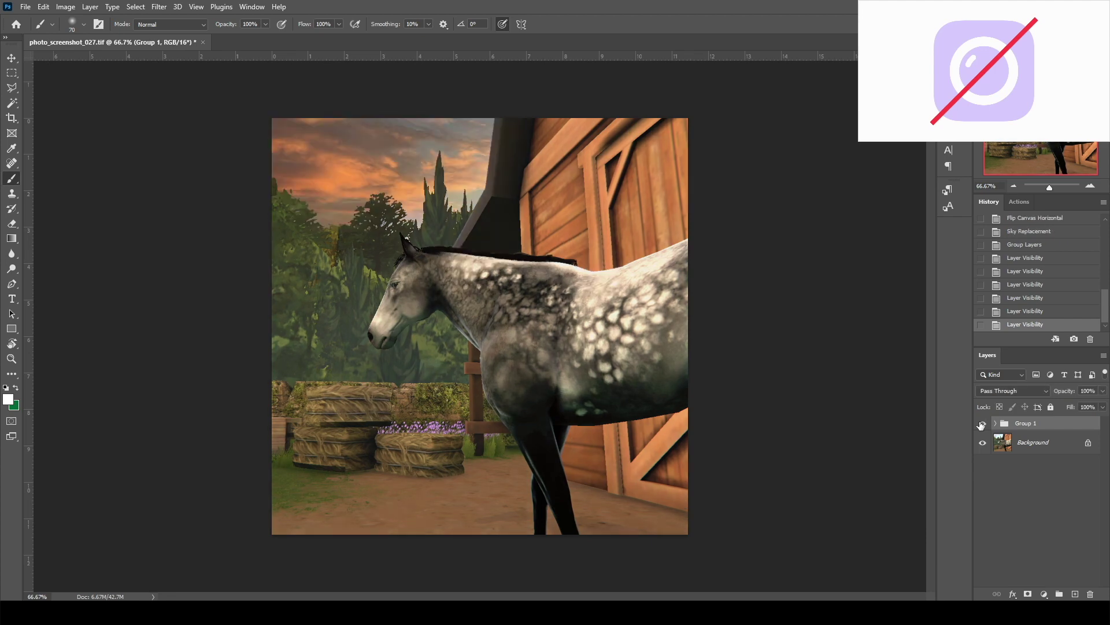
click(982, 425)
click(982, 425)
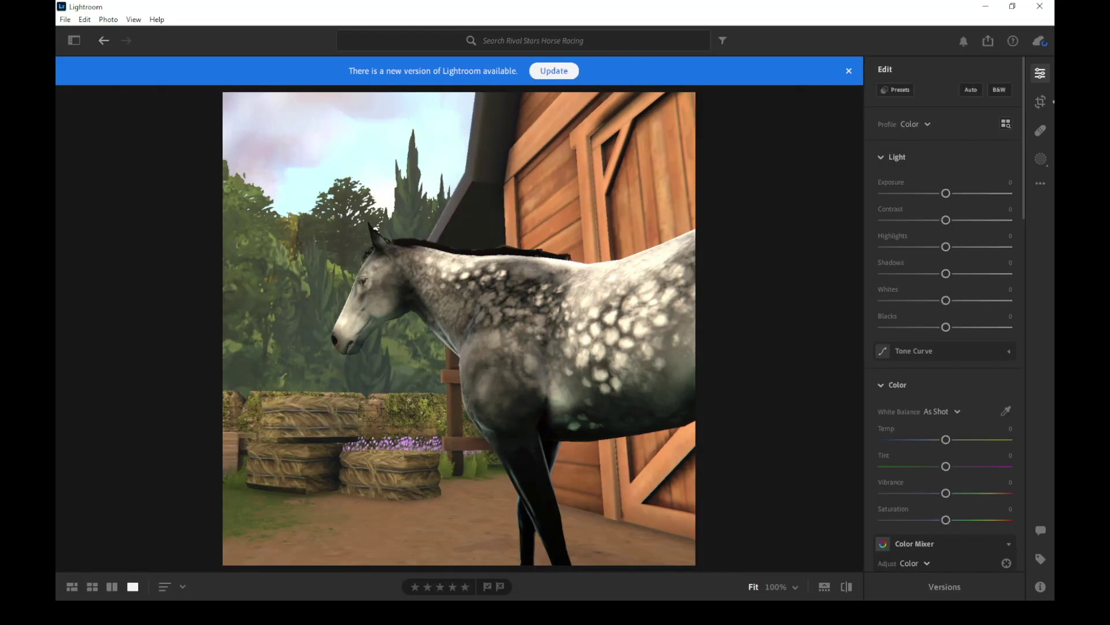
Step: Switch to Lightroom and open the edited dapple grey horse TIF from the Rival Stars Horse Racing album
click(92, 586)
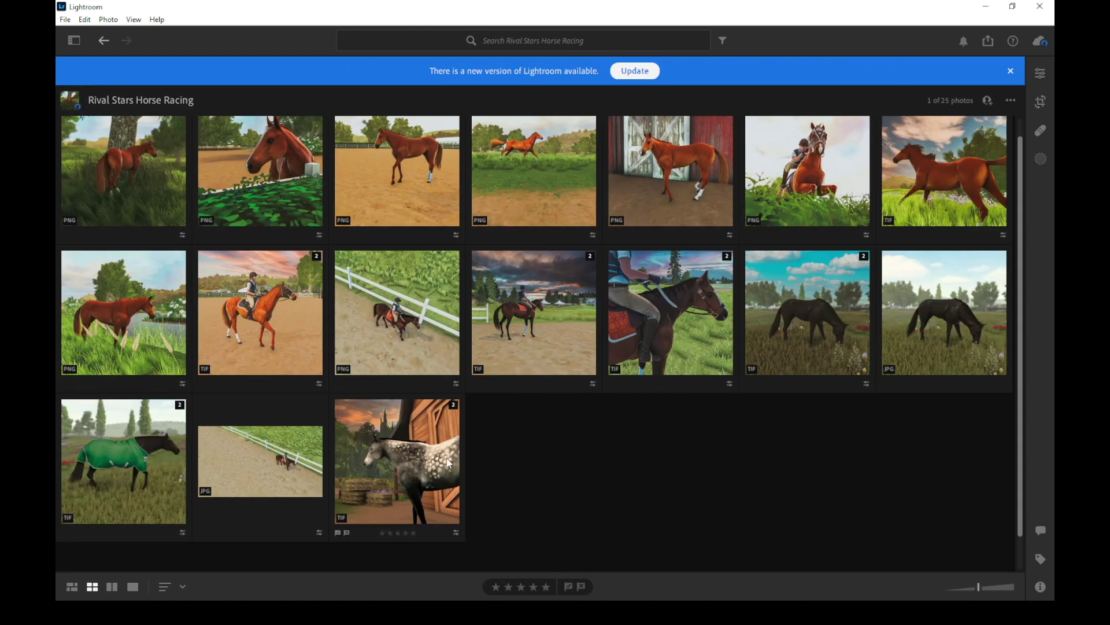
double_click(425, 466)
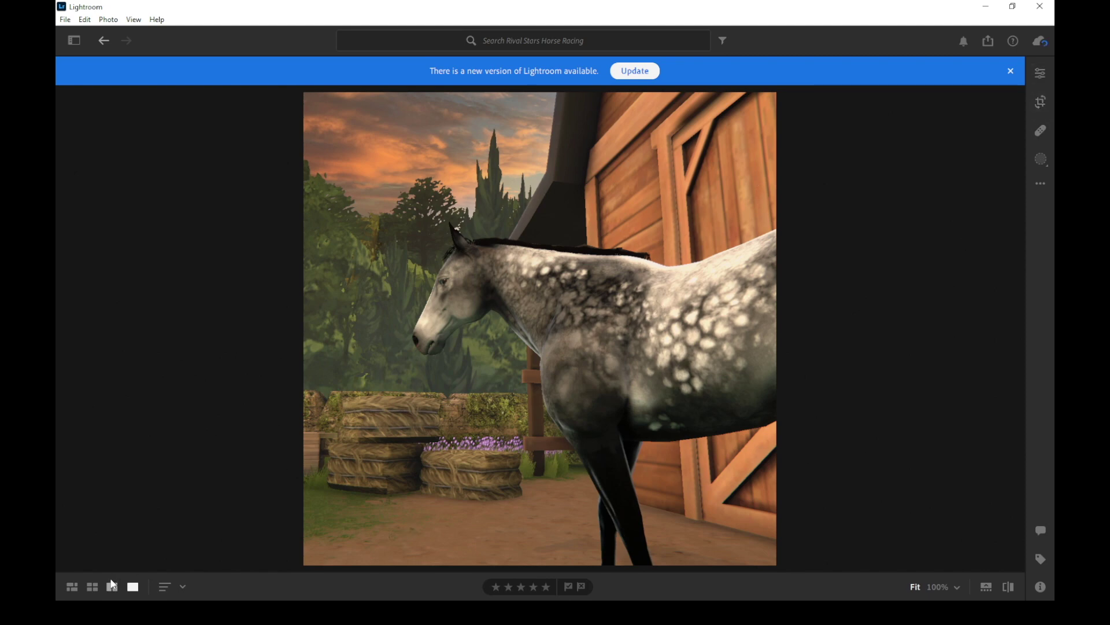
click(91, 587)
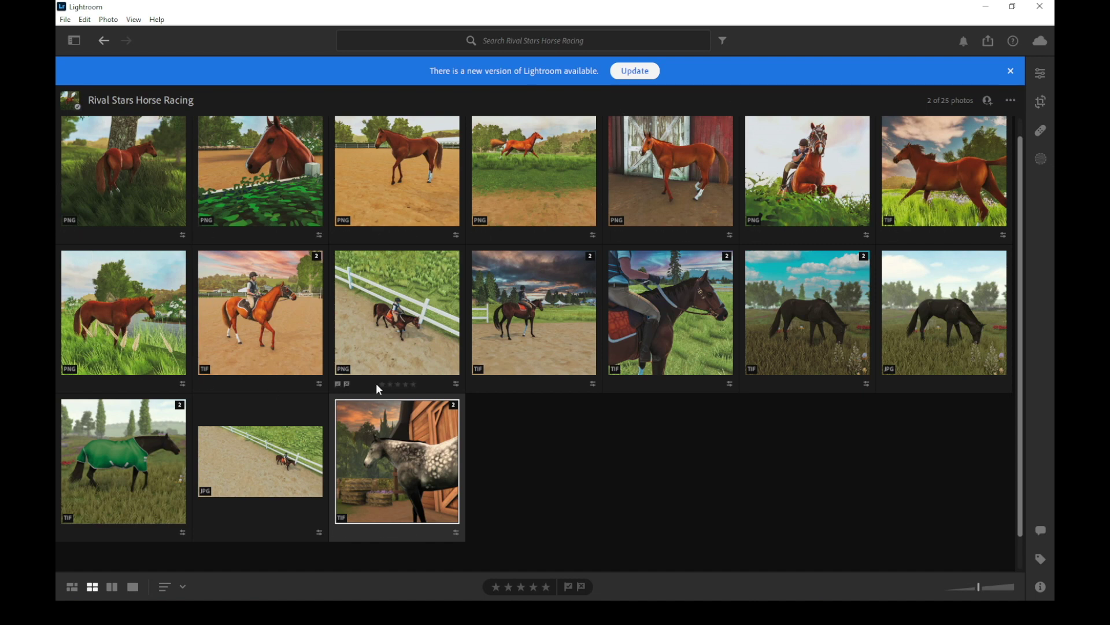
double_click(420, 485)
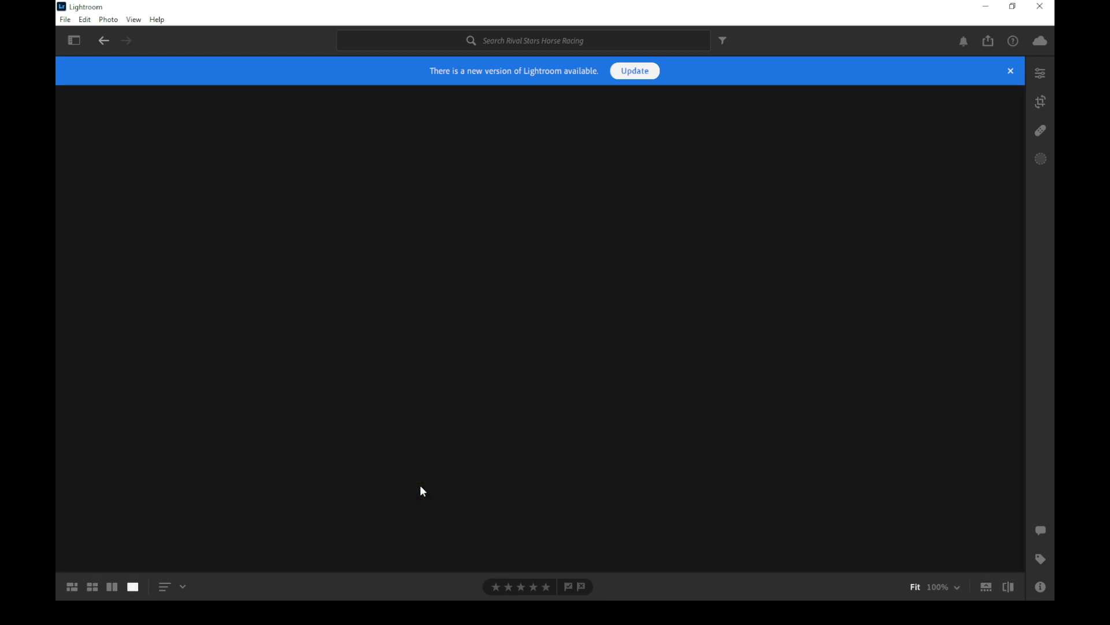
Step: Apply the Luxe California Vintage Film 01 preset to the horse photo and set its amount to 54
click(1040, 74)
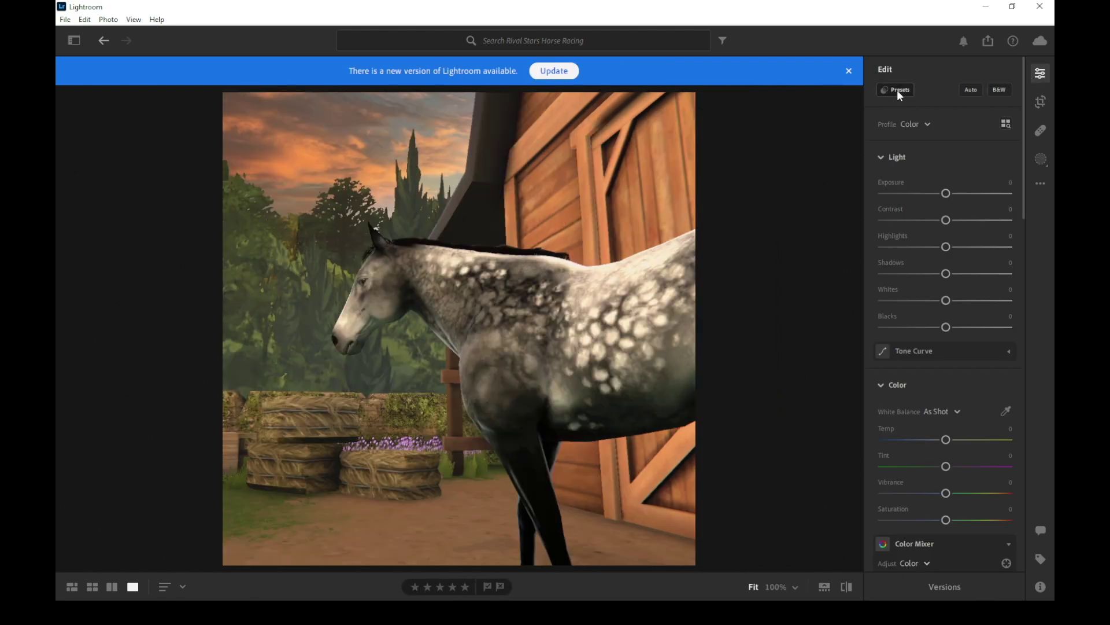
click(898, 91)
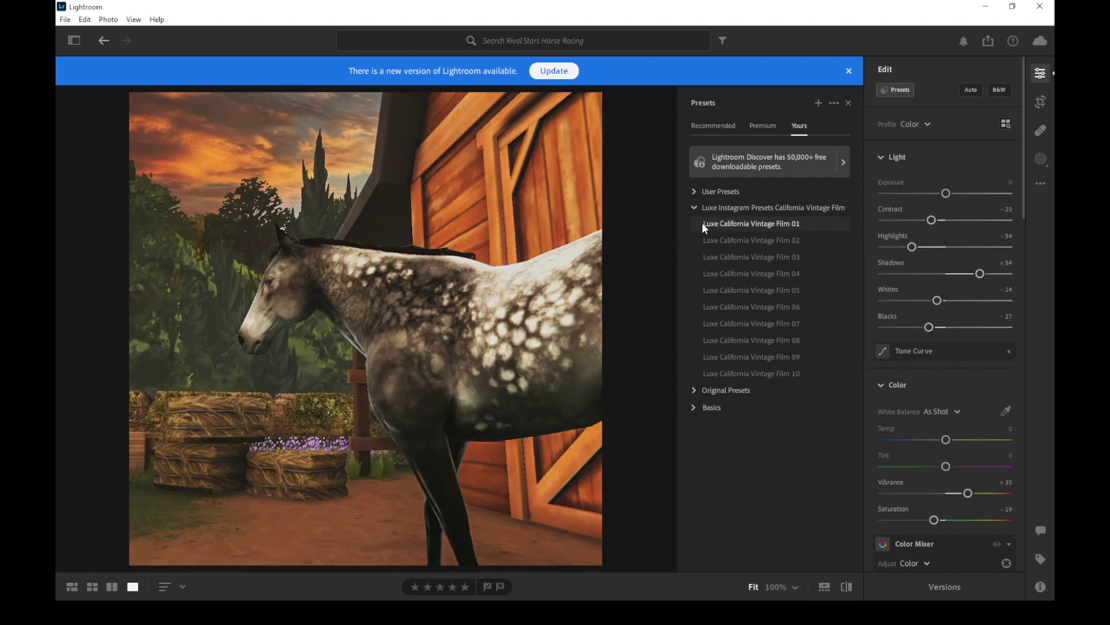
click(709, 224)
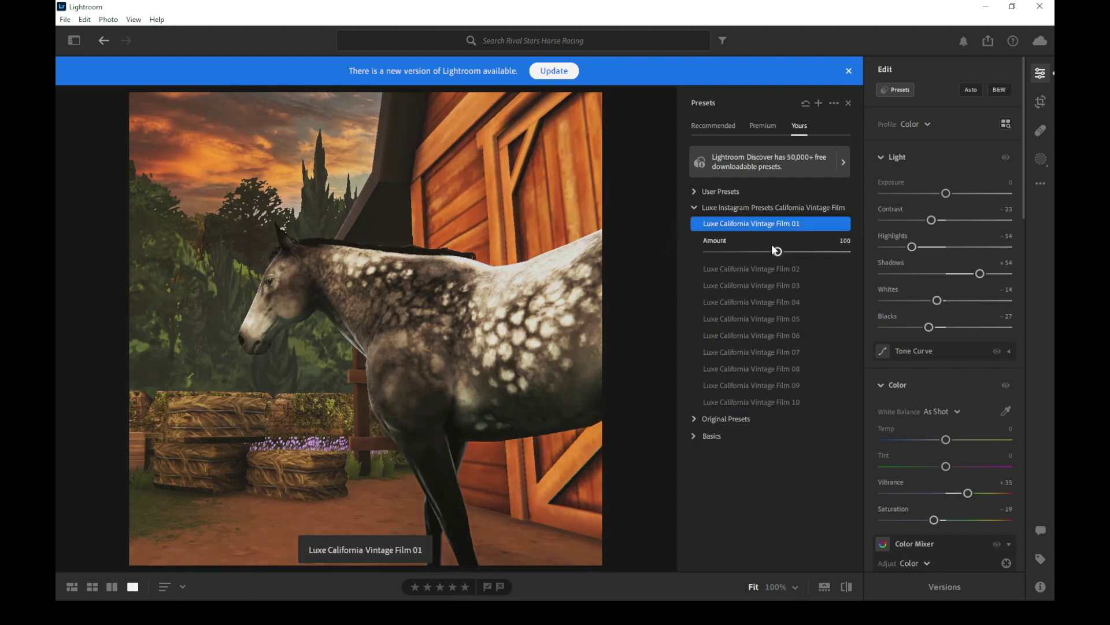
drag(774, 252, 742, 255)
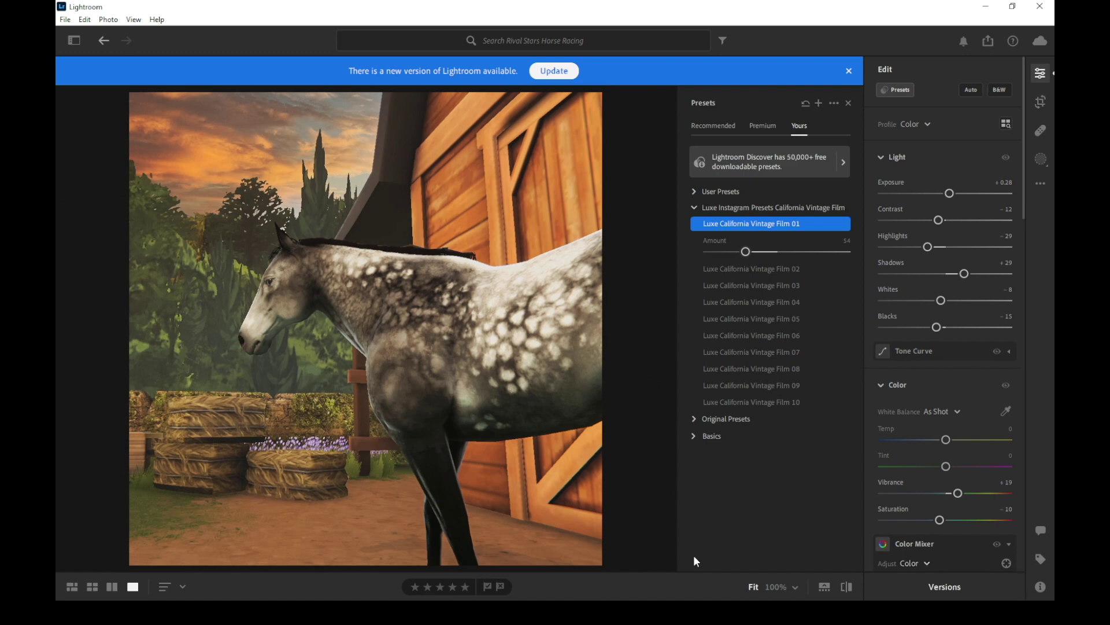
Step: Compare the preset-adjusted horse photo with its original by repeatedly switching between the before and after versions
click(847, 587)
click(847, 587)
click(847, 587)
click(847, 587)
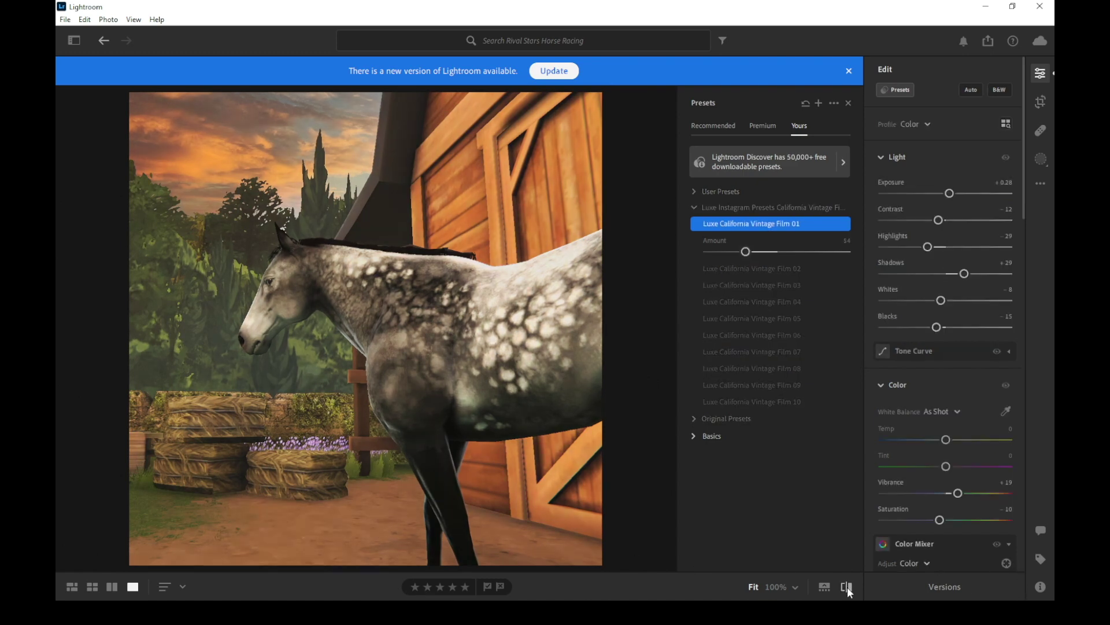
click(847, 586)
click(848, 586)
click(848, 587)
click(847, 587)
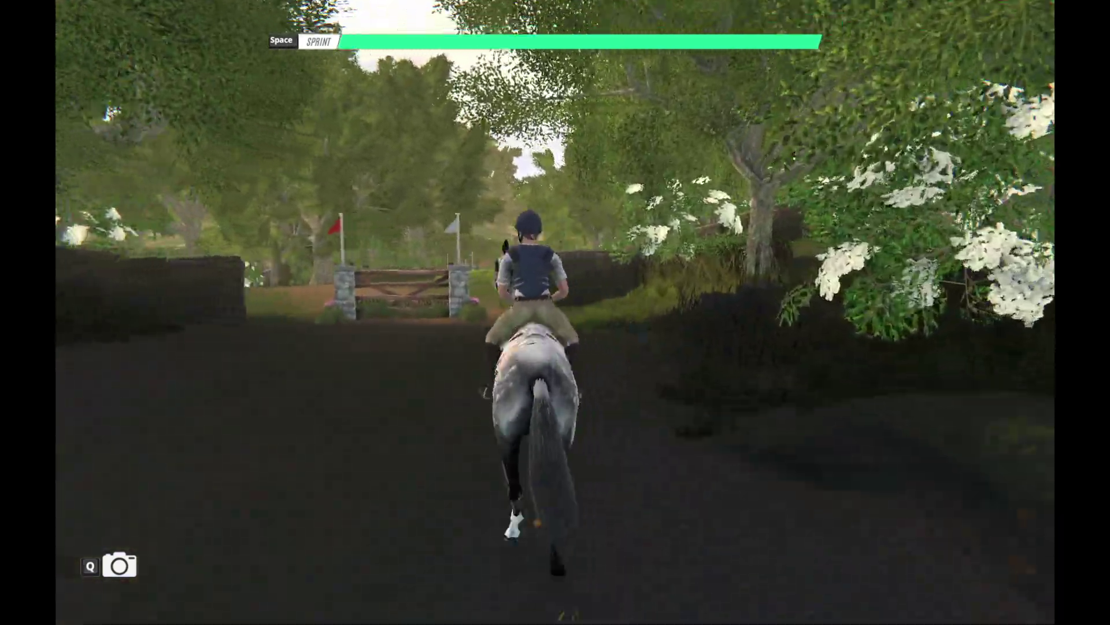
key(d)
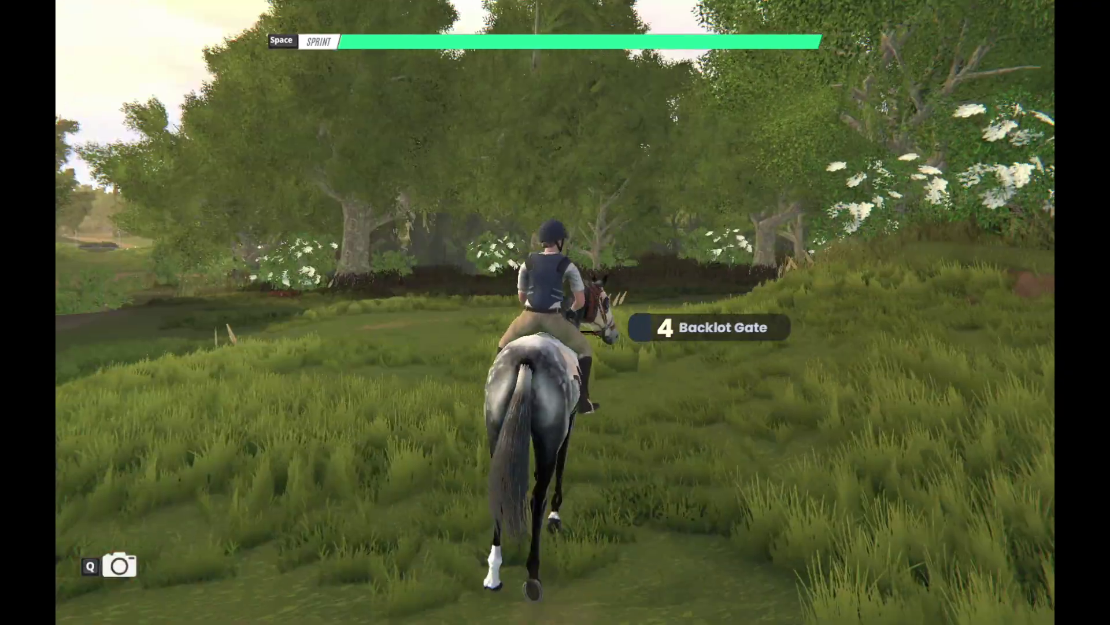
key(a)
key(a)
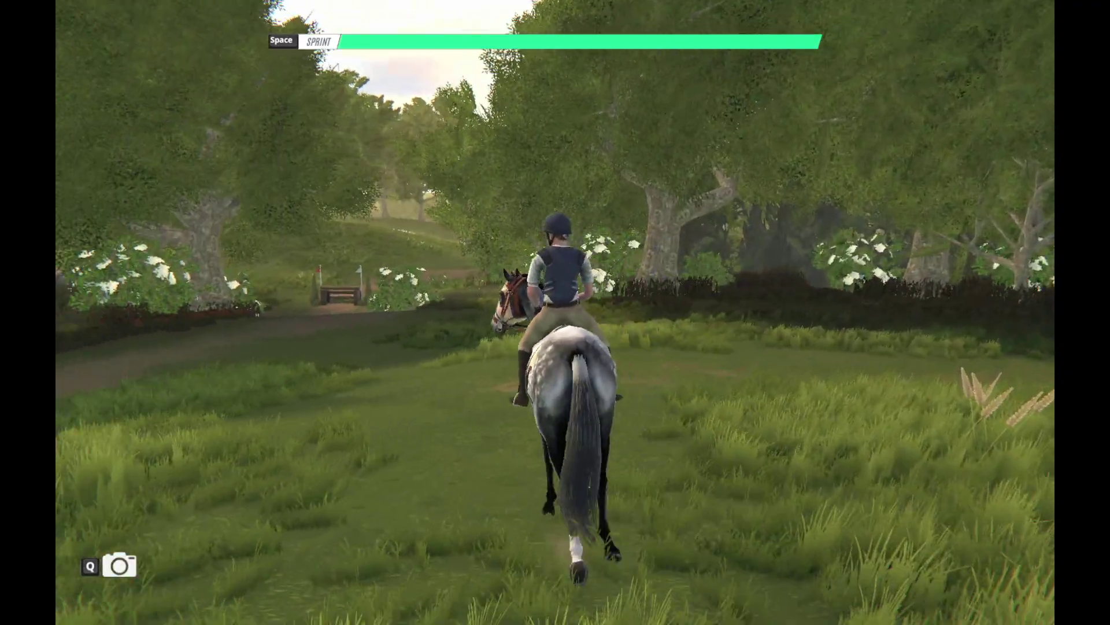
key(a)
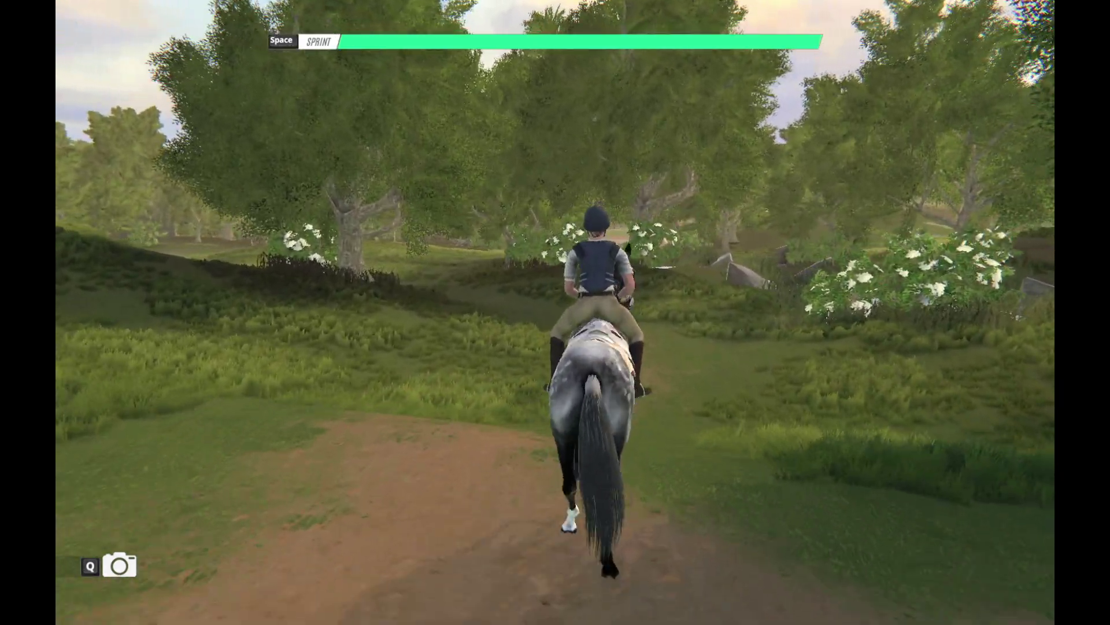
key(d)
key(a)
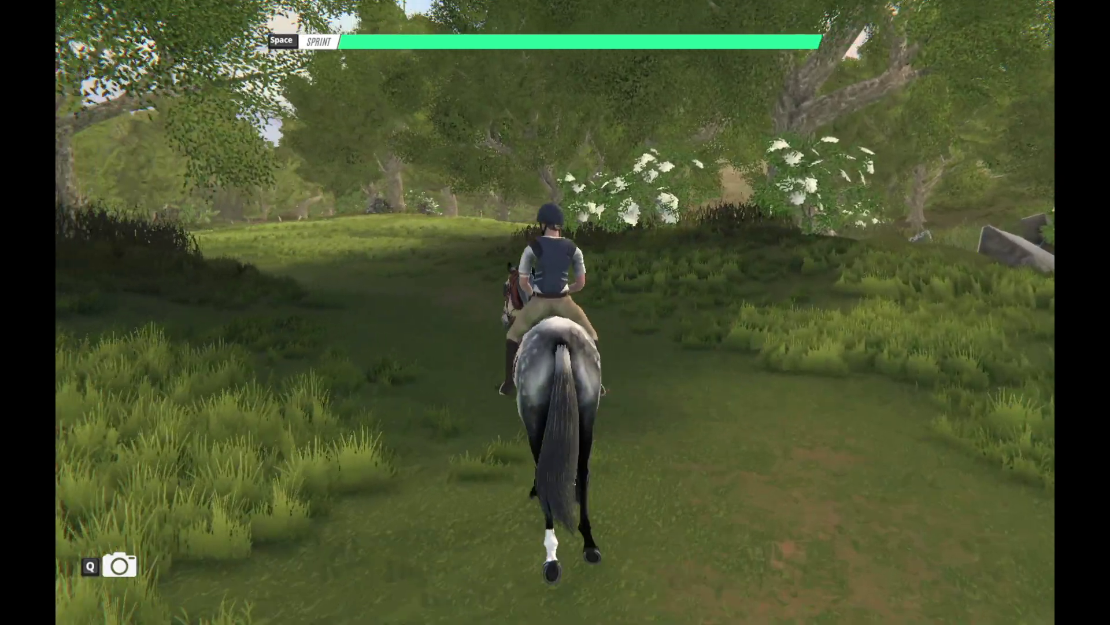
key(a)
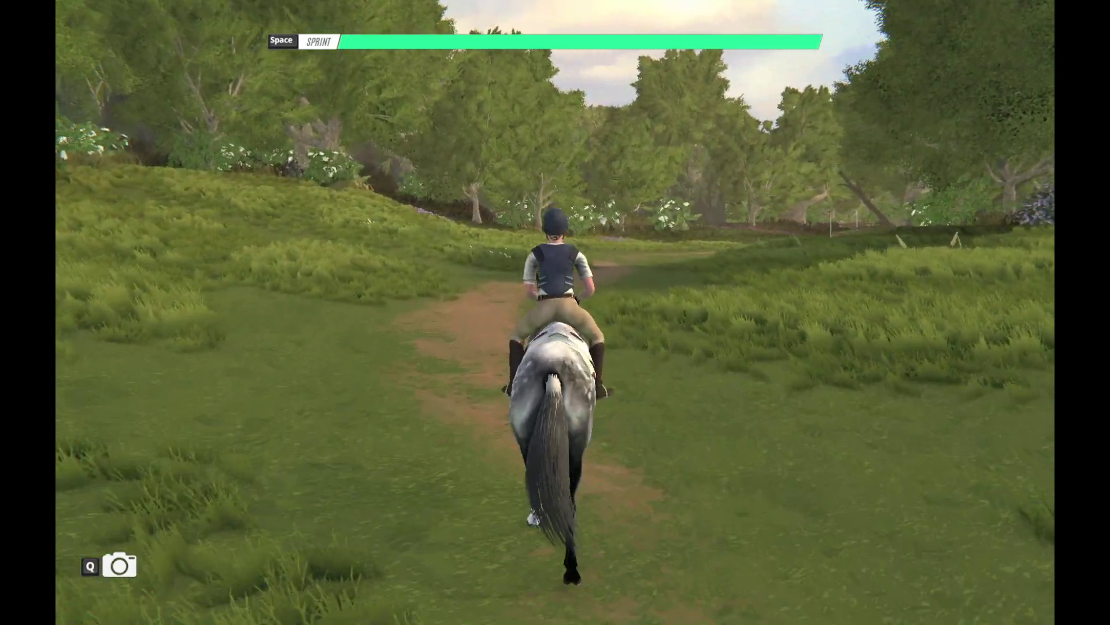
key(d)
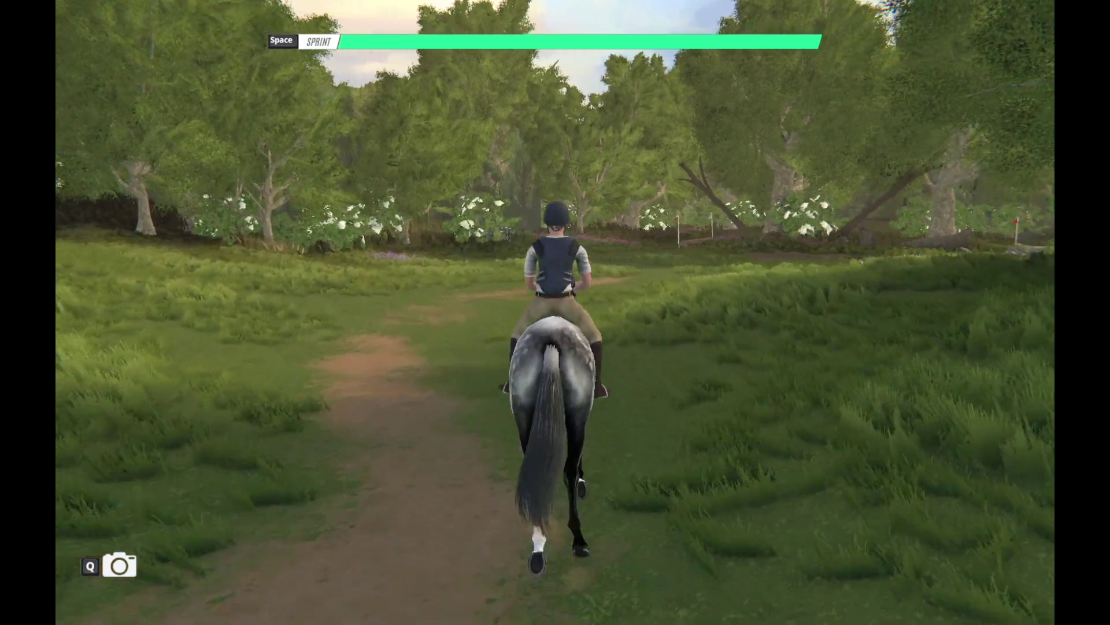
key(d)
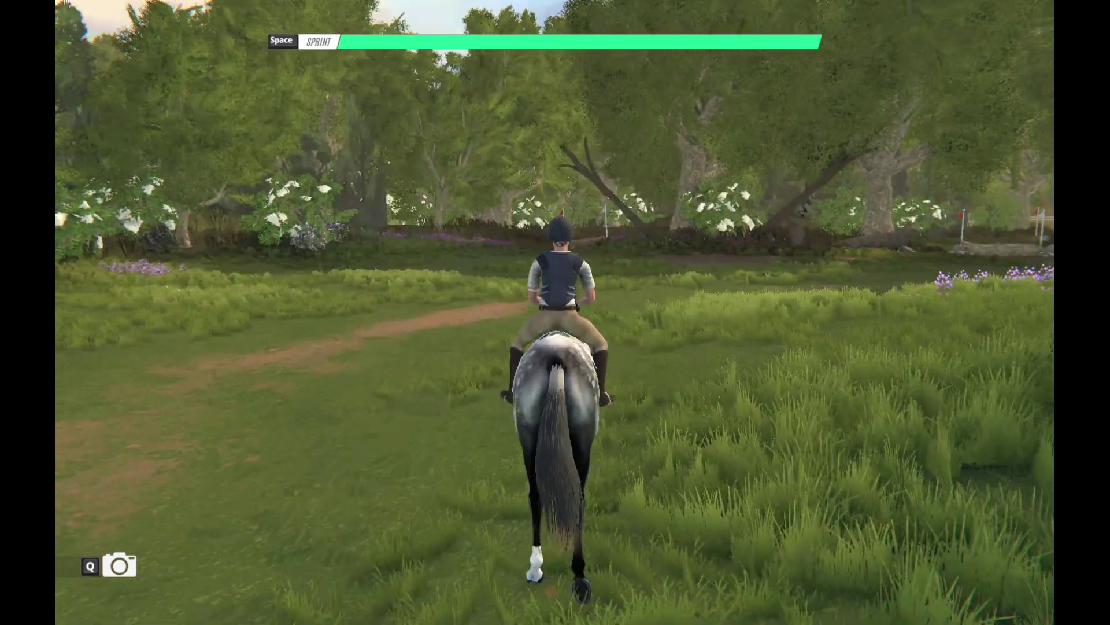
key(a)
key(d)
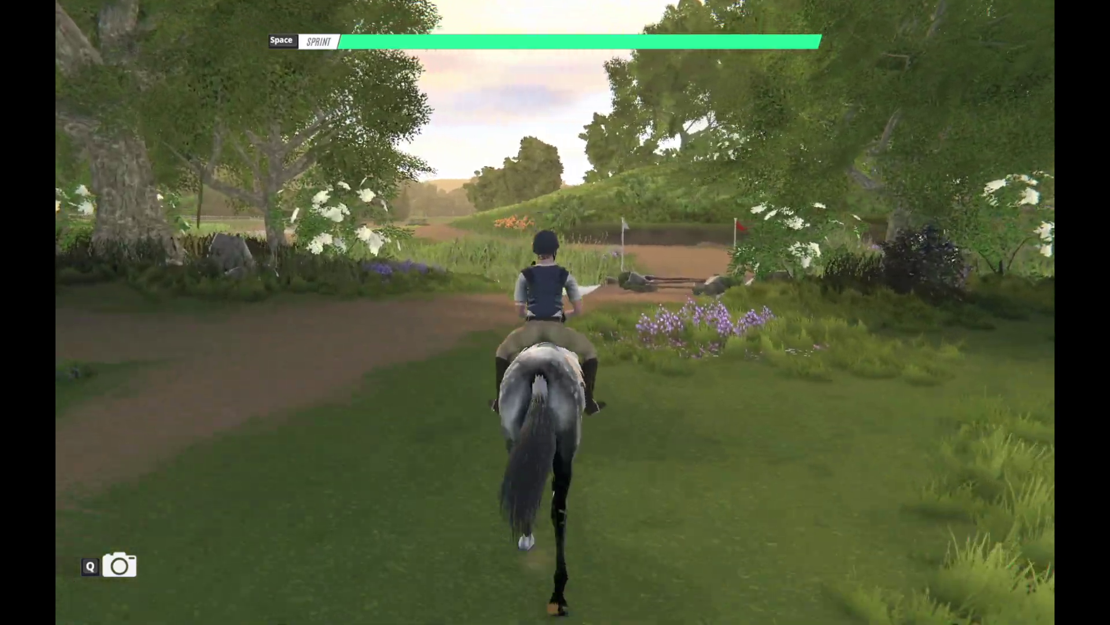
key(a)
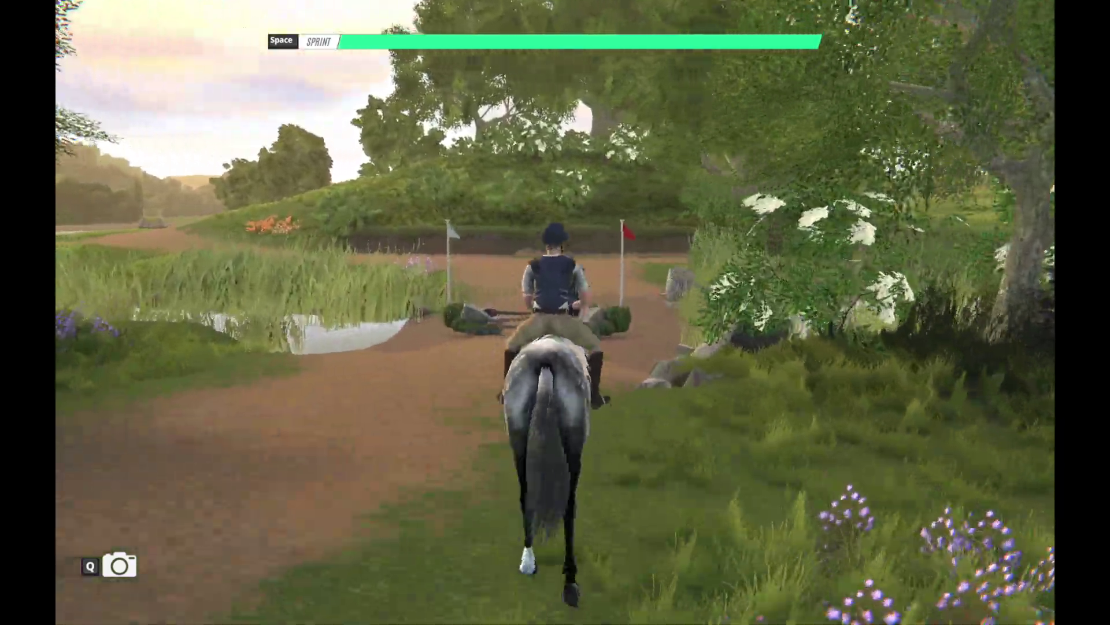